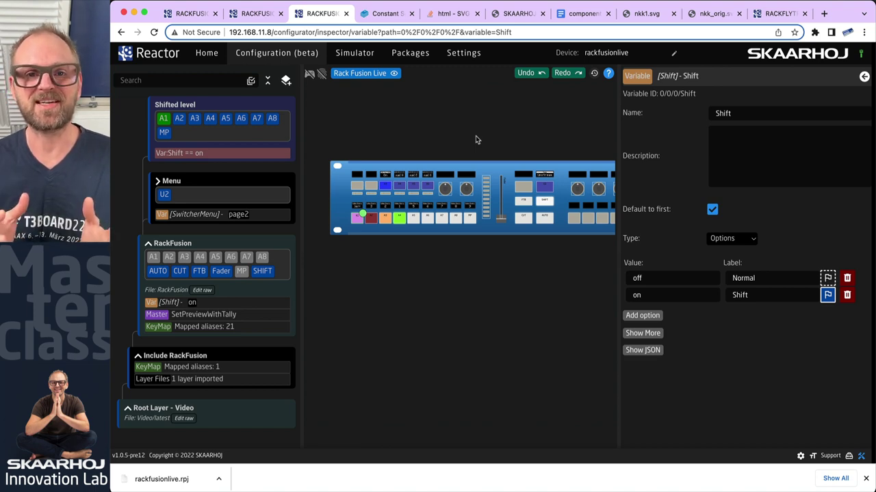
# Examine the Rack Fusion Live panel layout, from the source buttons and fader to the four encoders and the joystick.
pyautogui.scroll(5, 374, 175)
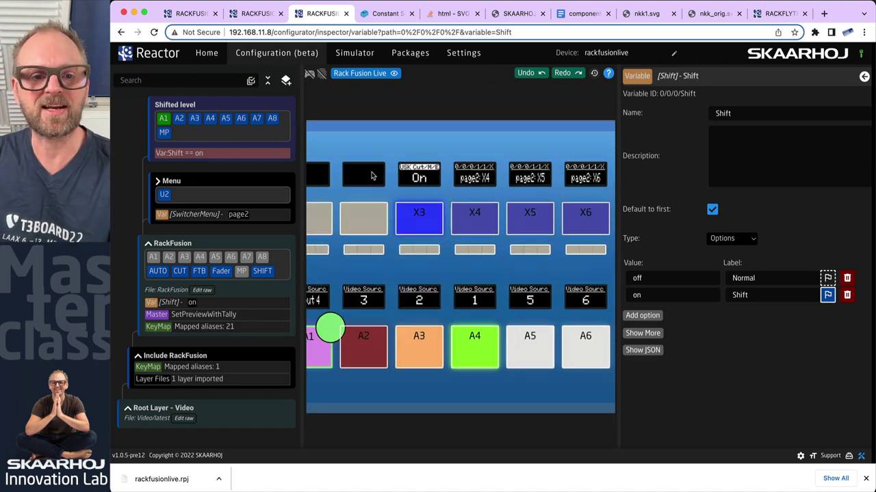
pyautogui.scroll(-5, 411, 224)
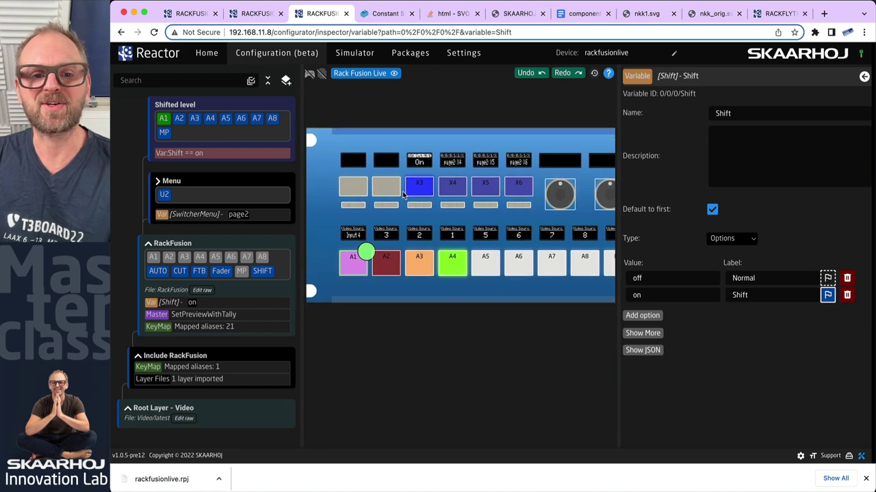
pyautogui.hscroll(1, 382, 245)
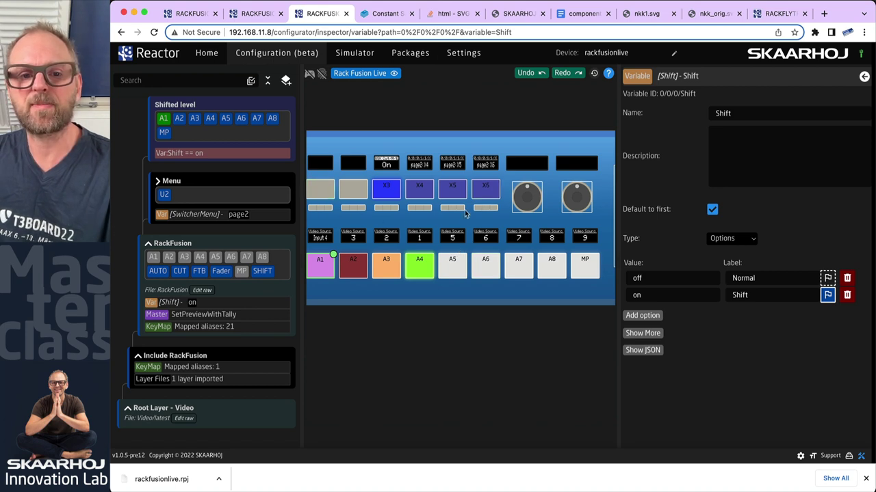
pyautogui.hscroll(5, 504, 217)
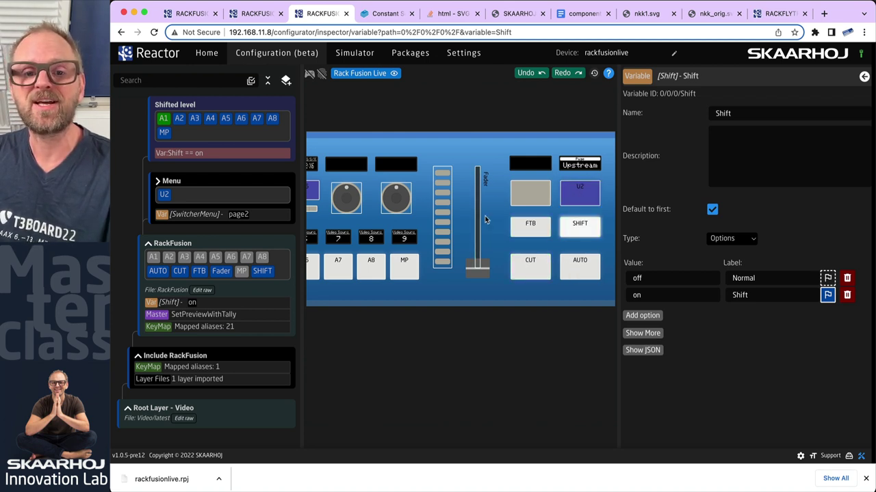
pyautogui.hscroll(10, 488, 214)
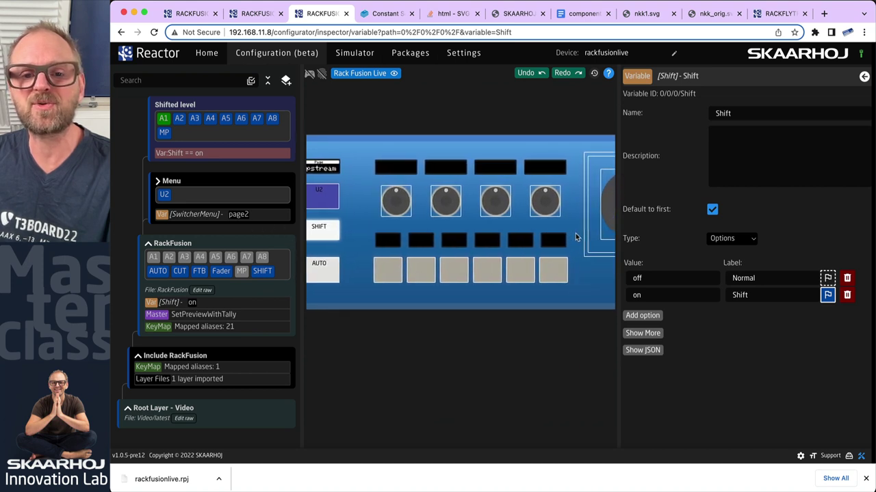
pyautogui.hscroll(5, 562, 222)
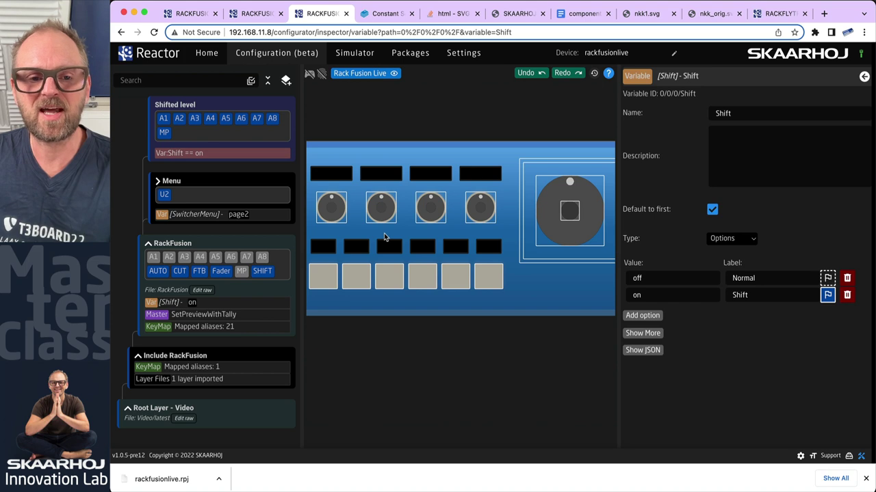
pyautogui.hscroll(-1, 386, 236)
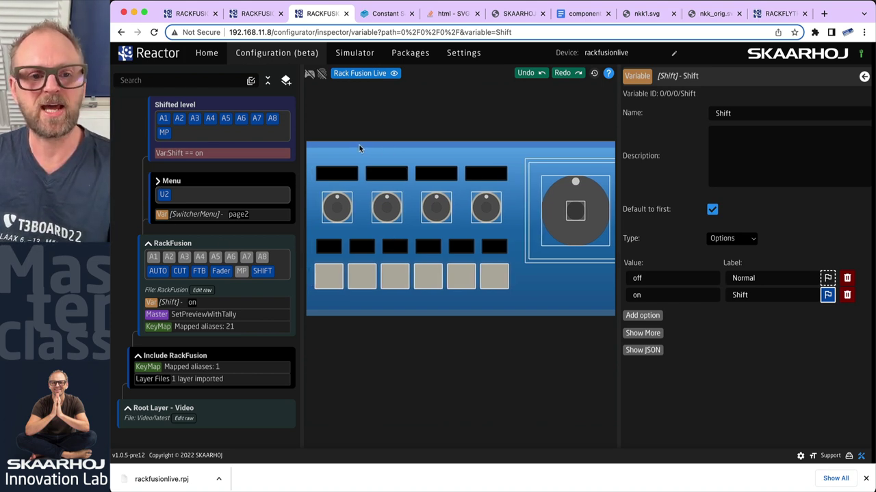
pyautogui.hscroll(-10, 359, 148)
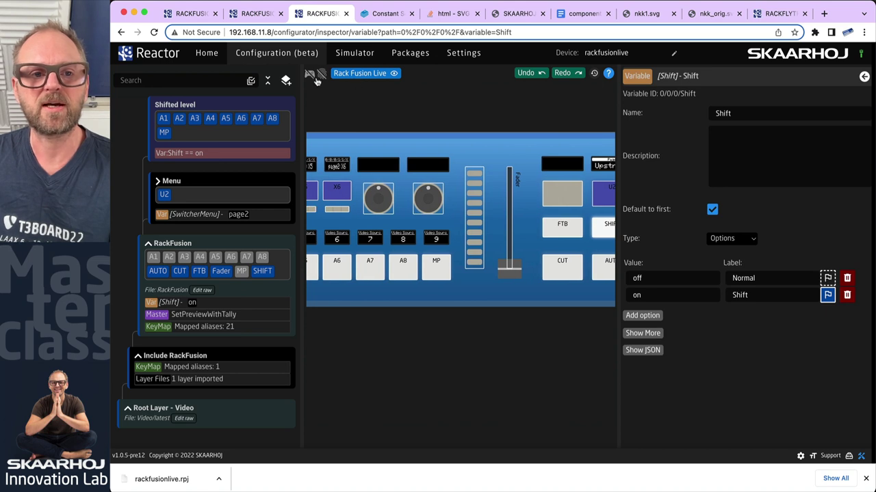
# Enable interaction with the simulated panel, expand the Menu layer, and switch the menu page to DSK and Shift to off.
pyautogui.click(311, 74)
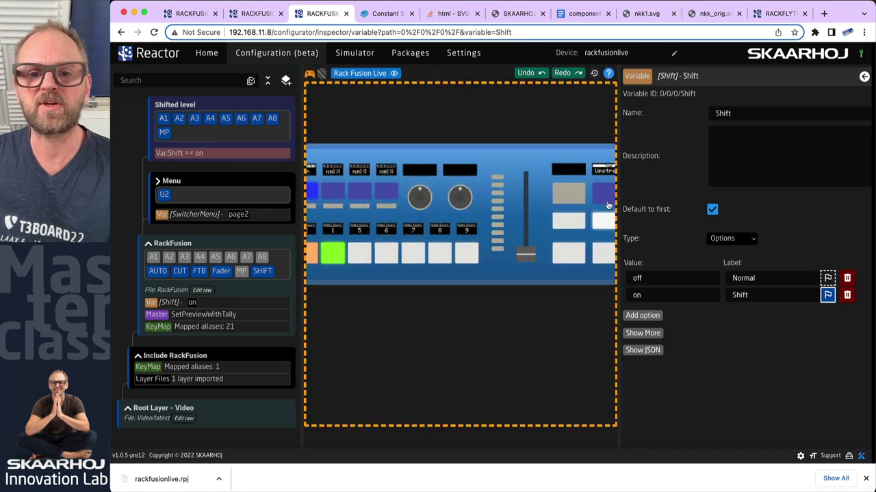
pyautogui.click(159, 182)
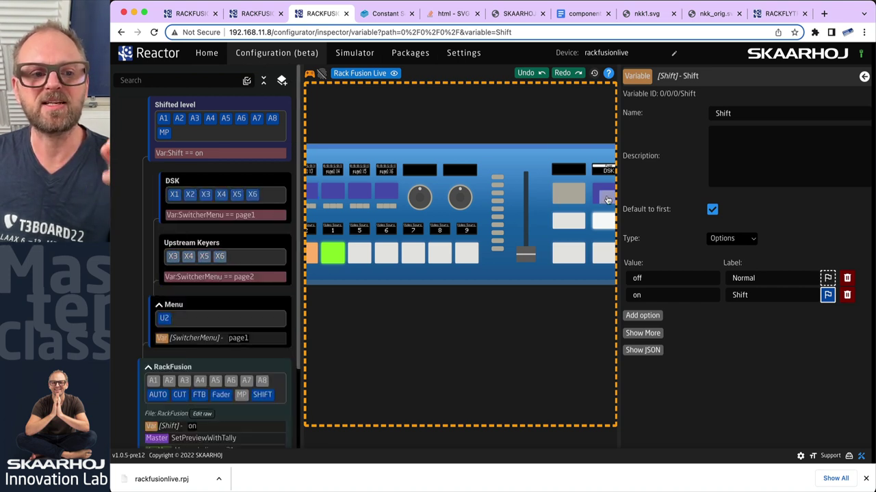
pyautogui.click(606, 197)
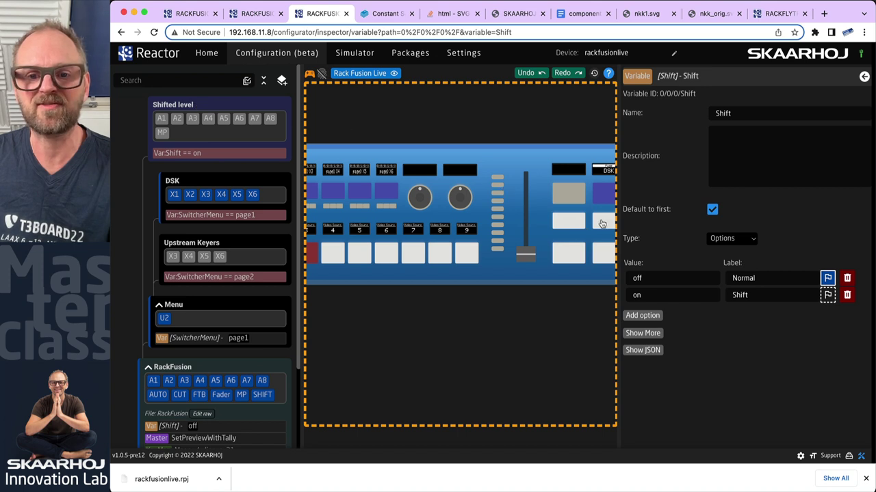
pyautogui.click(603, 224)
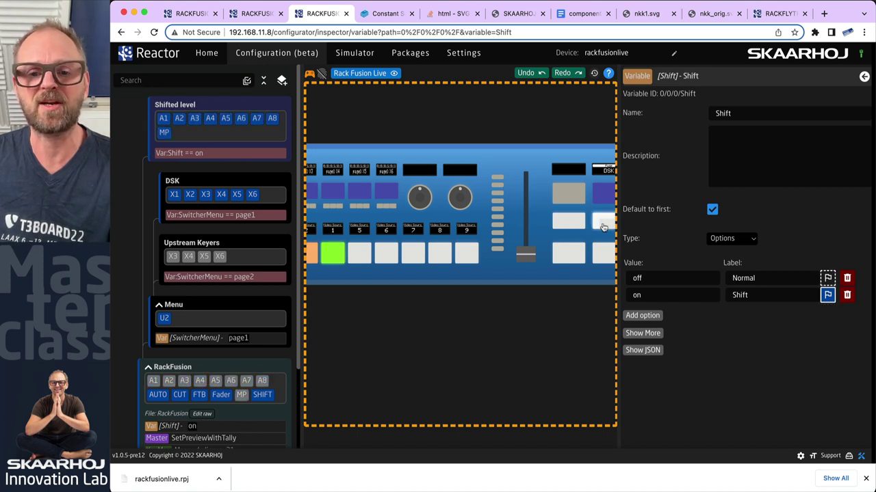
pyautogui.click(603, 226)
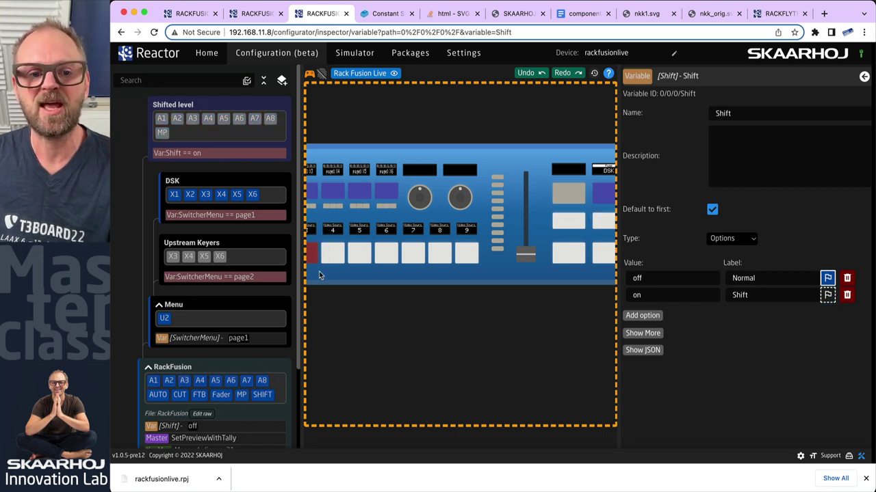
# Leave panel interaction mode and select the four encoders together with all the joystick components.
pyautogui.scroll(-3, 320, 266)
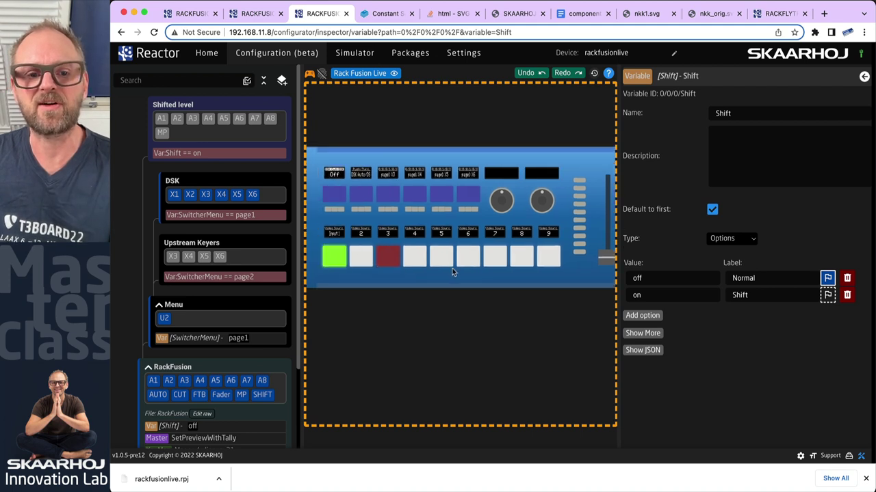
pyautogui.scroll(3, 446, 268)
pyautogui.hscroll(5, 442, 283)
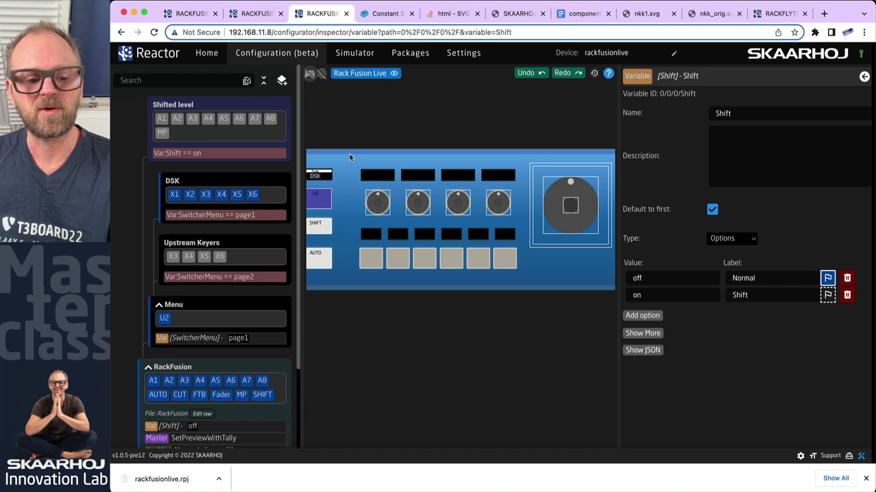
pyautogui.moveTo(349, 153); pyautogui.dragTo(610, 233)
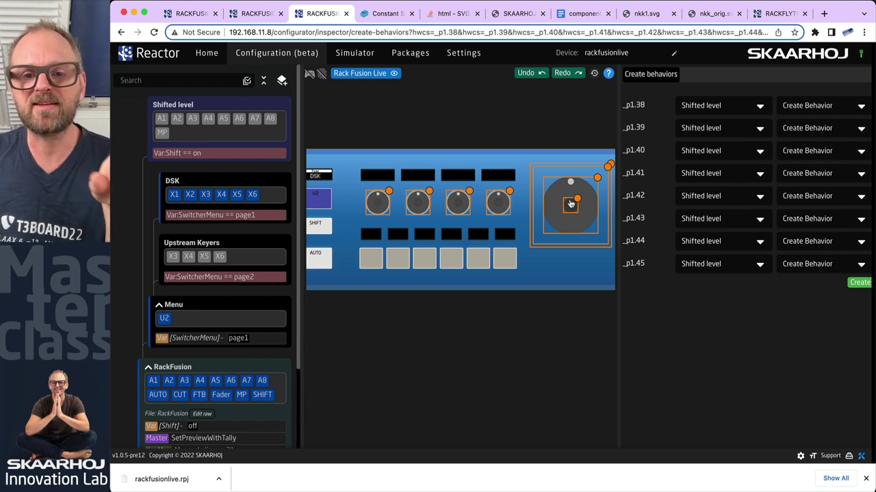
# Create 3 pages for the selected components on the Shifted level layer, using a new variable named CamSelect and copied behaviors.
pyautogui.rightClick(382, 204)
pyautogui.click(402, 238)
pyautogui.write('3')
pyautogui.click(464, 271)
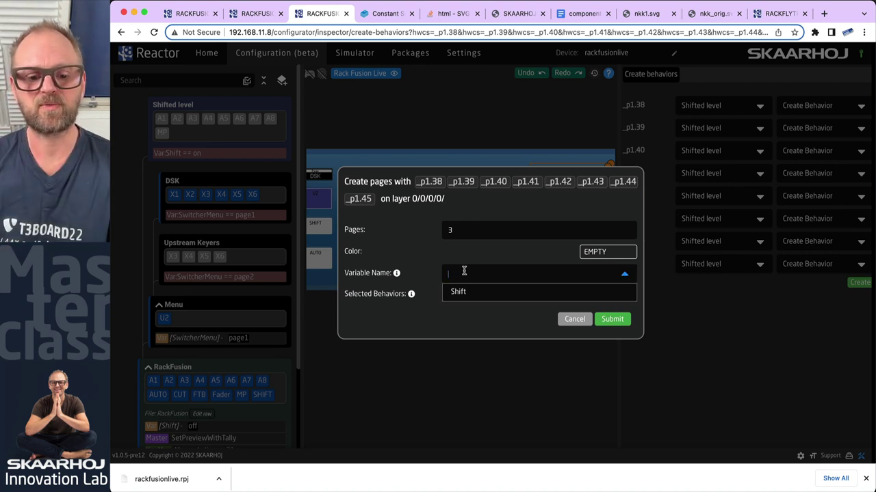
pyautogui.write('CamSelect')
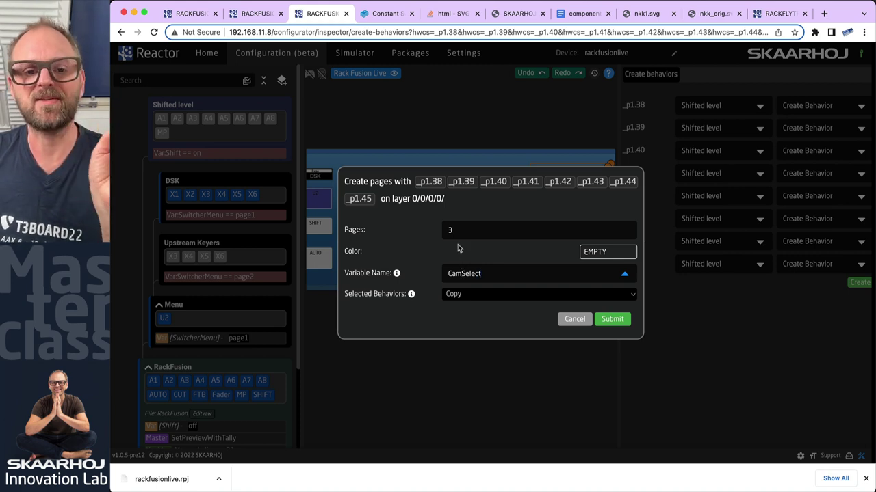
pyautogui.click(613, 320)
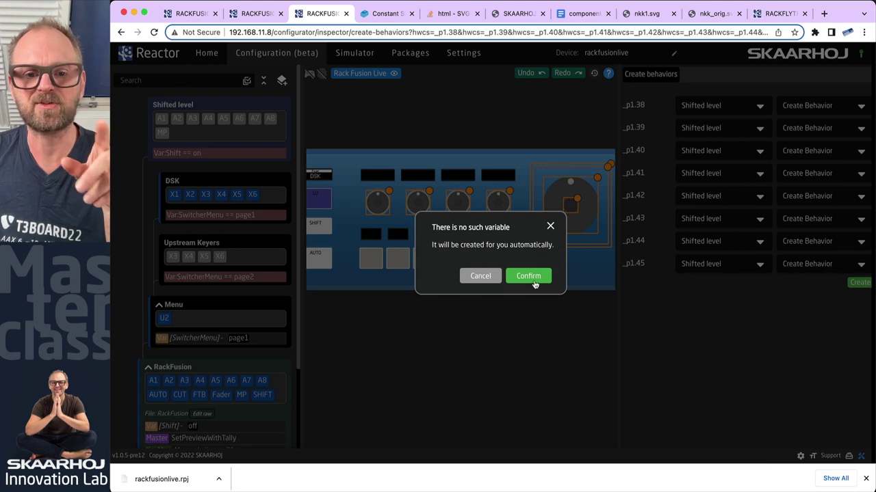
pyautogui.click(528, 276)
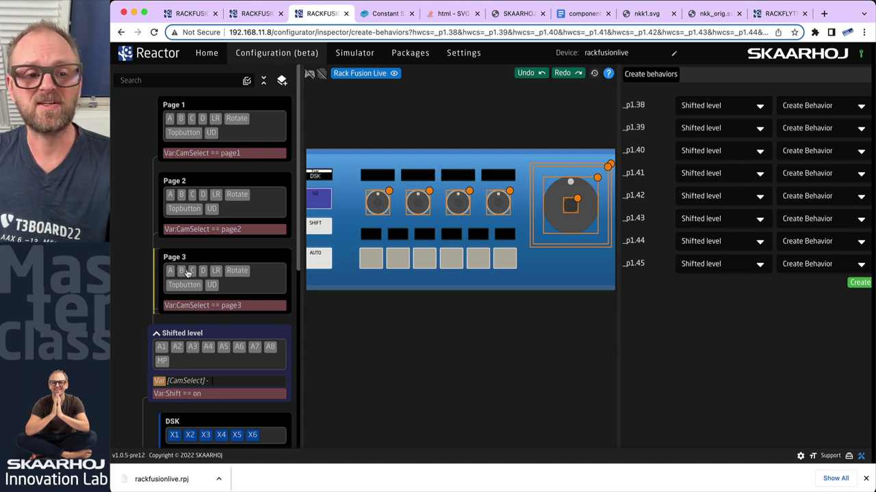
# Check the new pages in the layer tree and undo their creation on the Shifted level layer.
pyautogui.scroll(-1, 183, 301)
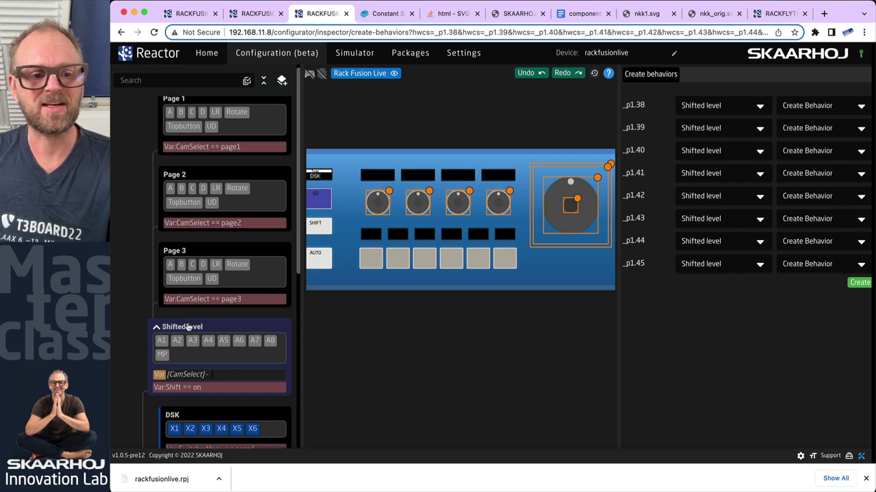
pyautogui.scroll(-5, 203, 307)
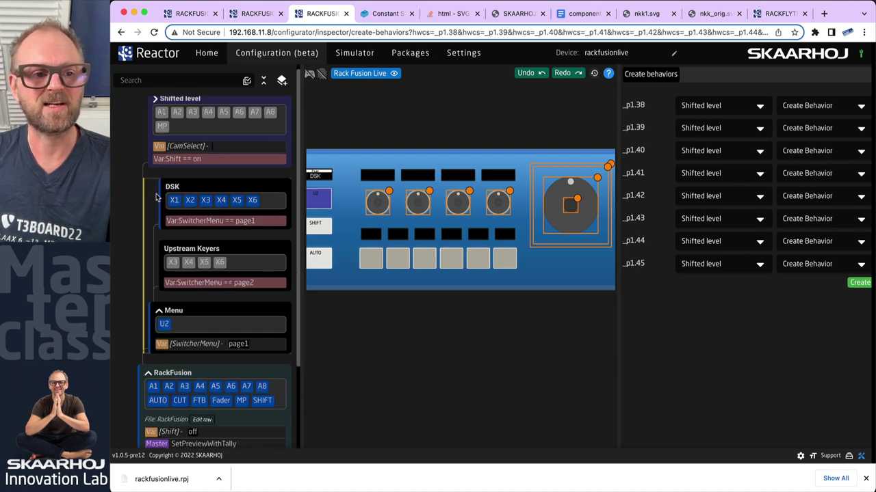
pyautogui.click(155, 100)
pyautogui.click(538, 73)
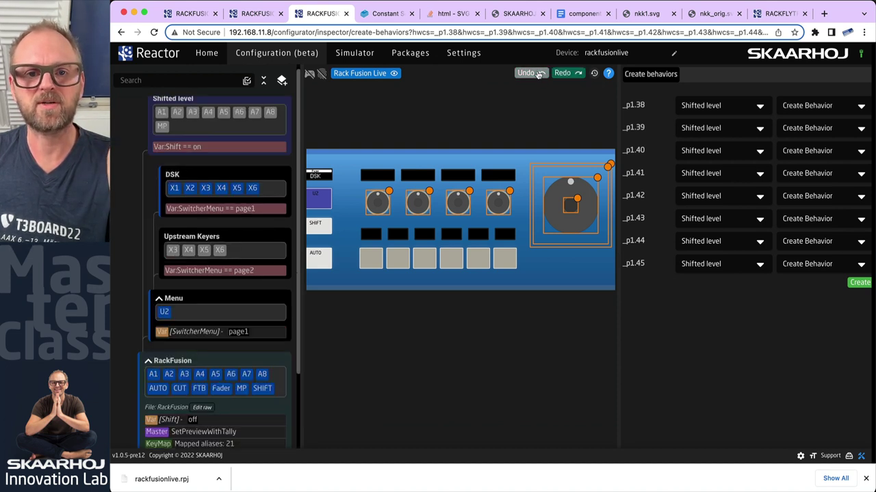
# Make RackFusion the selected layer and collapse the child layers under Menu.
pyautogui.scroll(1, 180, 141)
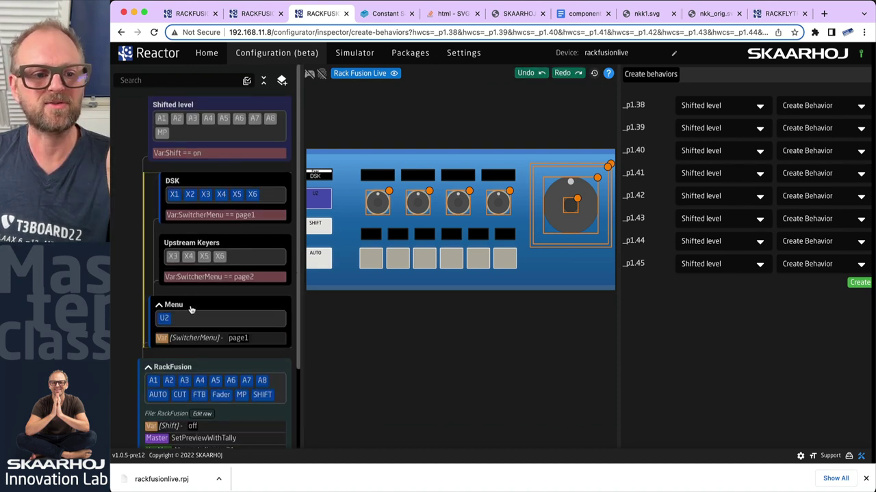
pyautogui.click(192, 369)
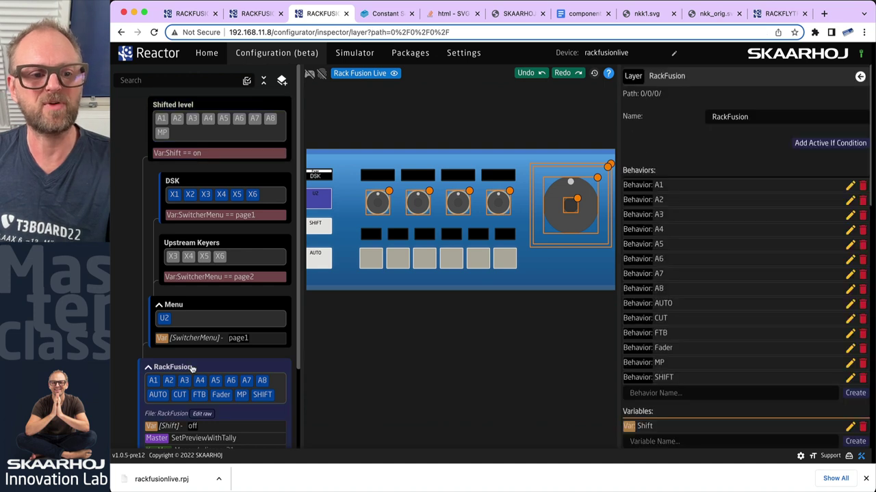
pyautogui.click(159, 305)
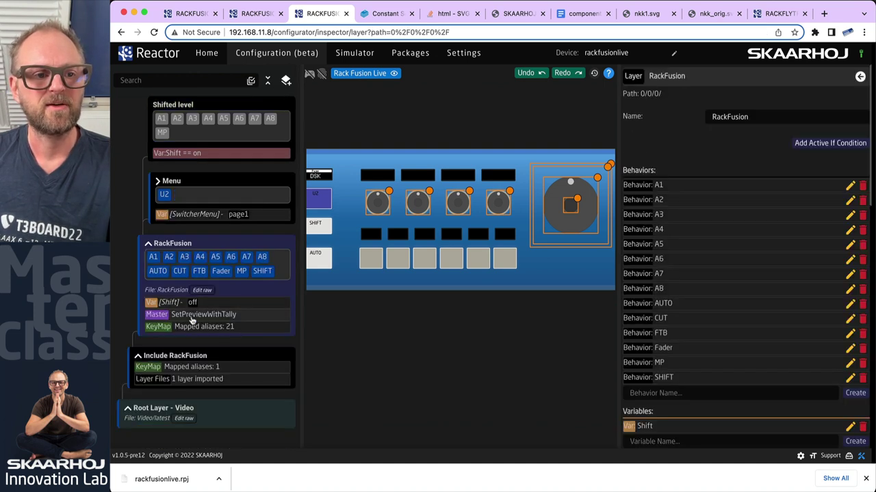
# Try creating 3 CamSelect pages for the selected components on the RackFusion layer, and undo the creation.
pyautogui.rightClick(383, 201)
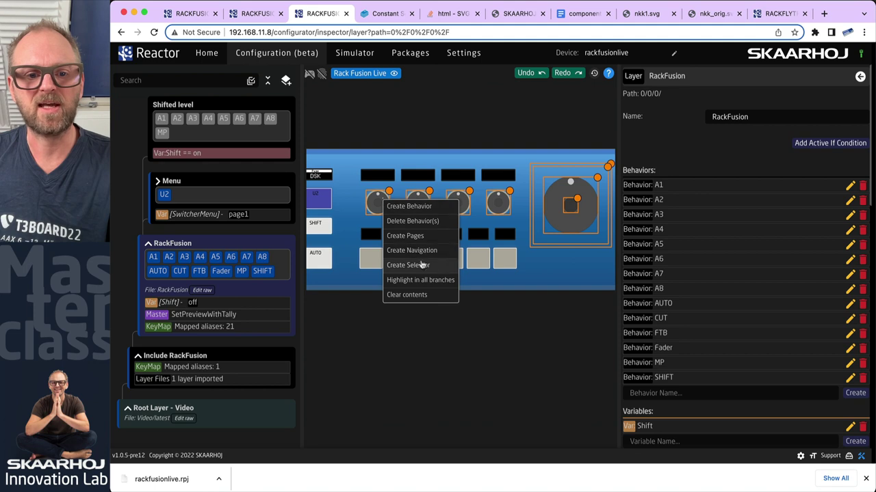
pyautogui.click(410, 235)
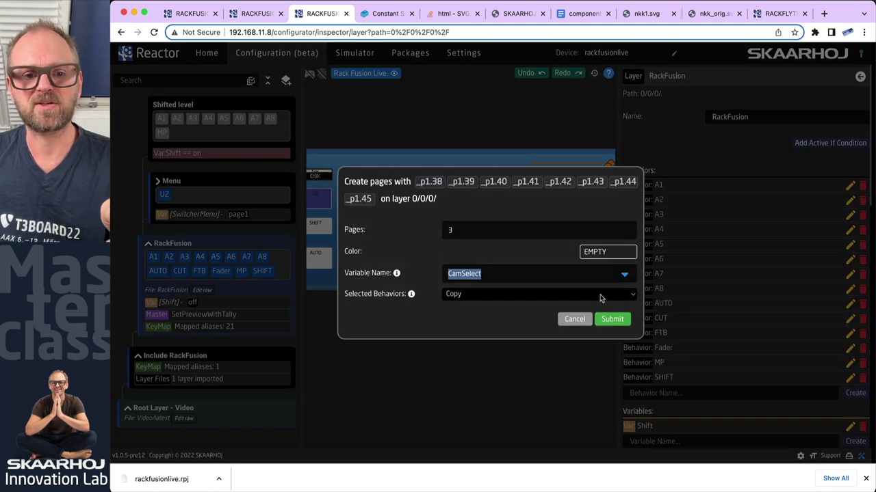
pyautogui.click(611, 320)
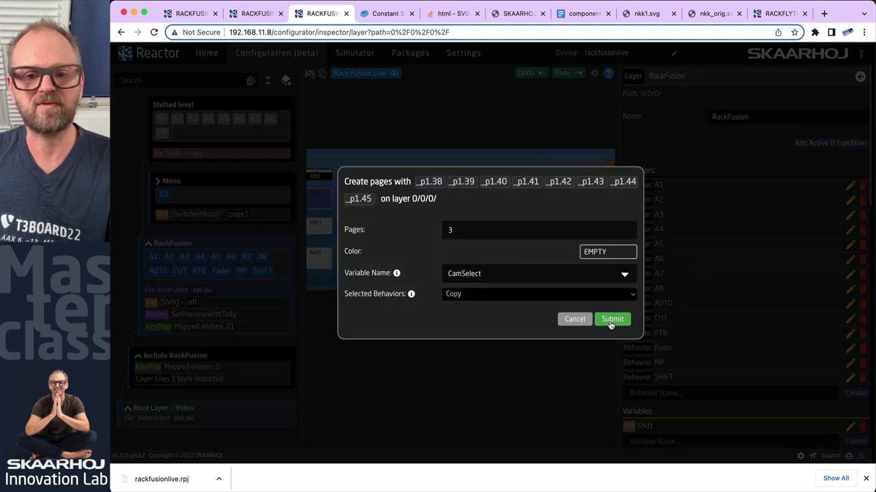
pyautogui.click(527, 276)
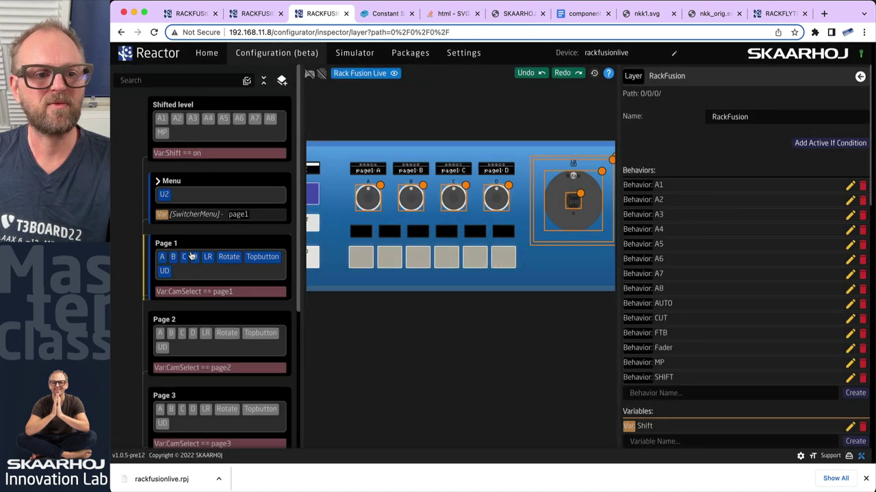
pyautogui.scroll(-3, 194, 255)
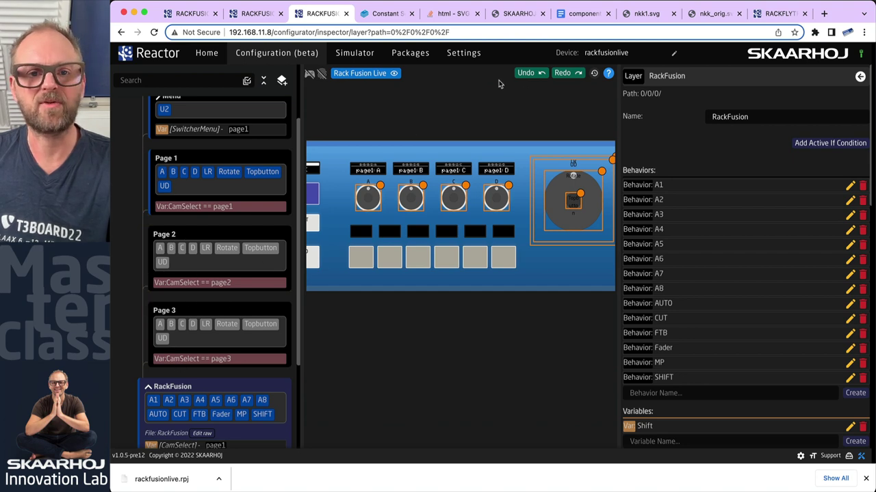
pyautogui.click(528, 73)
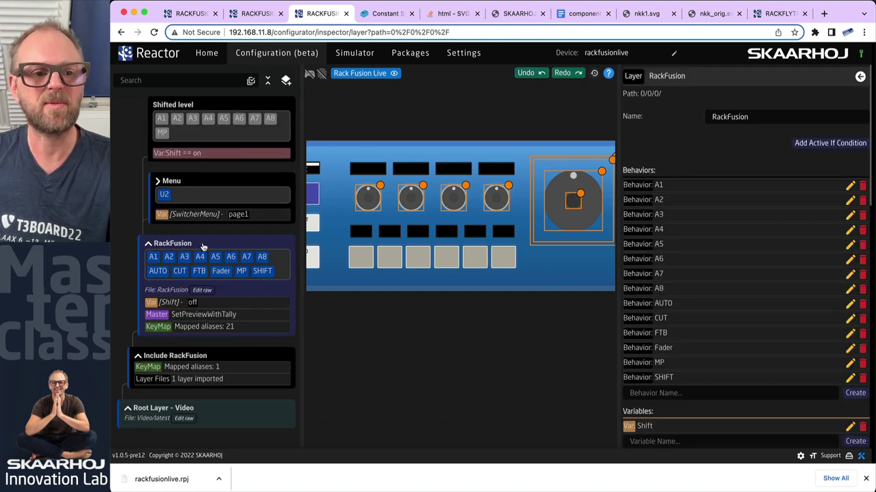
# Create a child layer named PTZ under the RackFusion layer, without making it an include file.
pyautogui.click(286, 80)
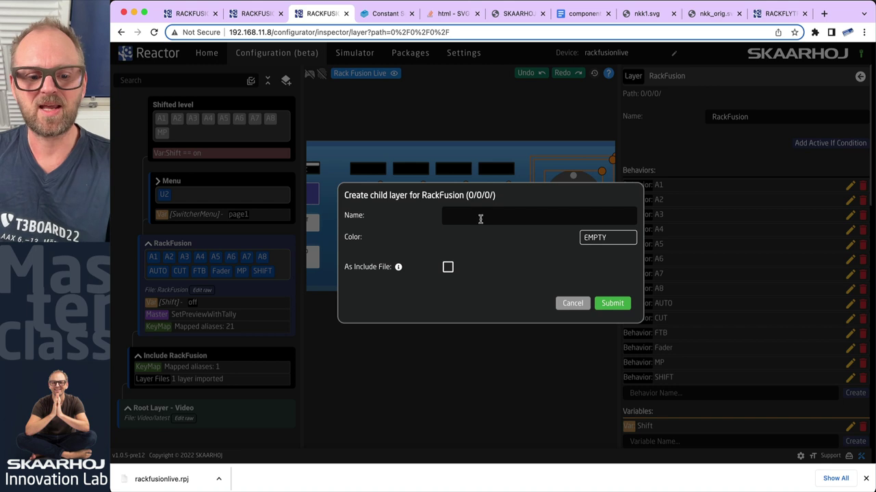
pyautogui.write('PTZ')
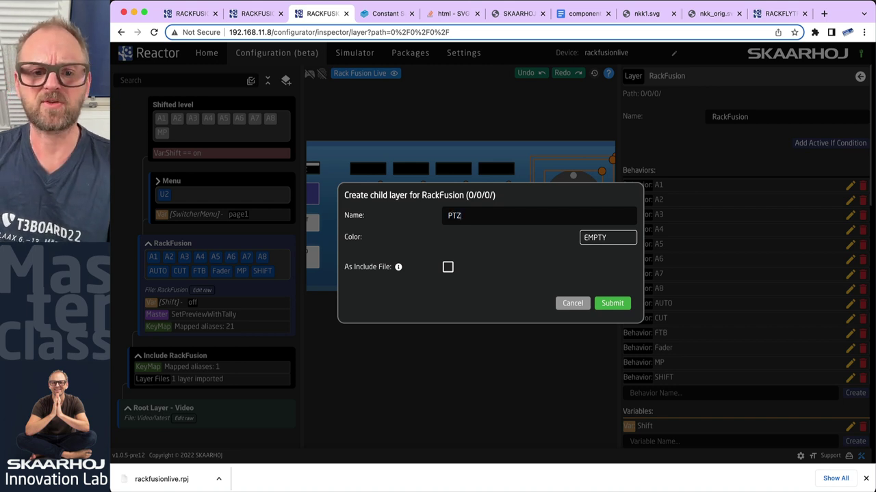
pyautogui.click(612, 304)
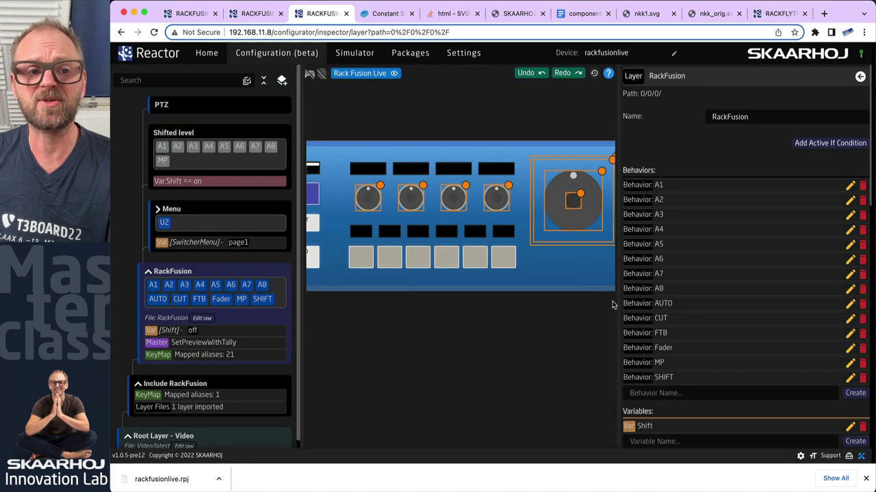
# Create 3 CamSelect pages on the PTZ layer for the selected encoders and joystick components, copying the selected behaviors.
pyautogui.click(165, 107)
pyautogui.rightClick(368, 198)
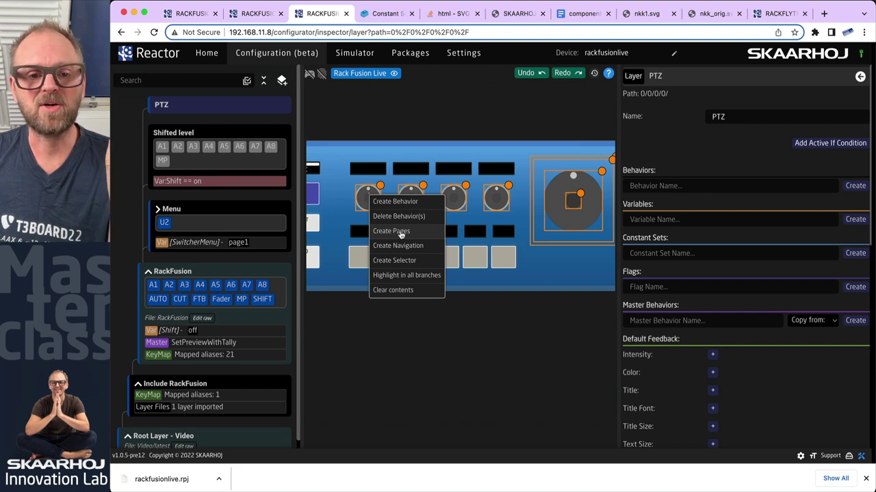
pyautogui.click(401, 234)
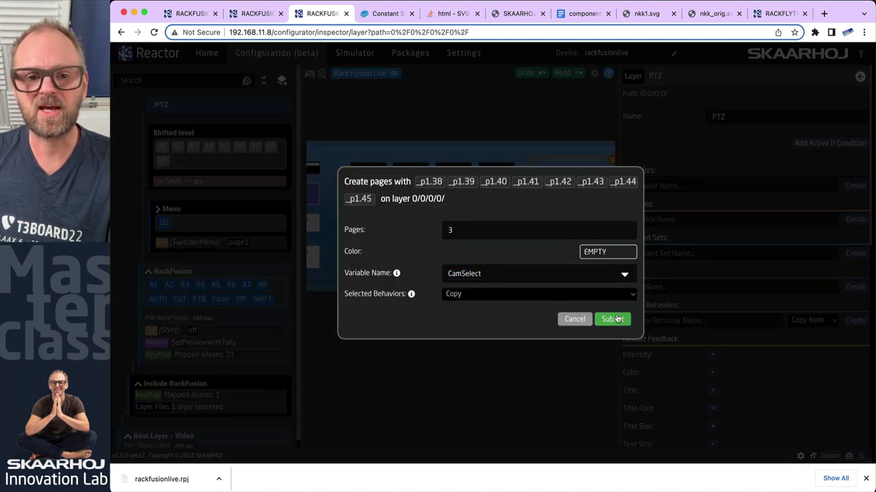
pyautogui.click(613, 319)
pyautogui.click(518, 276)
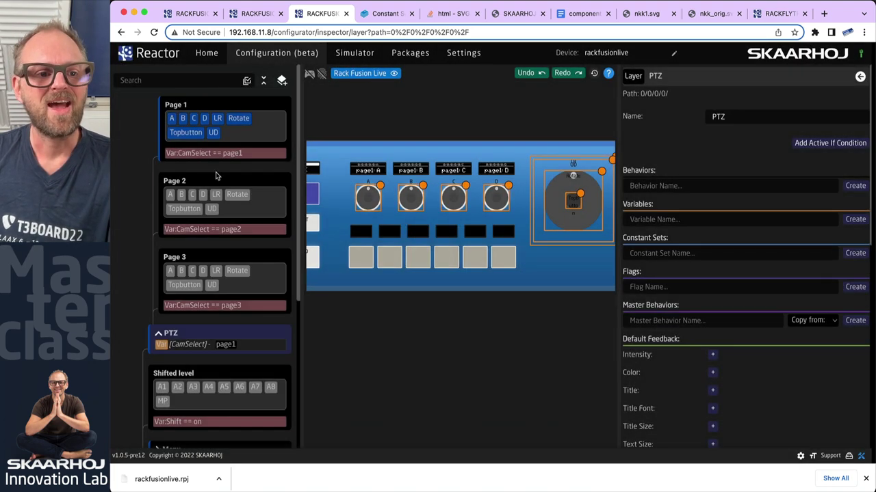
# Inspect Page 1's behaviors and switch the CamSelect variable between its pages, returning it to page1.
pyautogui.click(242, 137)
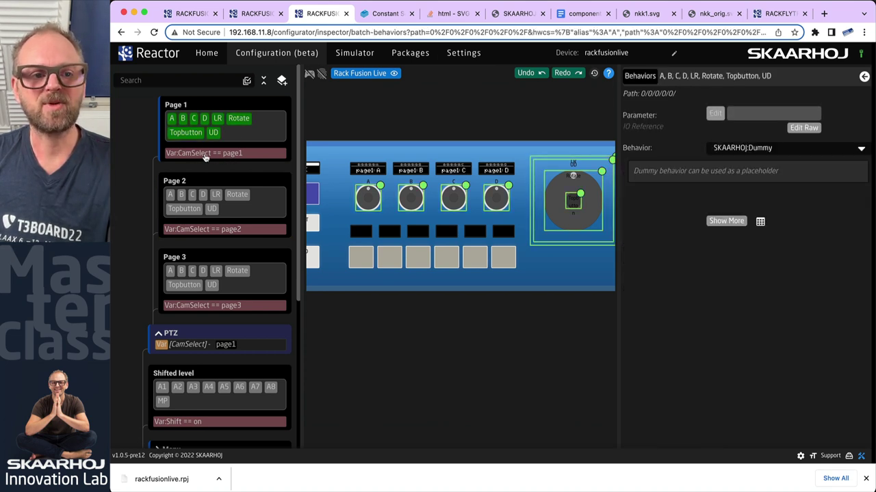
pyautogui.click(188, 348)
pyautogui.click(828, 311)
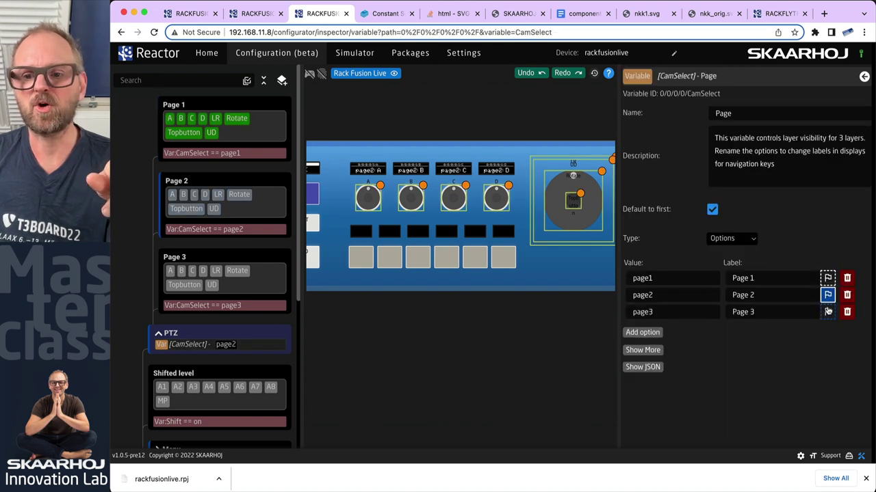
pyautogui.click(828, 278)
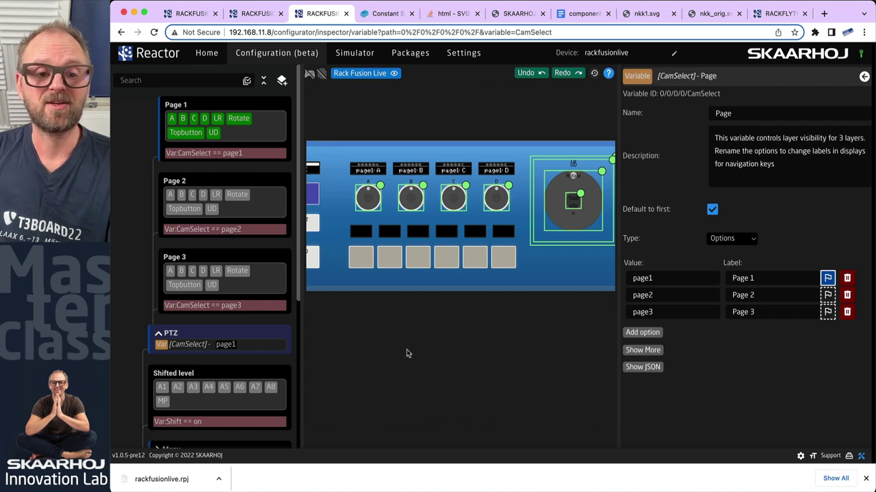
# Create a behavior on the PTZ layer for the first button in the lower row, with the CamSelect variable as its parameter.
pyautogui.click(366, 262)
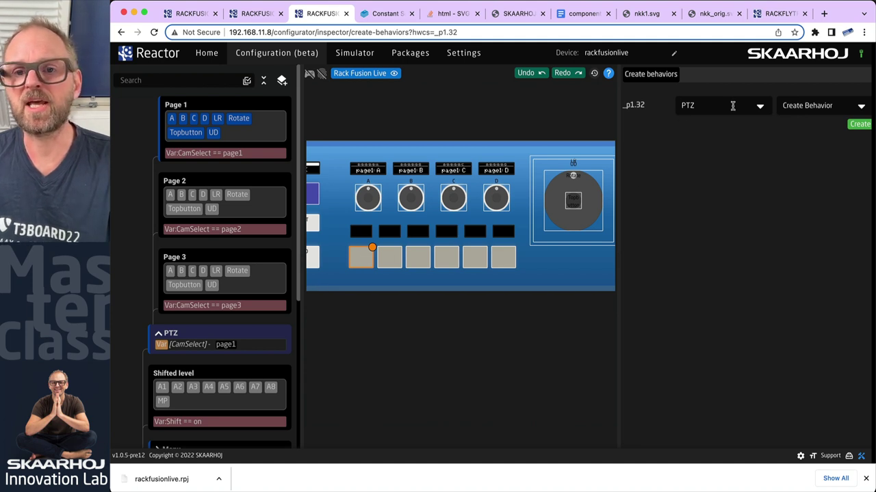
pyautogui.click(205, 331)
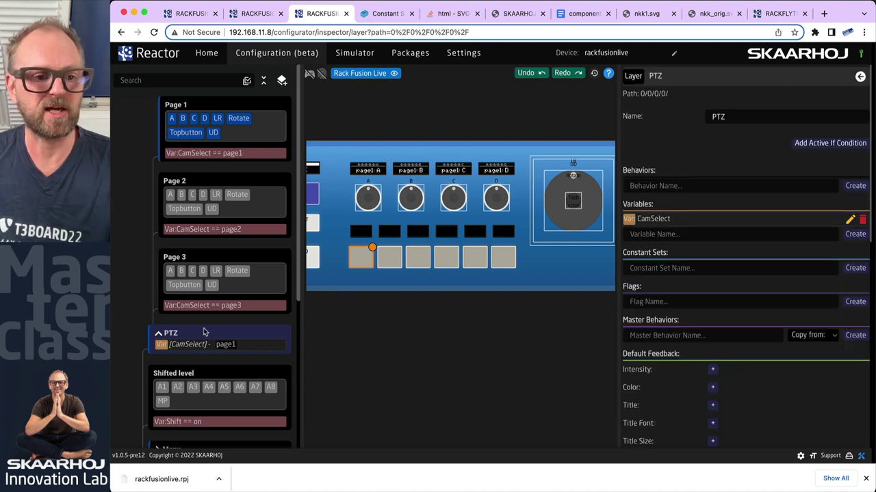
pyautogui.click(362, 258)
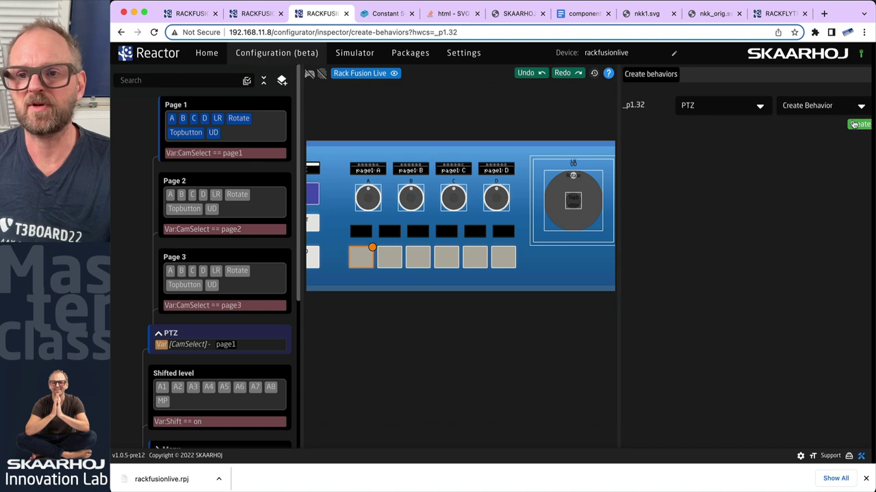
pyautogui.click(803, 104)
pyautogui.click(761, 111)
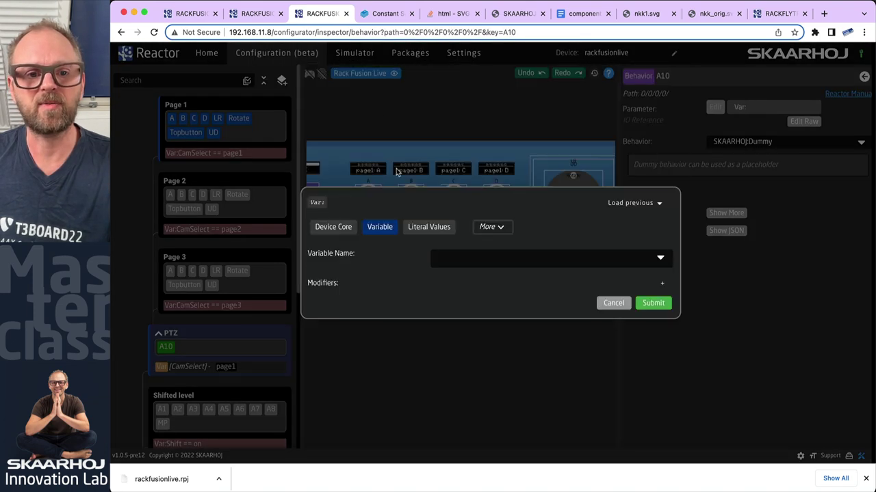
pyautogui.click(478, 259)
pyautogui.click(461, 278)
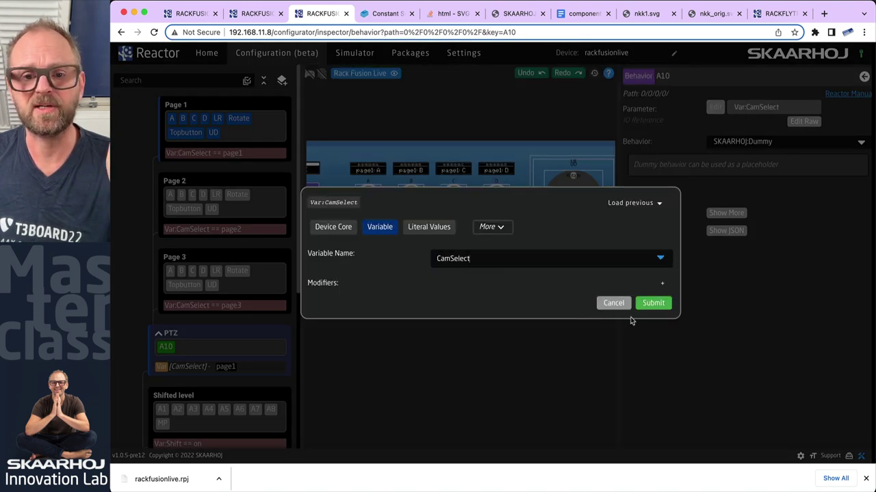
pyautogui.click(653, 303)
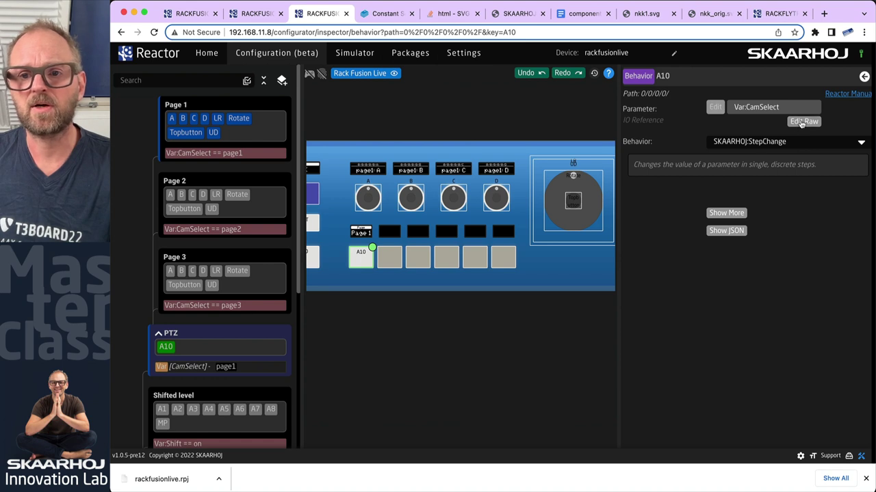
pyautogui.click(784, 141)
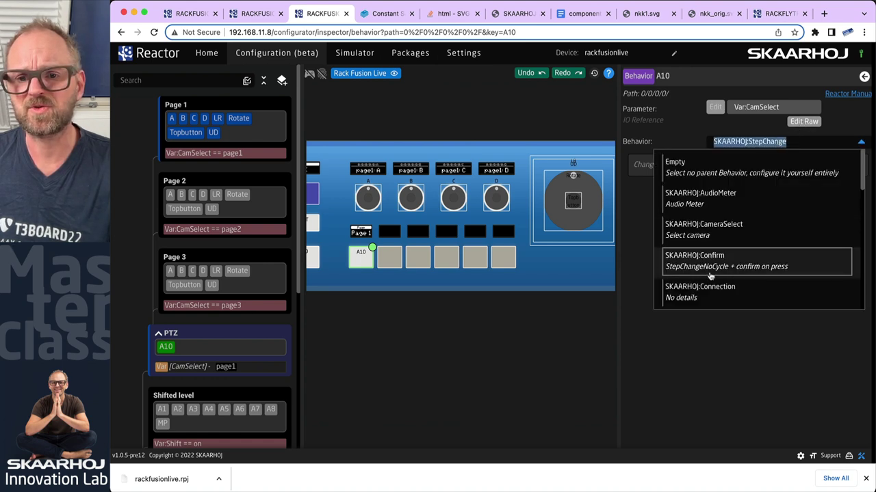
pyautogui.click(527, 305)
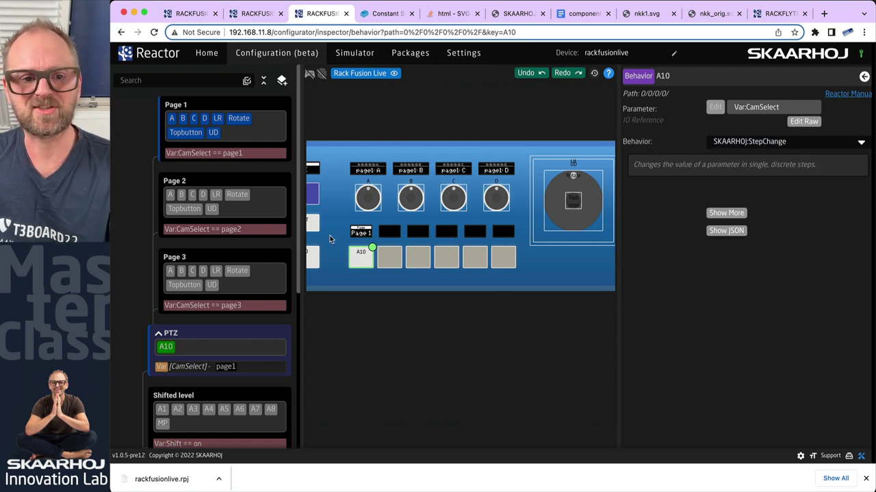
# Simulate the A10 button repeatedly to test how it cycles through the CamSelect pages.
pyautogui.scroll(5, 338, 234)
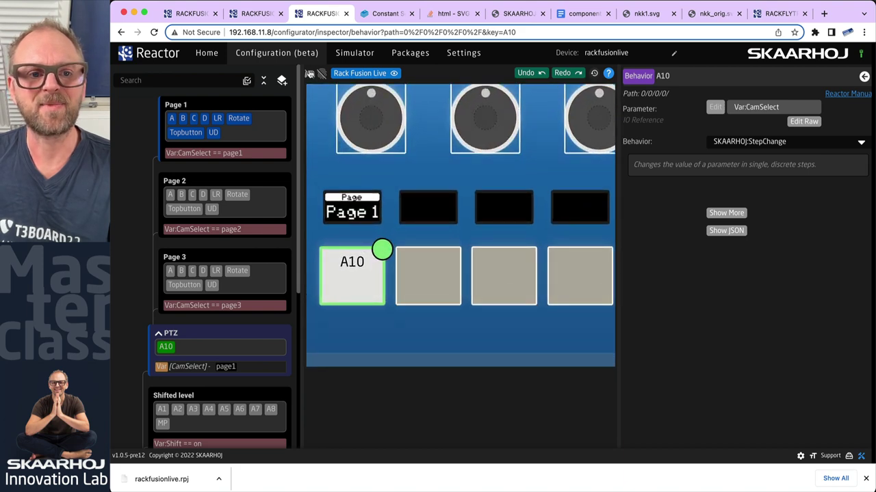
pyautogui.click(309, 74)
pyautogui.click(353, 294)
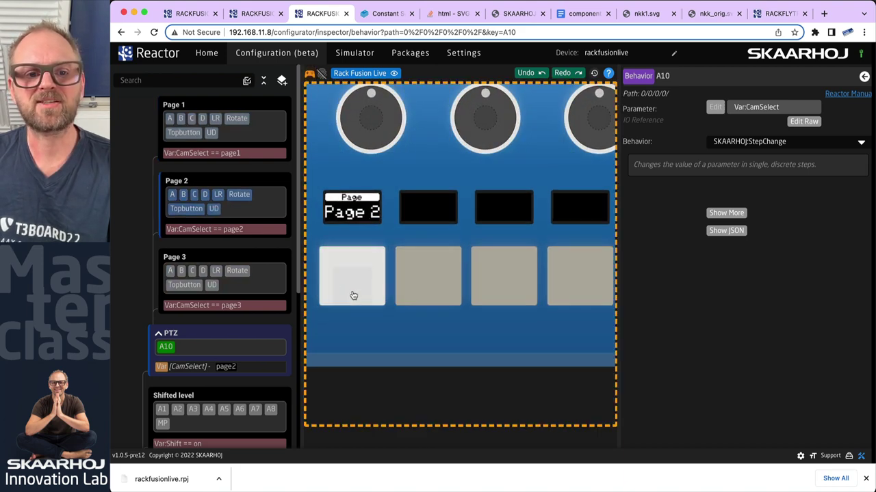
pyautogui.click(353, 295)
pyautogui.click(352, 295)
pyautogui.click(353, 295)
pyautogui.click(353, 295)
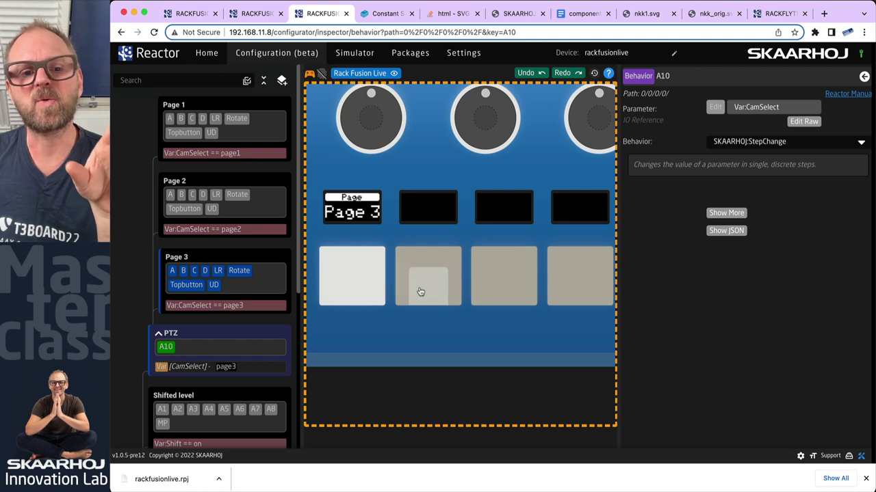
# Change the A10 button's behavior to SKAARHOJ:SetValue with MatchValue page1, and leave simulation mode.
pyautogui.scroll(-1, 421, 292)
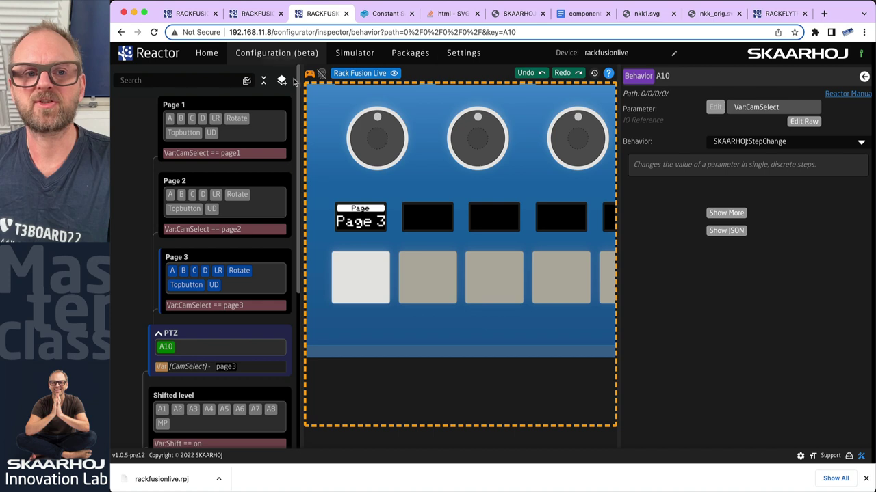
pyautogui.click(860, 140)
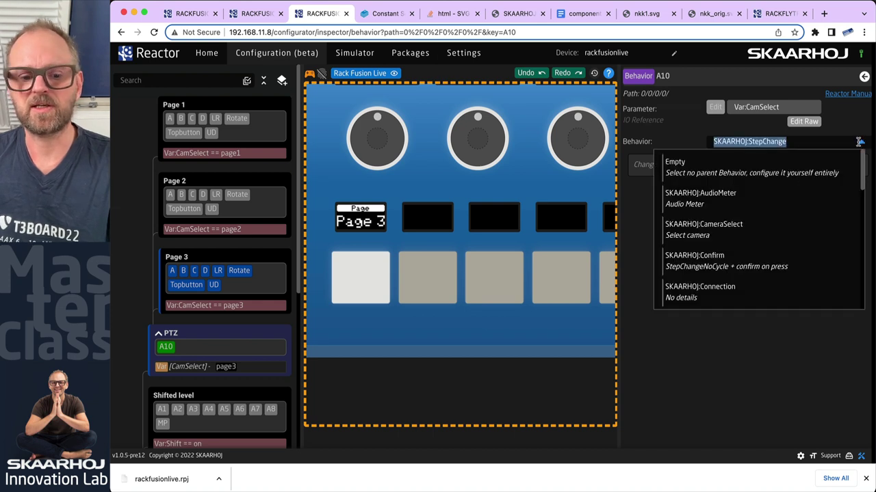
pyautogui.write('set')
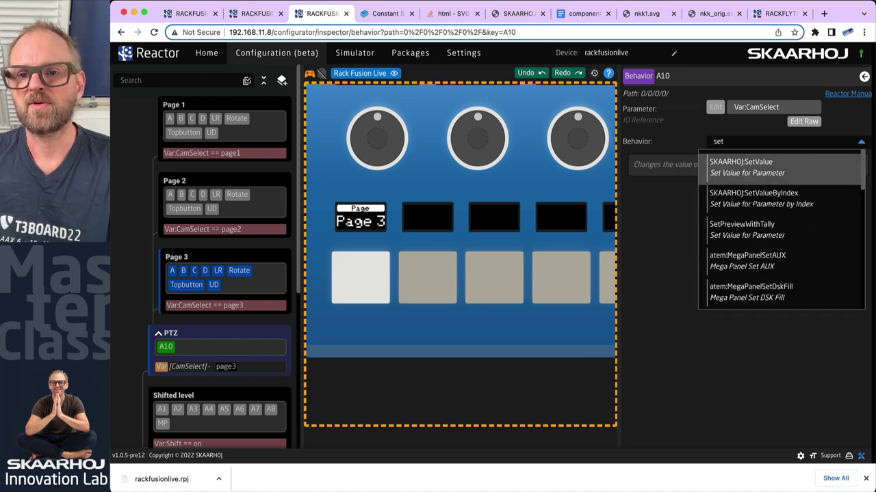
pyautogui.click(766, 165)
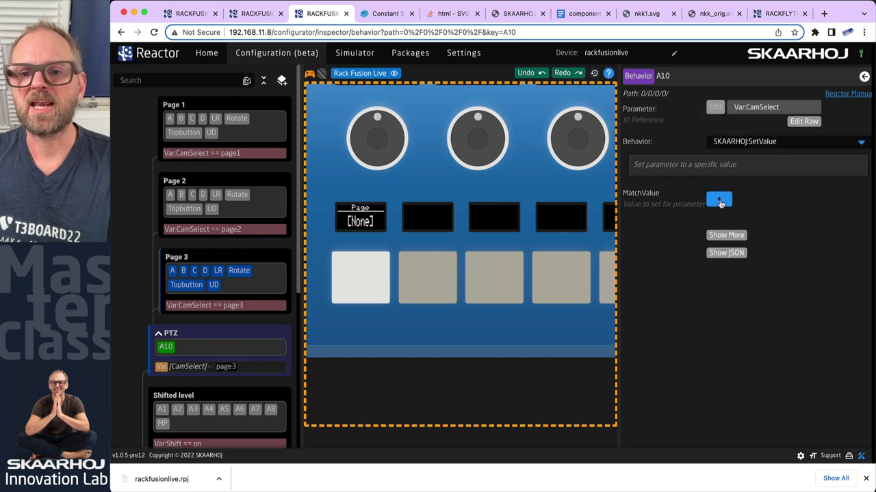
pyautogui.click(720, 201)
pyautogui.click(733, 197)
pyautogui.click(729, 218)
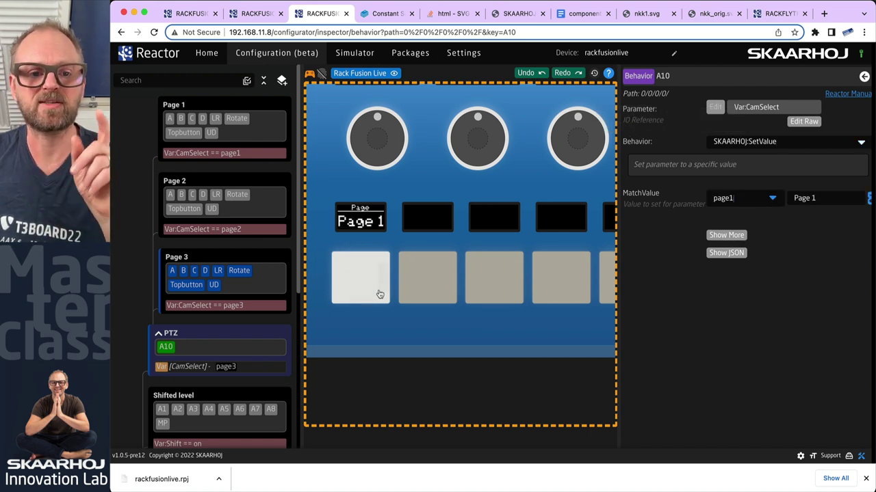
pyautogui.click(312, 75)
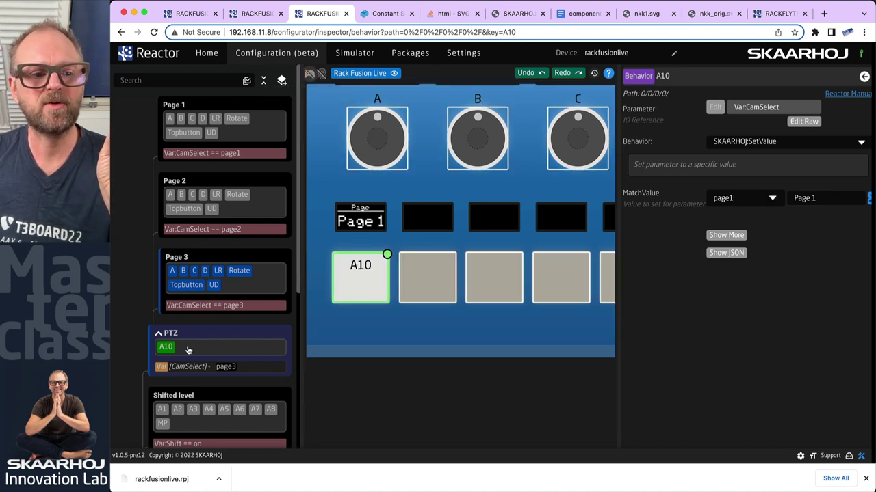
pyautogui.scroll(-3, 164, 350)
pyautogui.rightClick(167, 265)
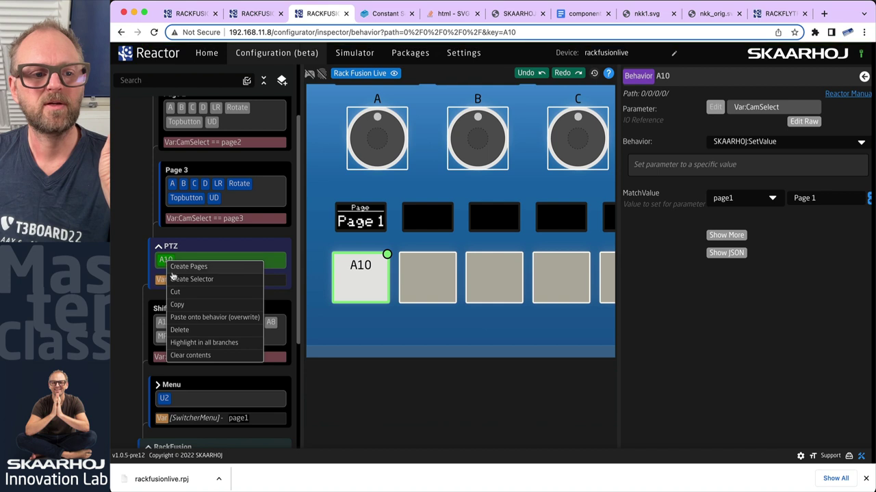
pyautogui.click(429, 286)
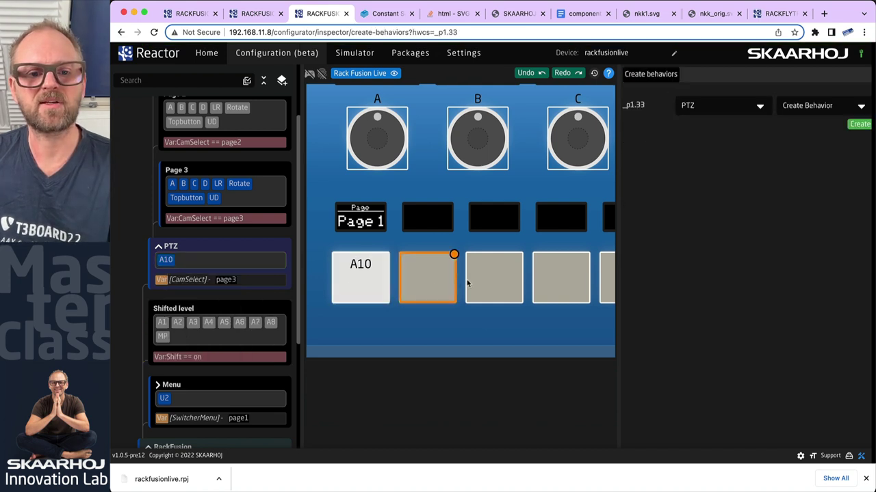
pyautogui.keyDown('shift'); pyautogui.click(505, 283); pyautogui.keyUp('shift')
pyautogui.rightClick(497, 275)
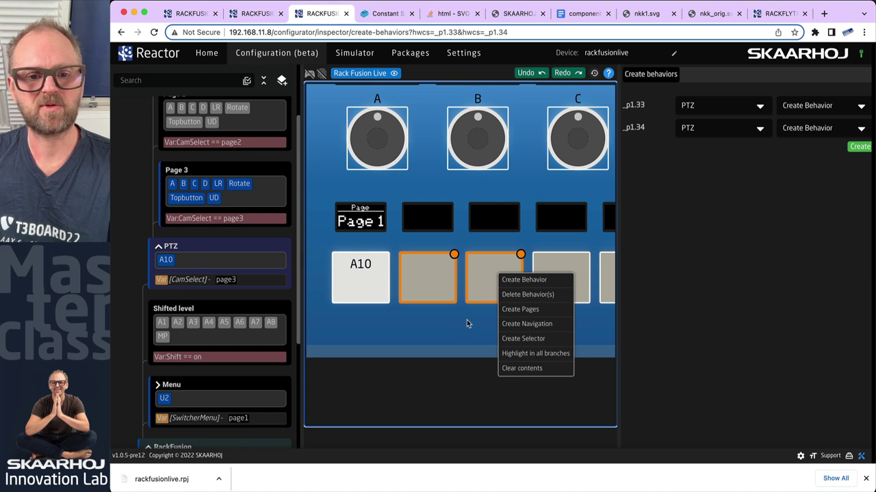
pyautogui.click(420, 315)
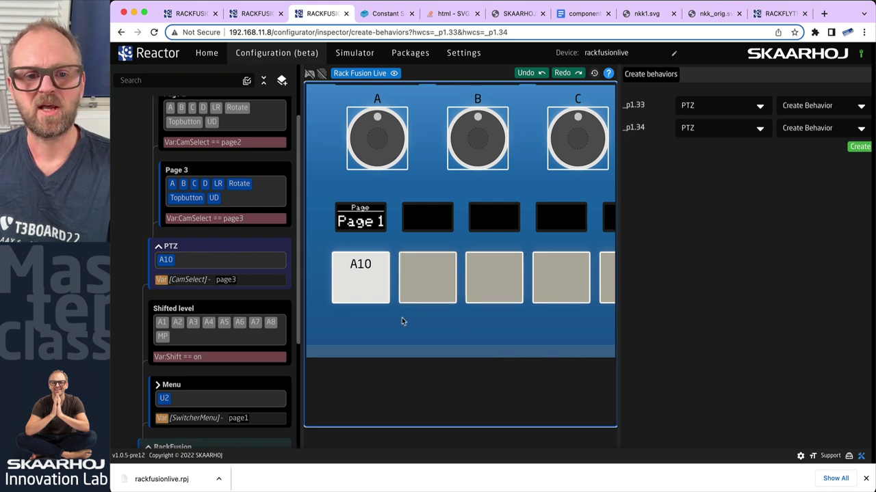
# Create behaviors on the PTZ layer for the two buttons beside A10.
pyautogui.click(432, 281)
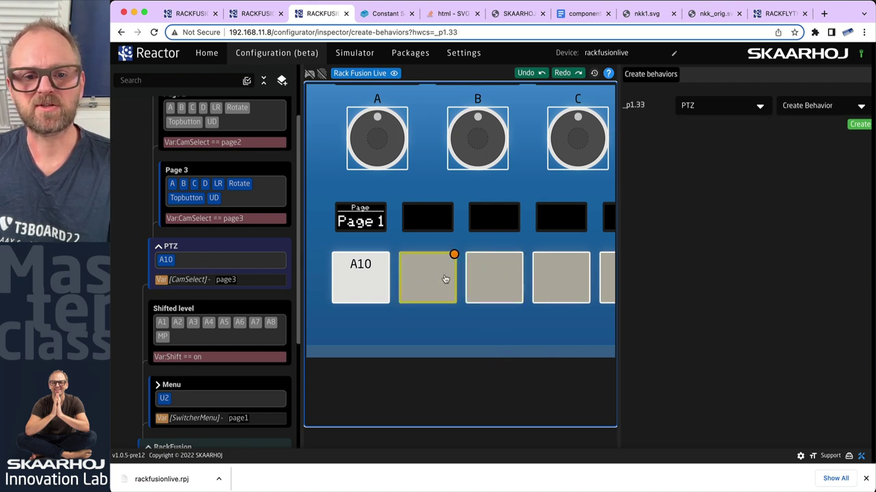
pyautogui.click(493, 278)
pyautogui.keyDown('shift'); pyautogui.click(427, 293); pyautogui.keyUp('shift')
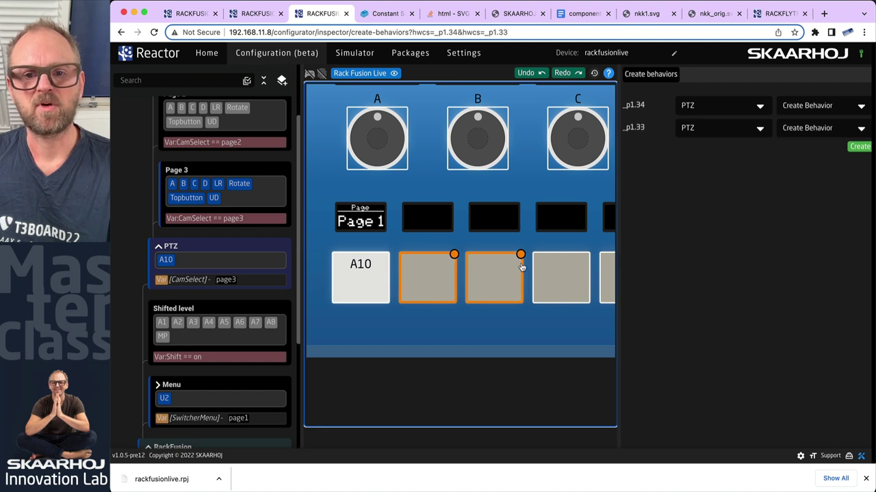
pyautogui.click(867, 148)
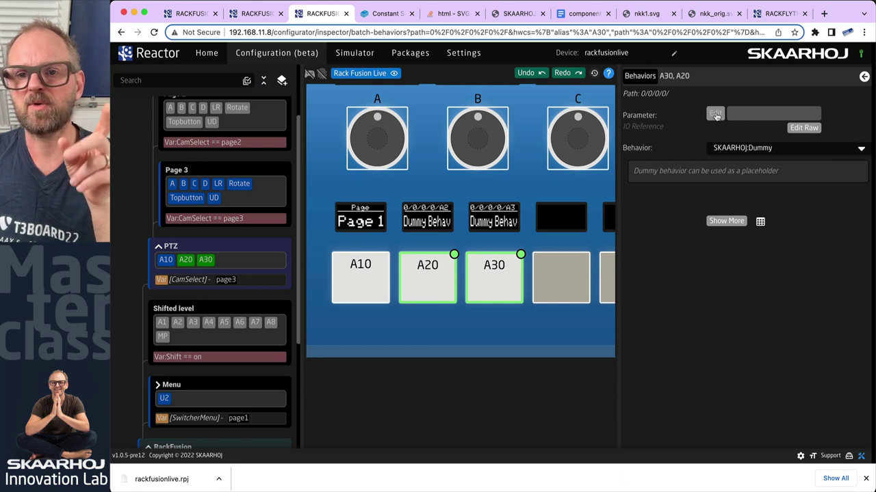
pyautogui.click(715, 114)
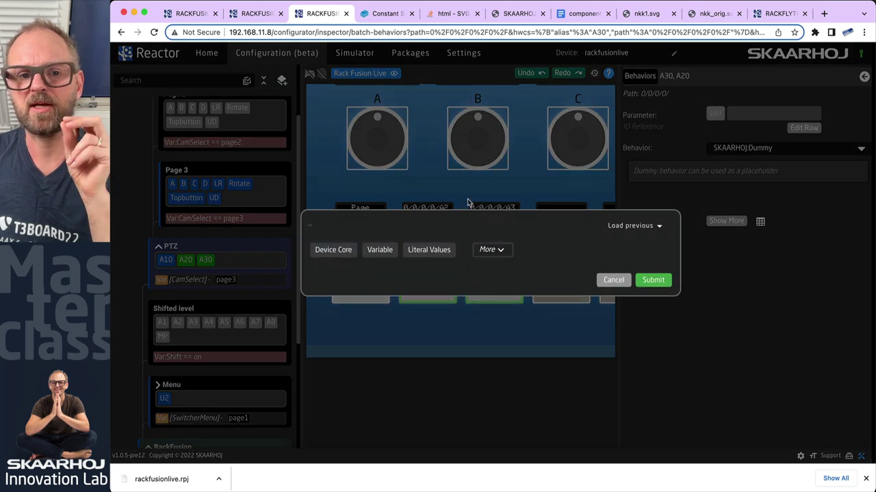
pyautogui.click(620, 276)
# Batch edit A10, A20 and A30, copying A10's SKAARHOJ:SetValue master behavior to the other two.
pyautogui.moveTo(338, 320); pyautogui.dragTo(522, 253)
pyautogui.click(760, 212)
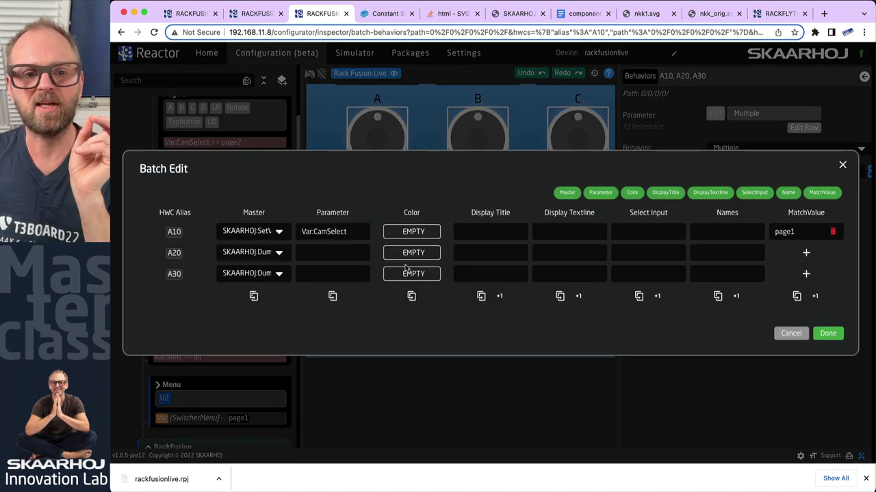
pyautogui.click(279, 231)
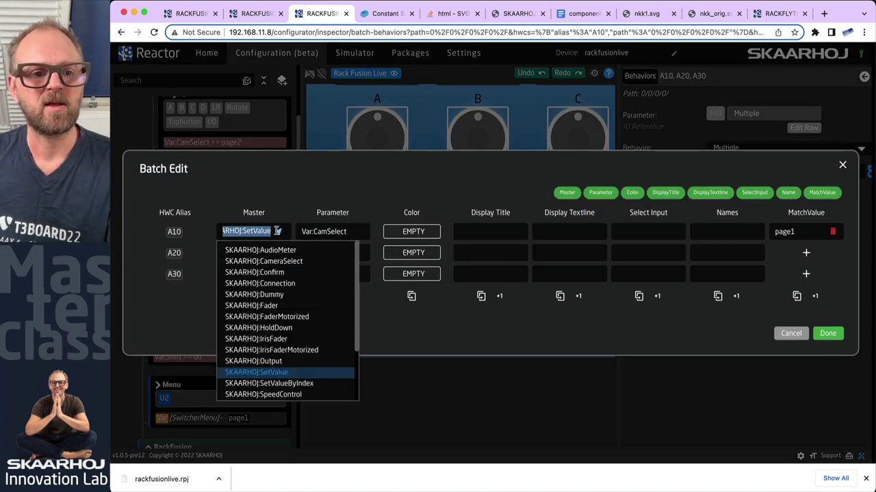
pyautogui.click(280, 231)
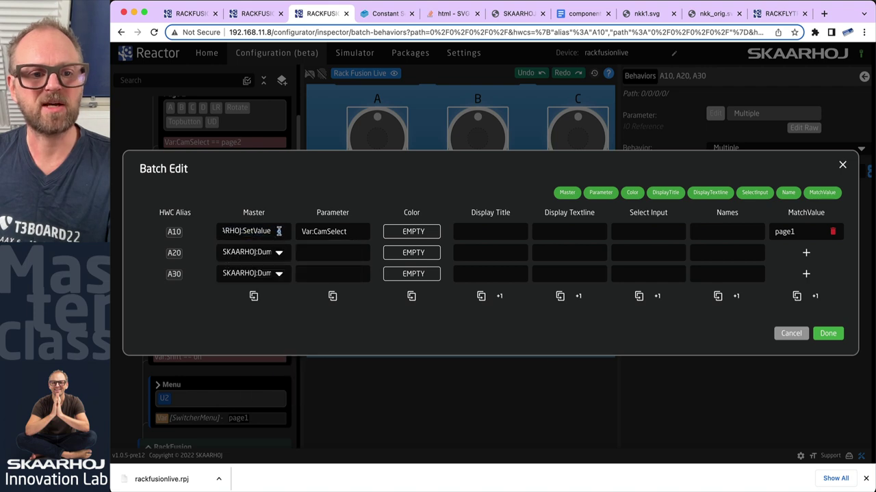
pyautogui.click(254, 297)
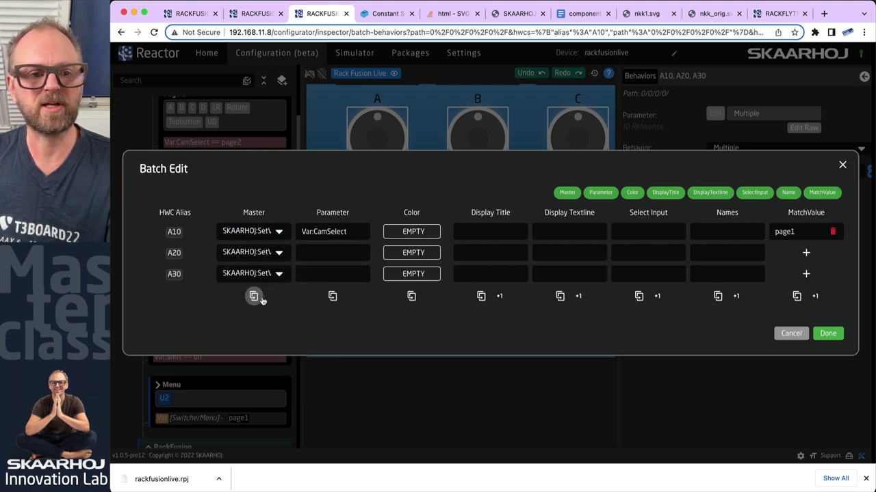
# Copy A10's Var:CamSelect parameter to A20 and A30, fill in their MatchValues as page2 and page3, and apply the batch edit.
pyautogui.click(353, 232)
pyautogui.click(653, 303)
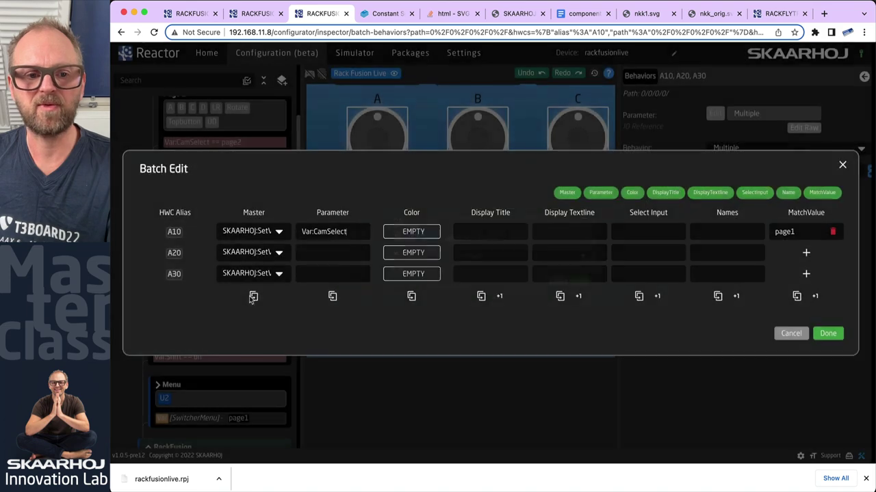
pyautogui.click(332, 295)
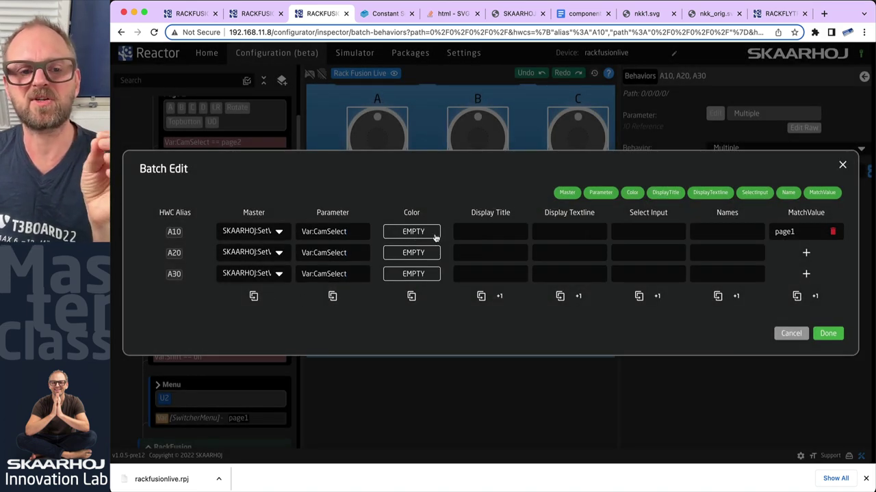
pyautogui.click(796, 296)
pyautogui.click(796, 297)
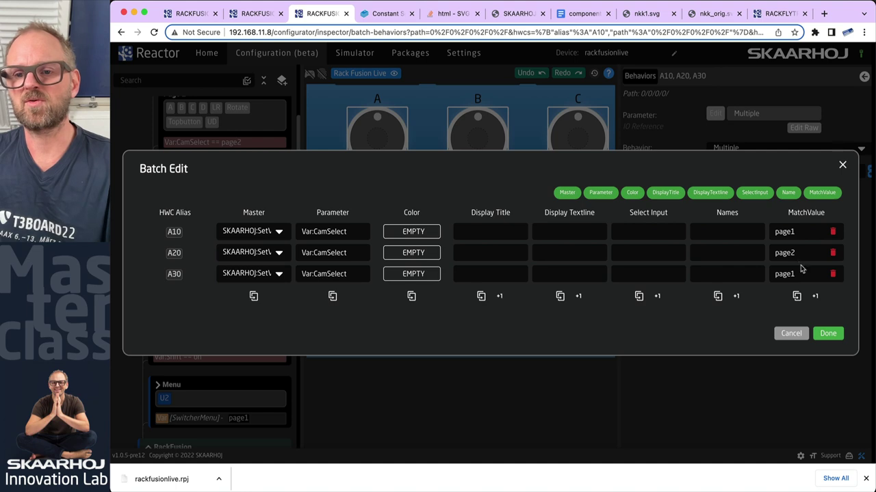
pyautogui.click(827, 334)
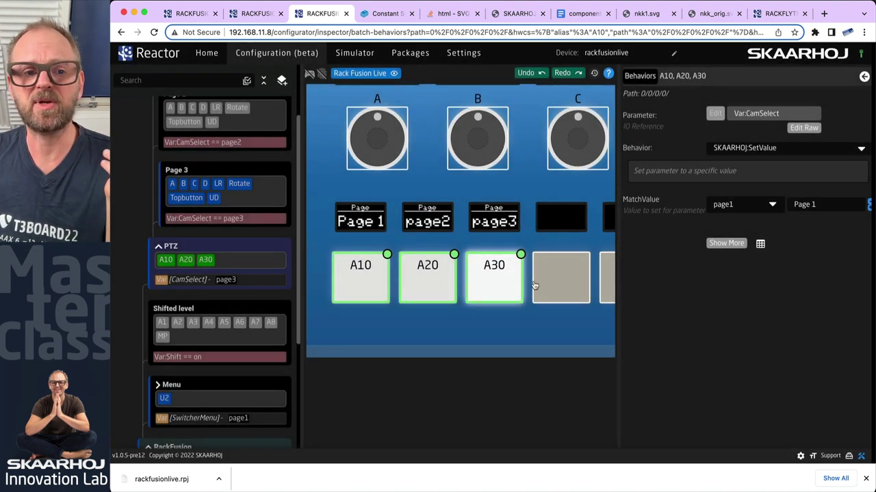
# Examine the CamSelect variable's options and the MatchValue settings of the PTZ layer's button behaviors.
pyautogui.click(205, 279)
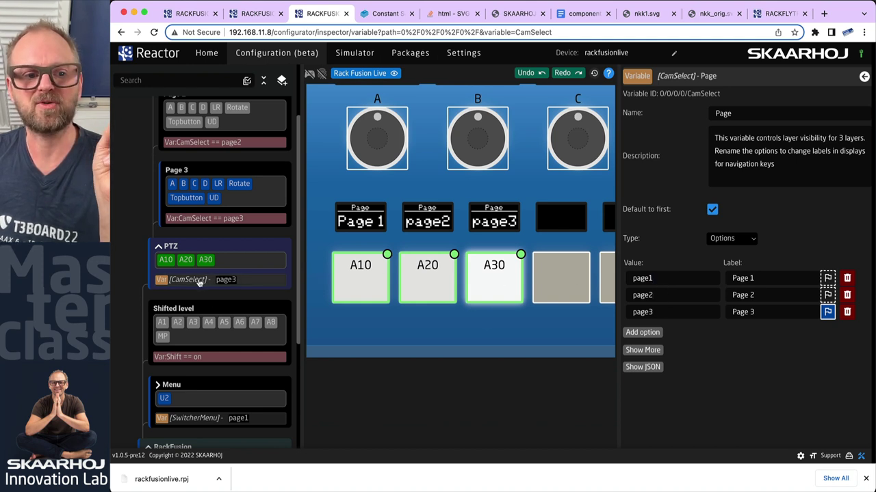
pyautogui.click(185, 260)
pyautogui.click(482, 277)
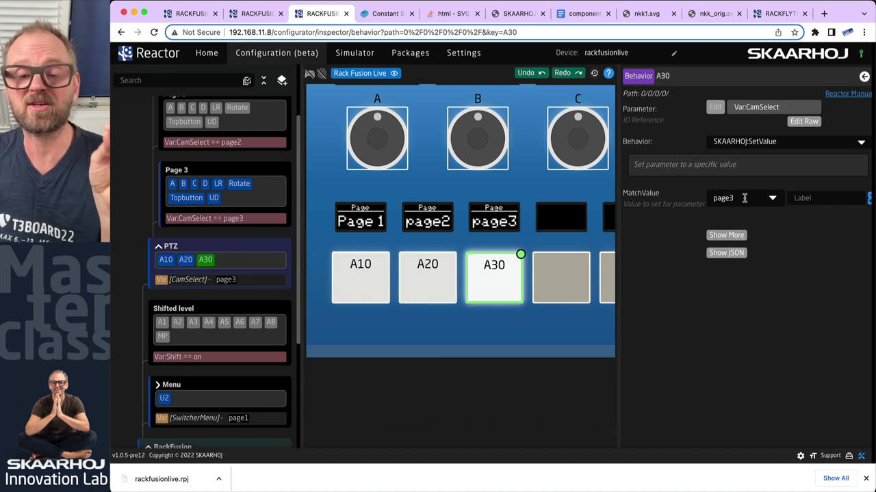
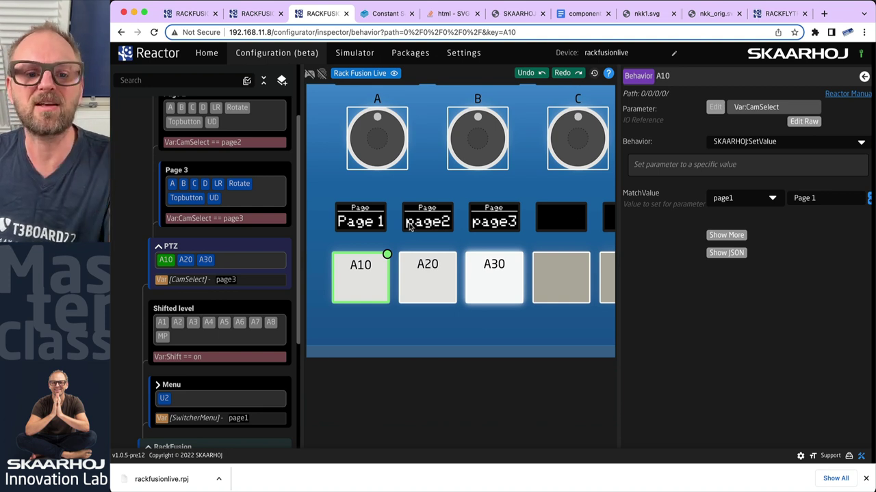
pyautogui.click(425, 270)
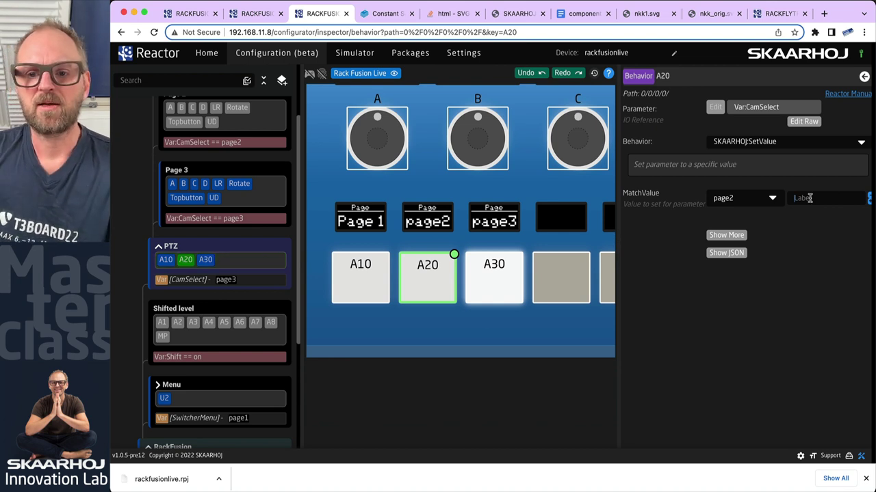
# Set the MatchValue label of the A10 button to Canon.
pyautogui.click(369, 270)
pyautogui.click(735, 198)
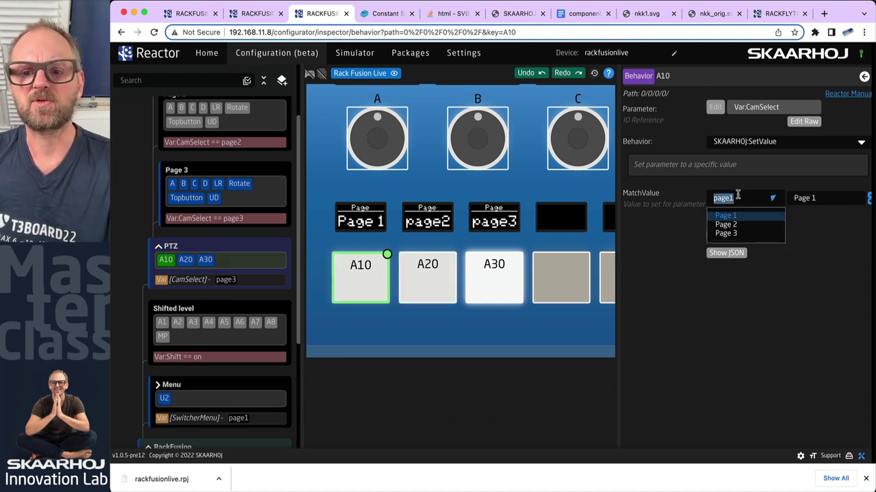
pyautogui.click(804, 198)
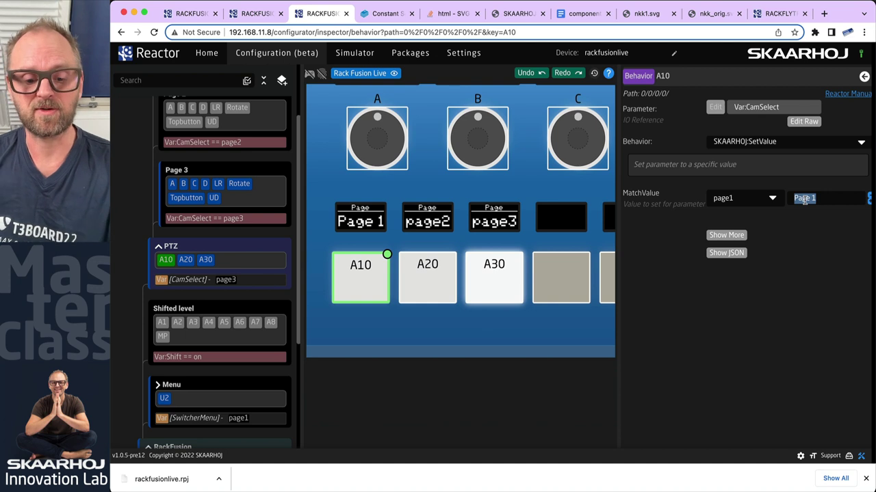
pyautogui.write('Canon')
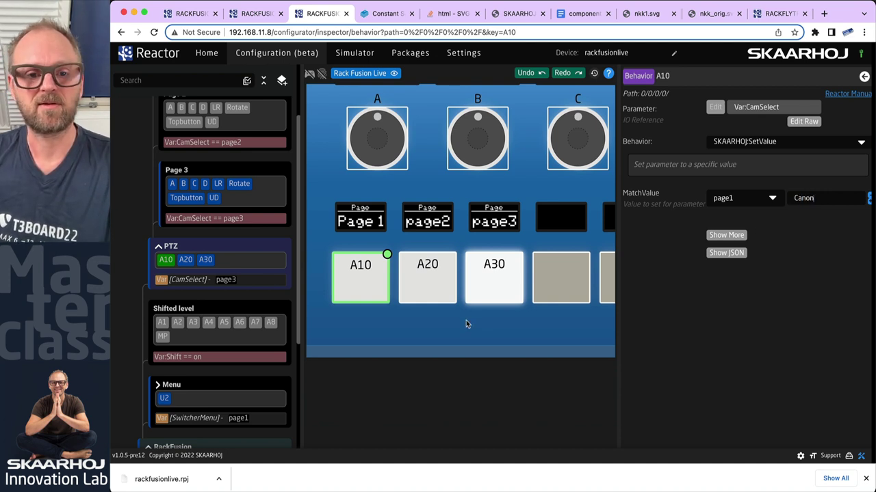
# Set the MatchValue labels to Pana#1 for the A20 button and Pana#2 for the A30 button.
pyautogui.click(413, 285)
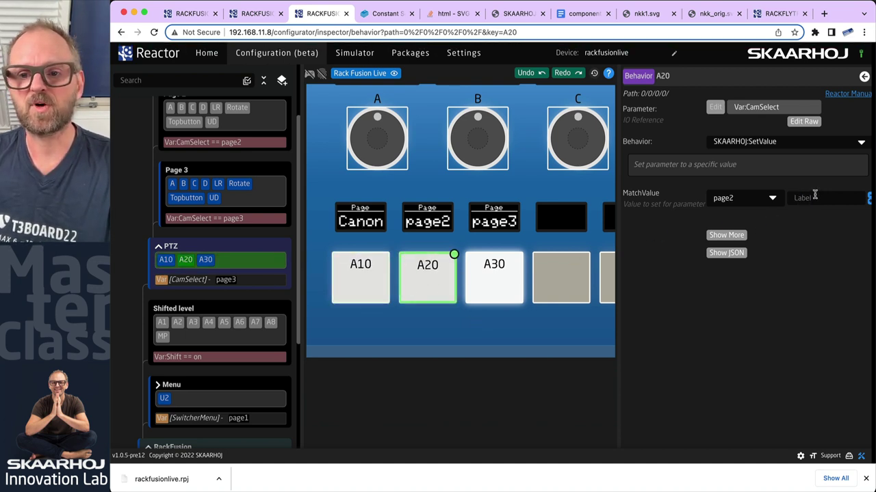
pyautogui.click(816, 198)
pyautogui.write('Pana#1')
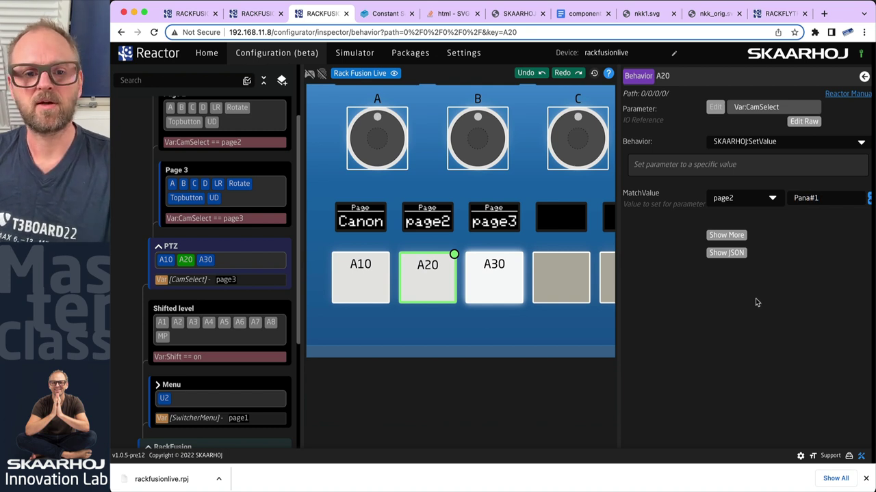
pyautogui.click(506, 285)
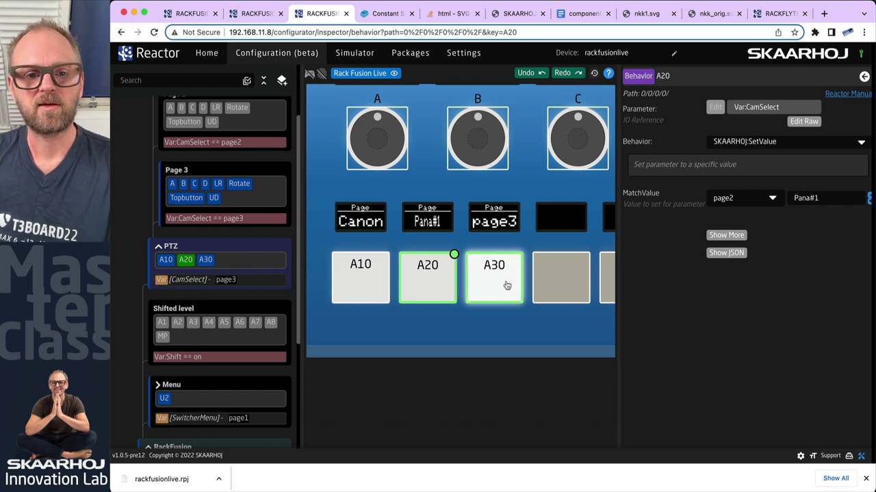
pyautogui.click(820, 198)
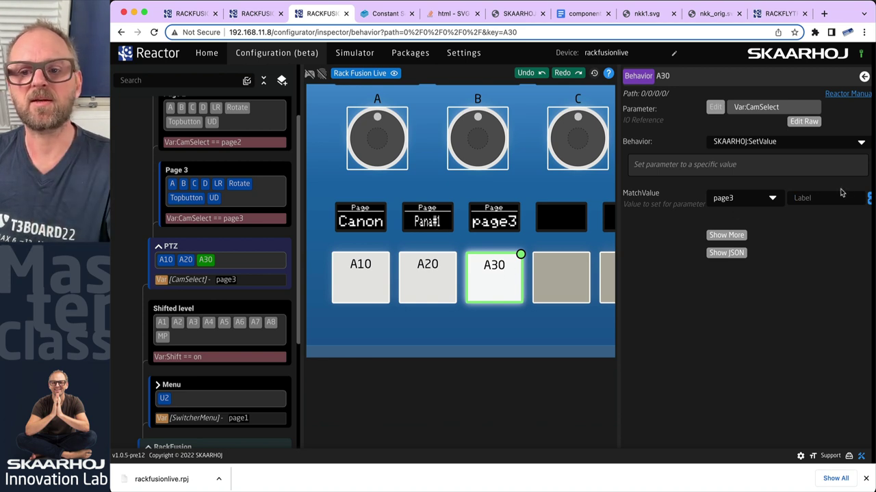
pyautogui.write('Pana#2')
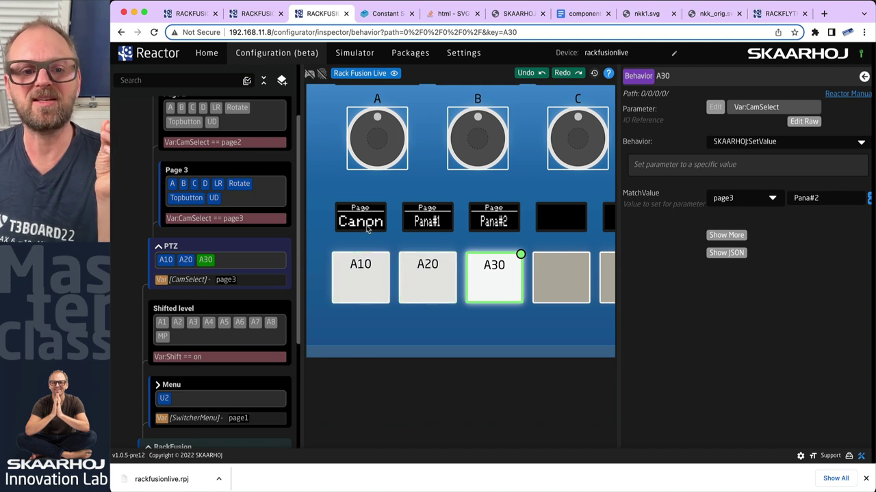
# Set the Text Size in A10's default feedback to 1,2.
pyautogui.click(364, 285)
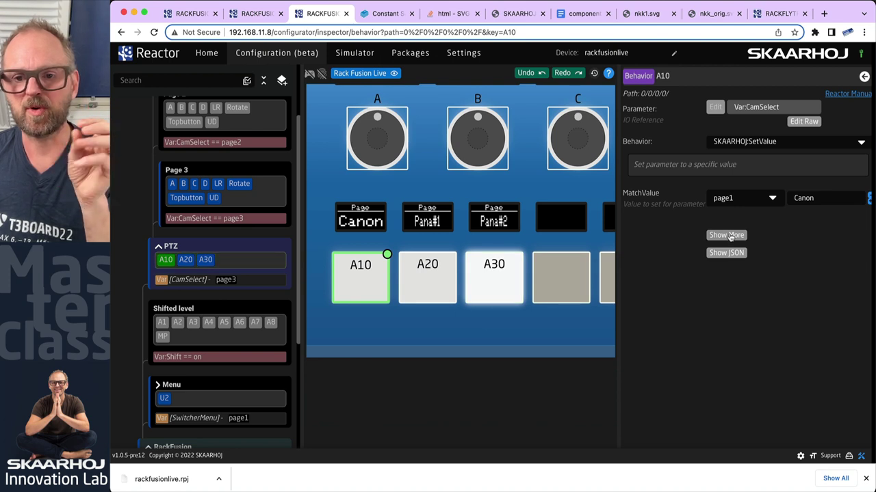
pyautogui.click(728, 235)
pyautogui.click(630, 309)
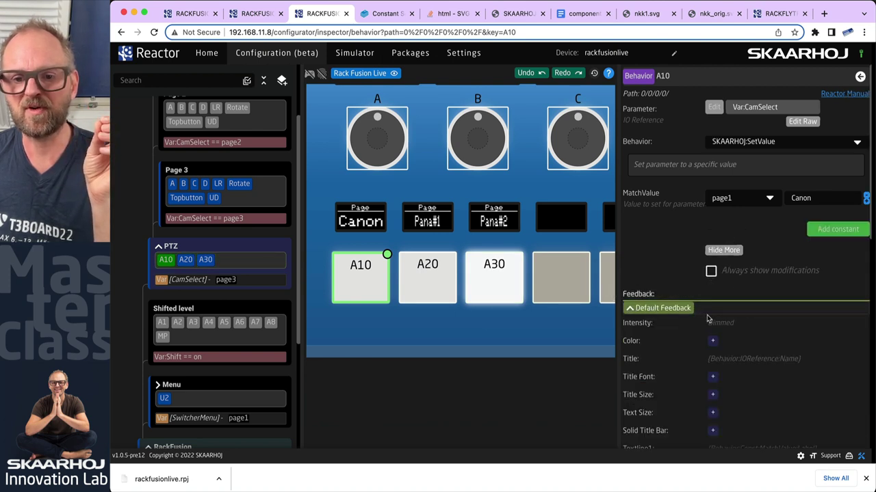
pyautogui.scroll(-4, 708, 319)
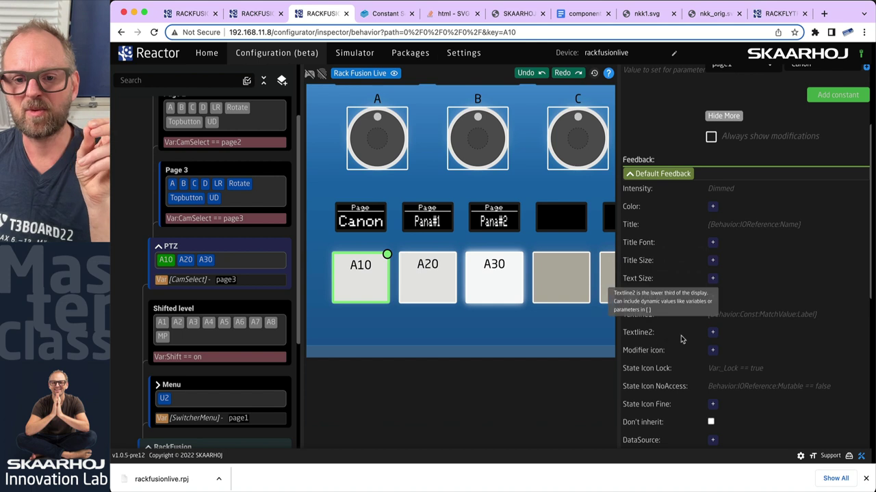
pyautogui.scroll(-3, 681, 340)
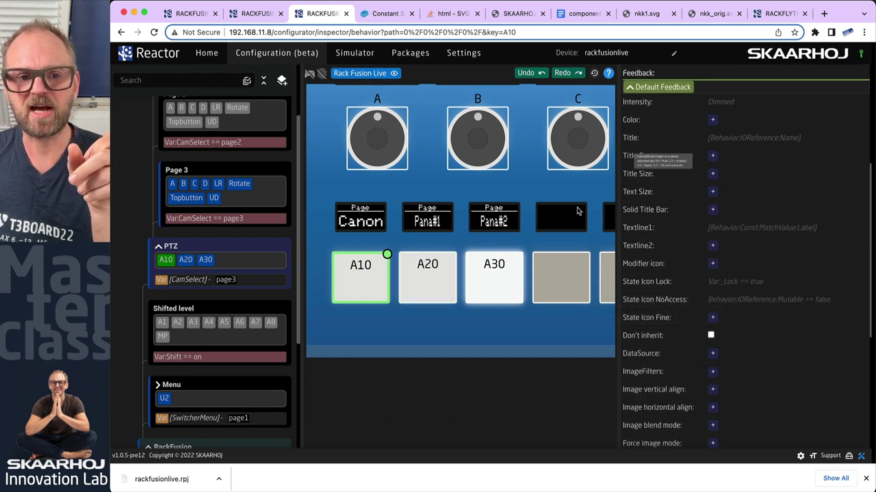
pyautogui.click(713, 194)
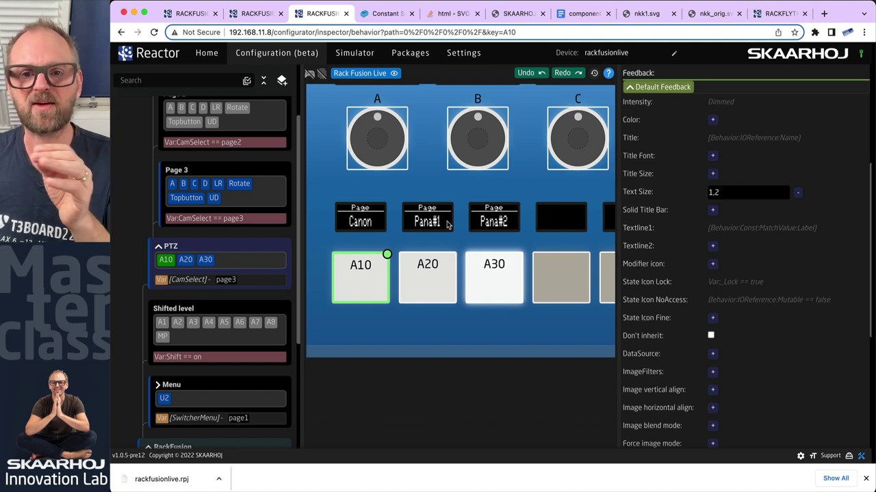
pyautogui.click(640, 88)
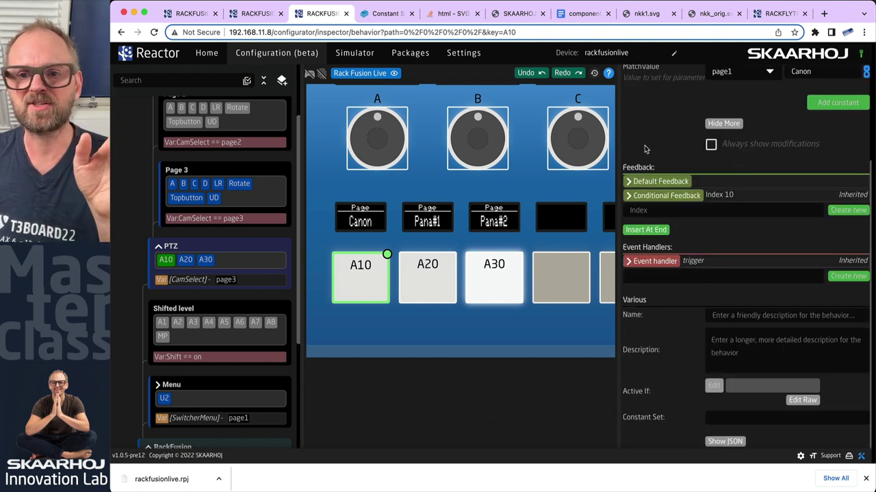
pyautogui.scroll(3, 645, 150)
# Simulate the A10, A20 and A30 buttons to test switching between camera pages, finishing on page1.
pyautogui.click(418, 277)
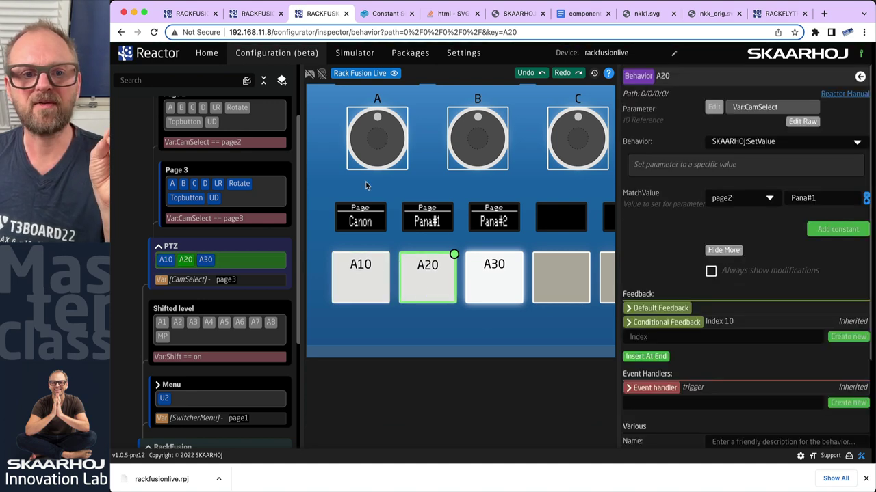
pyautogui.click(309, 73)
pyautogui.click(357, 282)
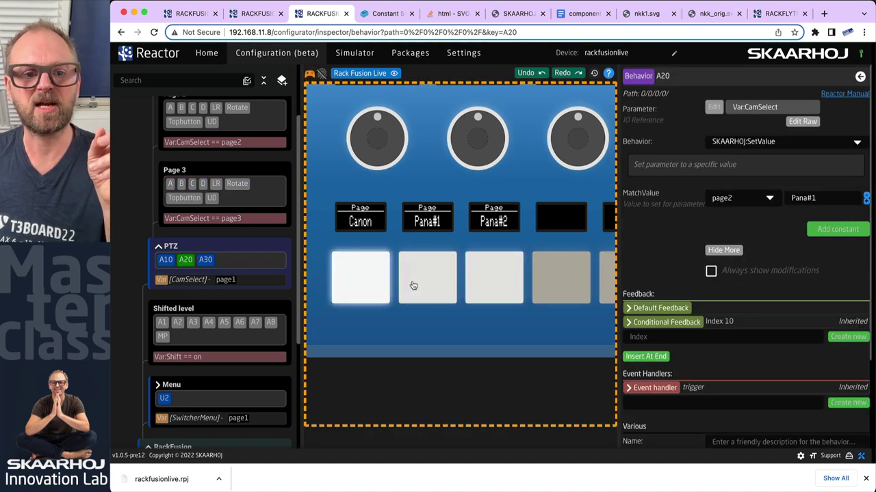
pyautogui.click(413, 285)
pyautogui.click(485, 288)
pyautogui.scroll(3, 180, 285)
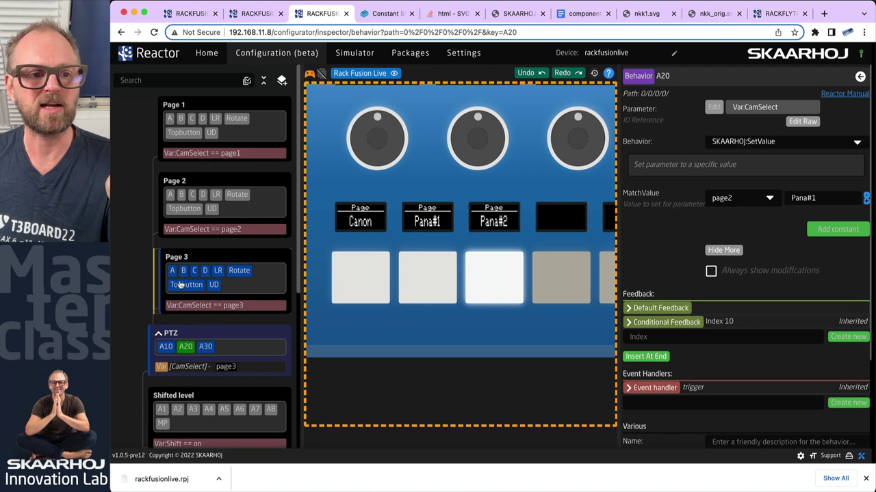
pyautogui.click(431, 292)
pyautogui.click(358, 284)
pyautogui.click(421, 284)
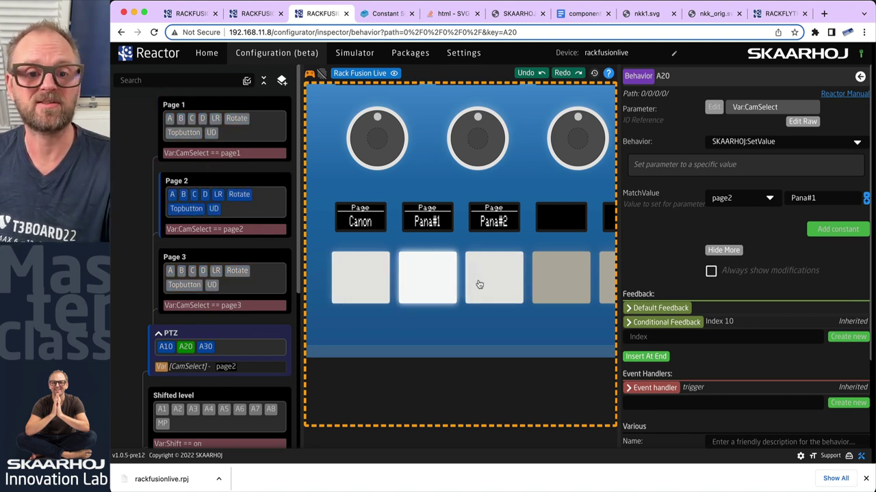
pyautogui.click(479, 284)
pyautogui.click(416, 289)
pyautogui.click(348, 290)
pyautogui.scroll(1, 368, 270)
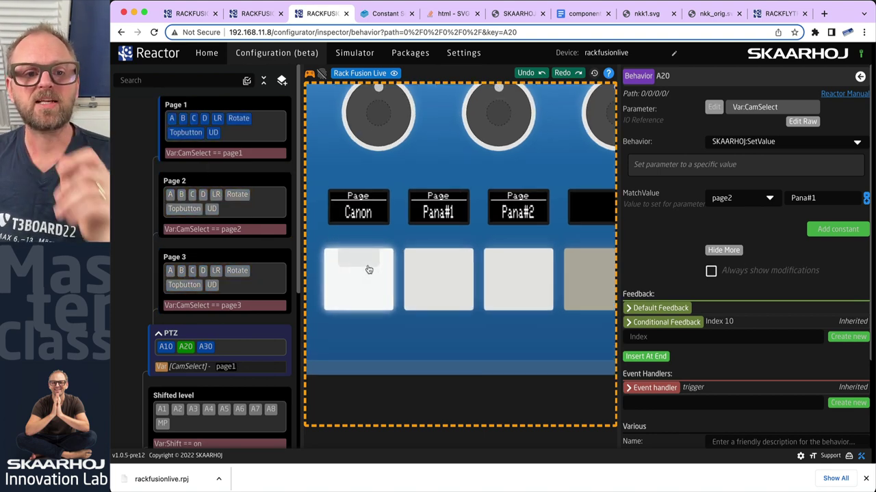
# Assign the Canon CR-N500's Pan Speed parameter to the joystick's LR axis on the Page 1 layer.
pyautogui.scroll(-3, 368, 270)
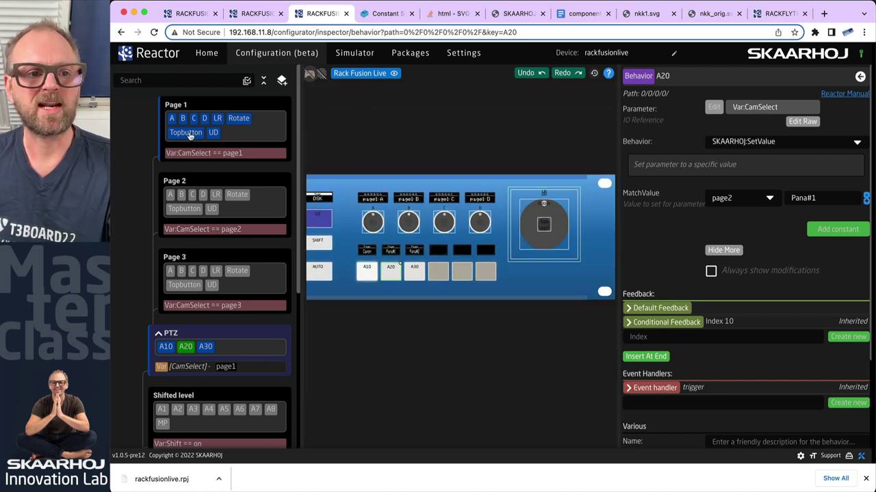
pyautogui.click(523, 190)
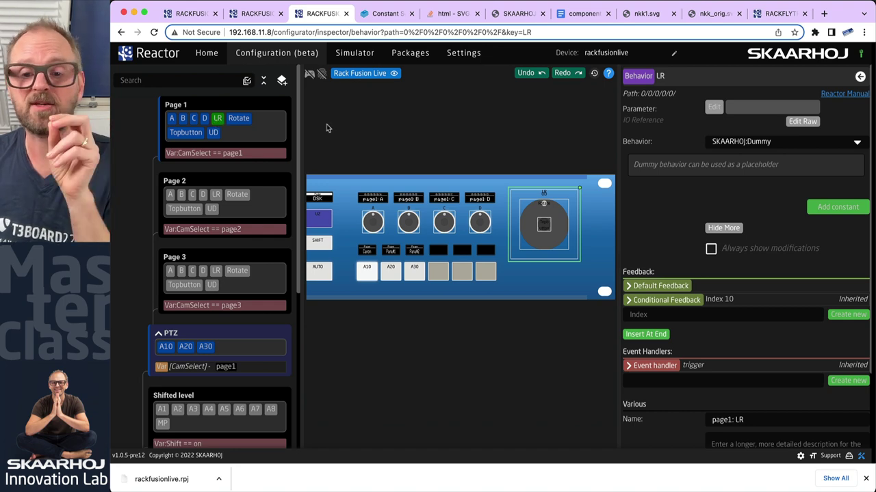
pyautogui.click(720, 110)
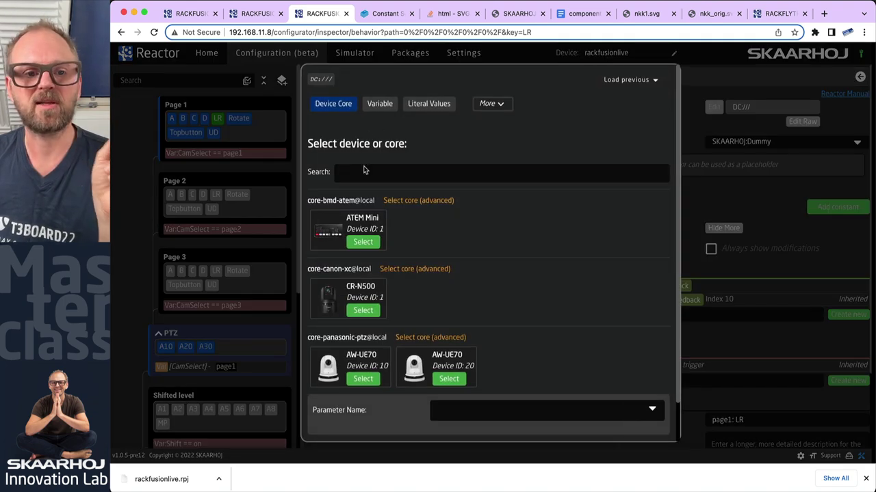
pyautogui.click(364, 311)
pyautogui.write('pan')
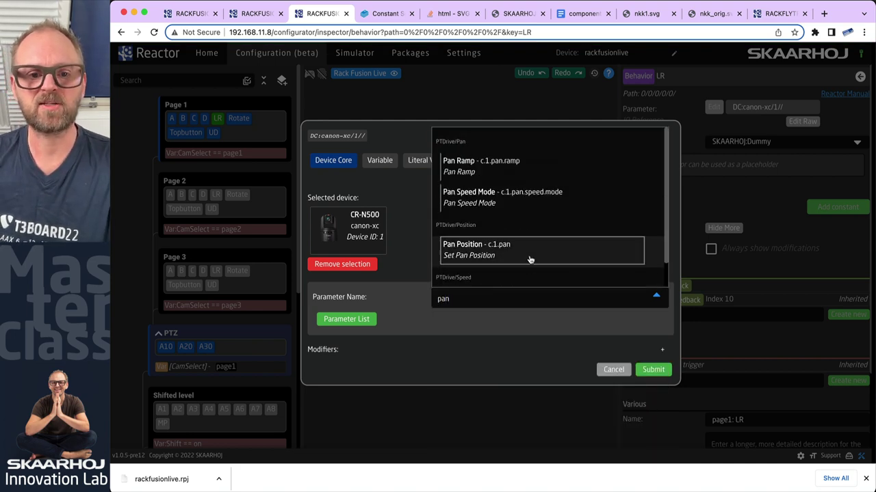
pyautogui.scroll(-1, 528, 259)
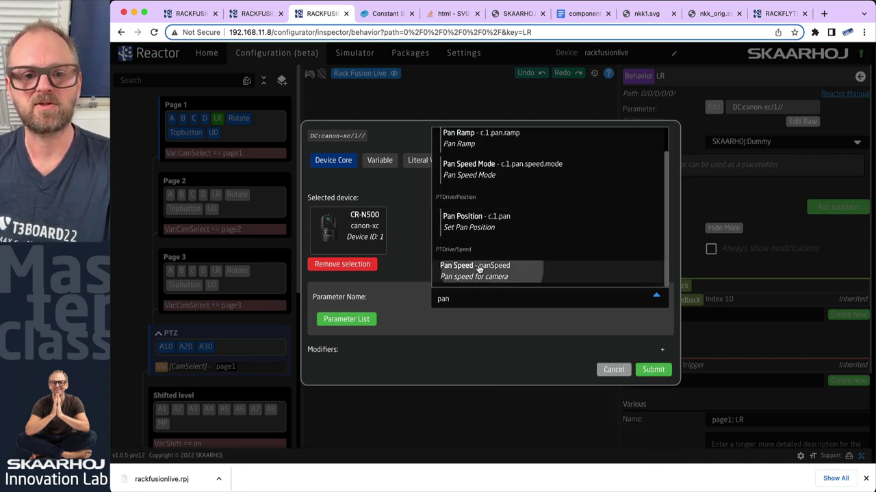
pyautogui.click(504, 267)
pyautogui.click(652, 369)
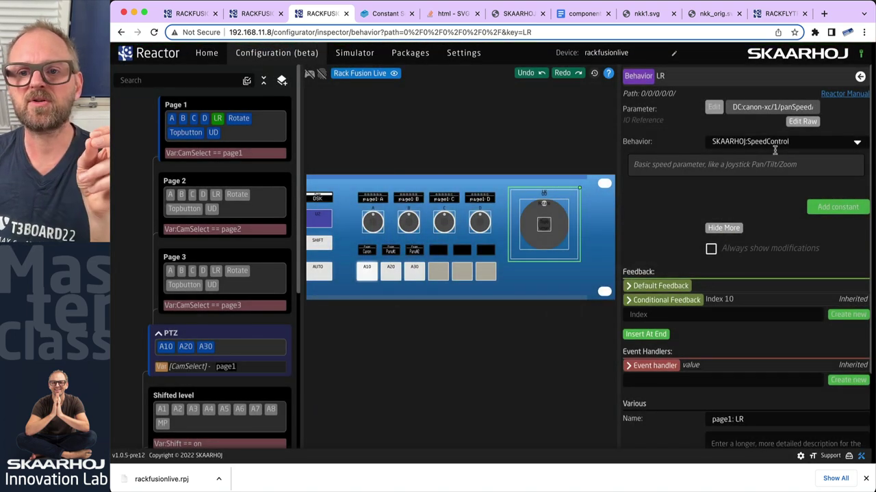
# Assign the Canon CR-N500's Tilt Speed parameter to the joystick's UD axis on the Page 1 layer.
pyautogui.click(565, 197)
pyautogui.doubleClick(597, 192)
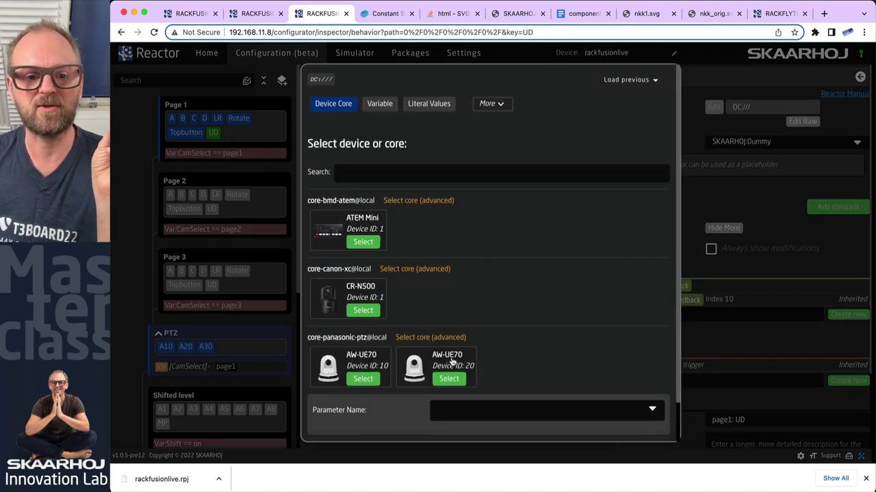
pyautogui.click(367, 311)
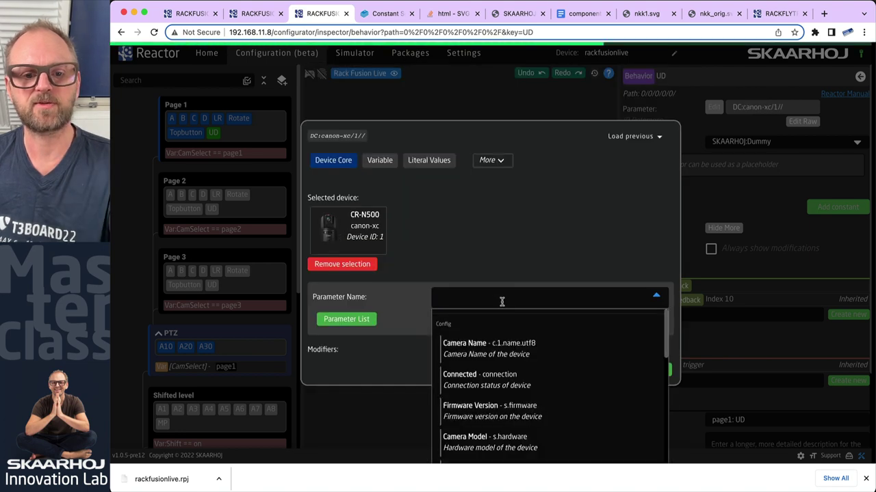
pyautogui.write('tilt')
pyautogui.scroll(-1, 505, 264)
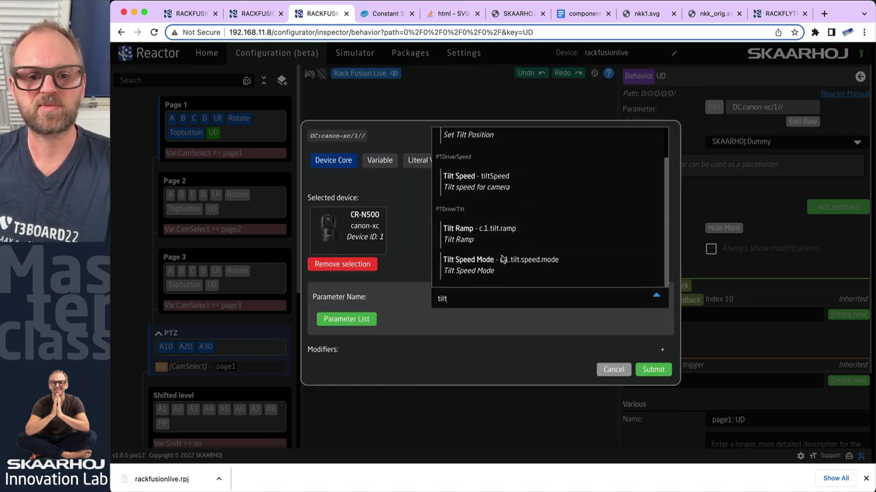
pyautogui.click(463, 182)
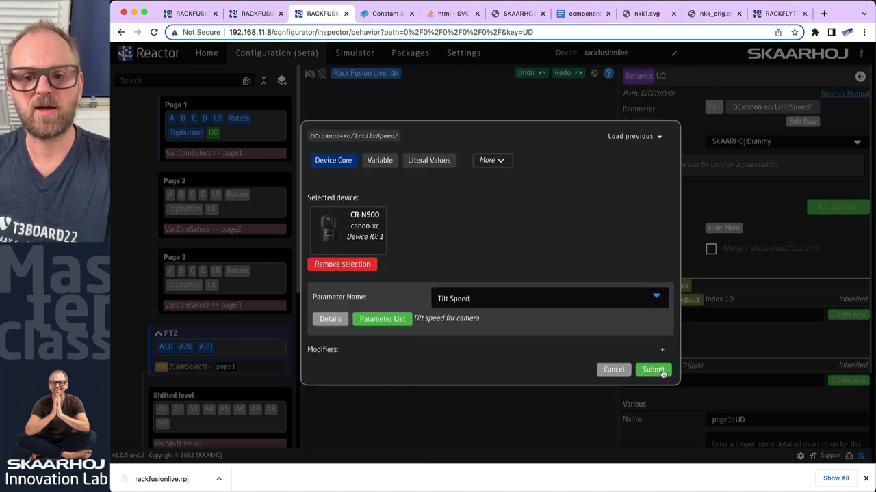
pyautogui.click(653, 369)
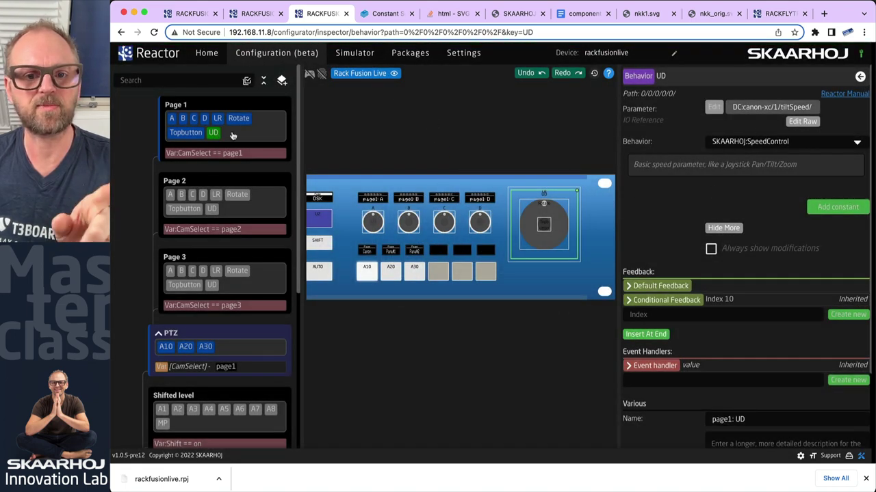
# Assign the Canon CR-N500's Zoom Speed parameter to the joystick's Rotate axis on the Page 1 layer.
pyautogui.click(538, 206)
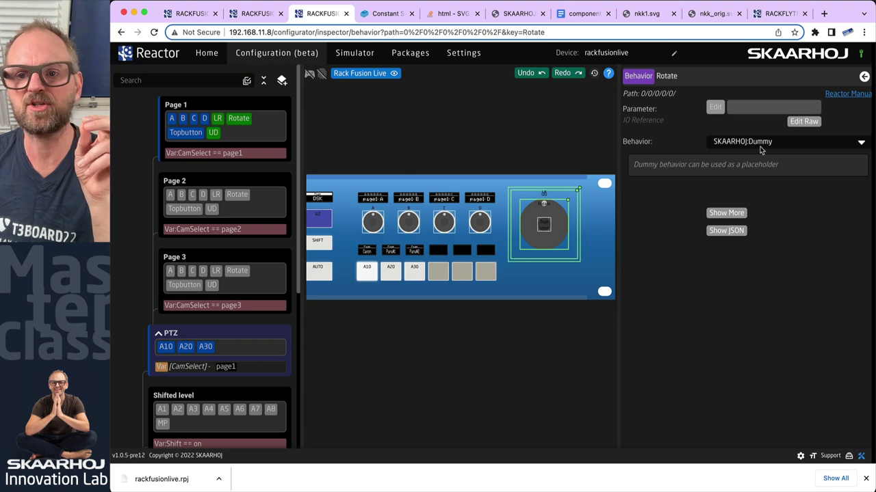
pyautogui.click(715, 106)
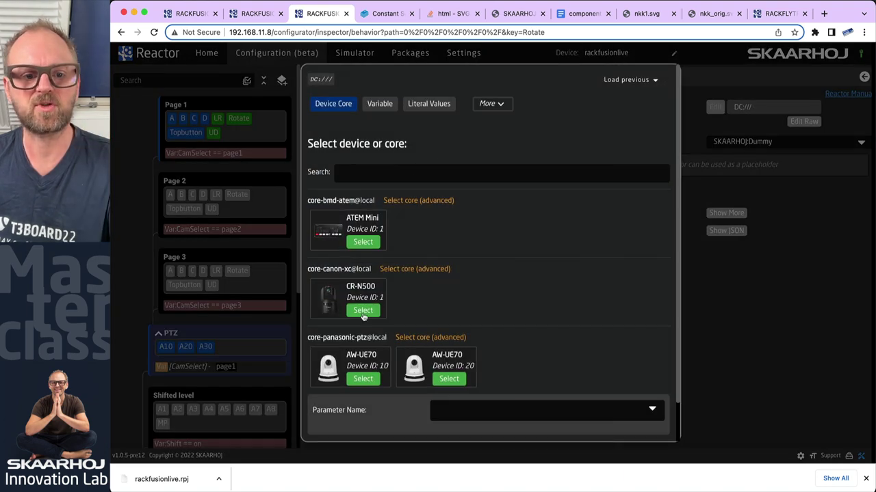
pyautogui.click(362, 311)
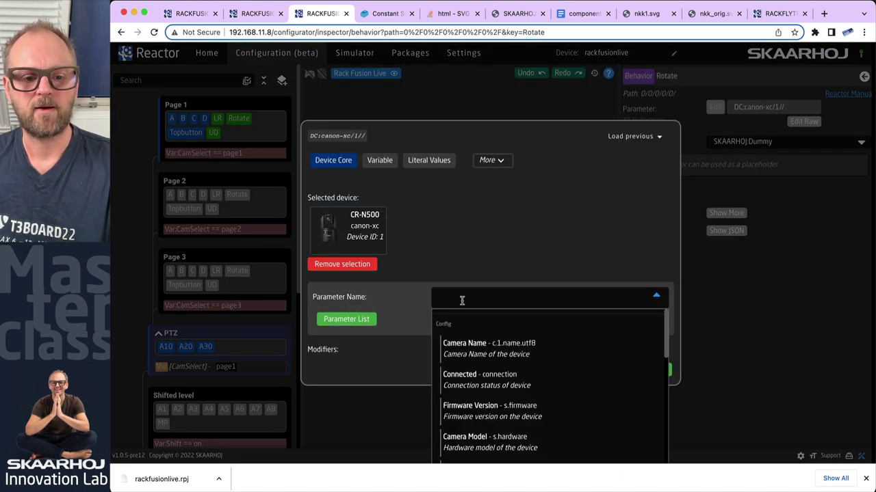
pyautogui.write('zoom')
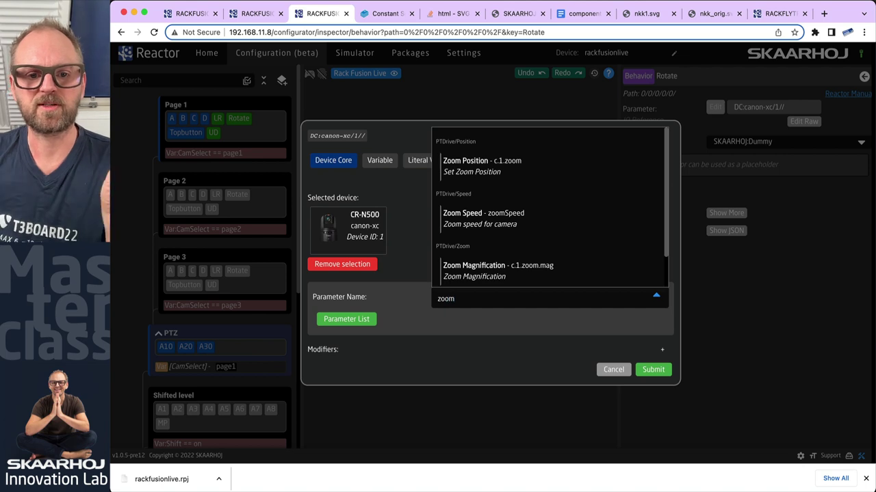
pyautogui.click(479, 220)
pyautogui.click(667, 370)
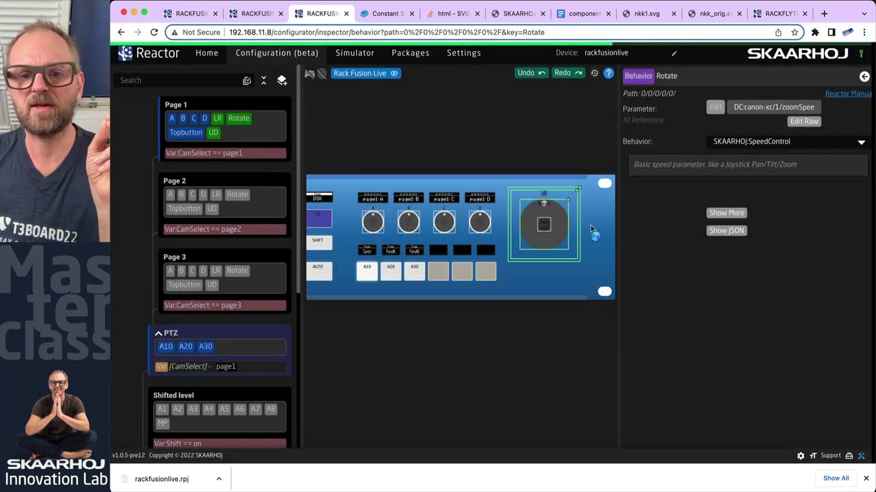
# Assign the Canon CR-N500's Preset Recall parameter with preset 1 to the joystick's Topbutton on the Page 1 layer.
pyautogui.click(545, 227)
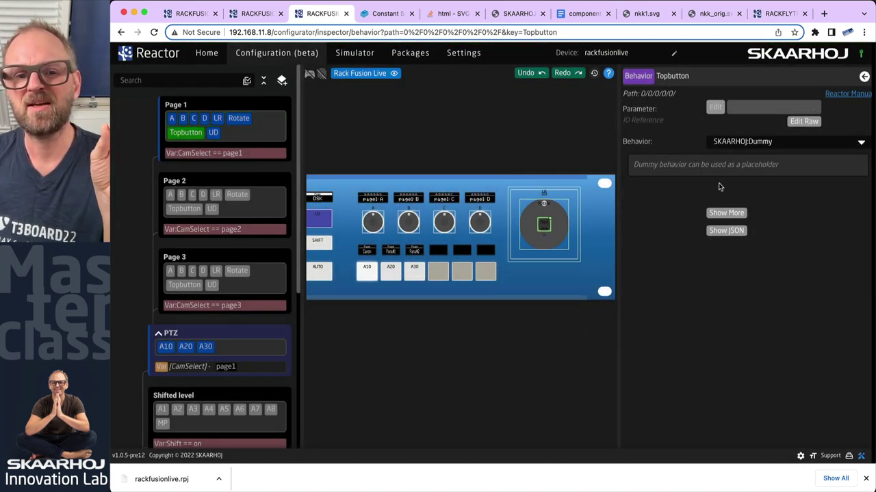
pyautogui.click(715, 108)
pyautogui.click(364, 311)
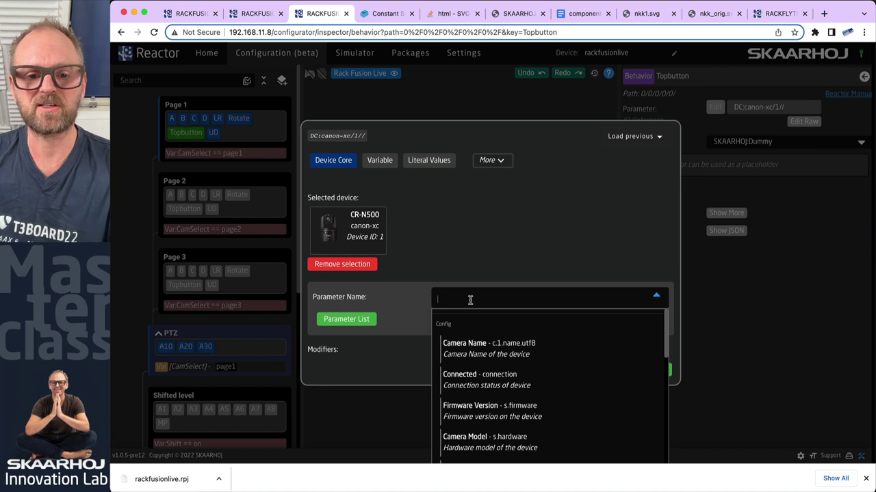
pyautogui.write('preset ')
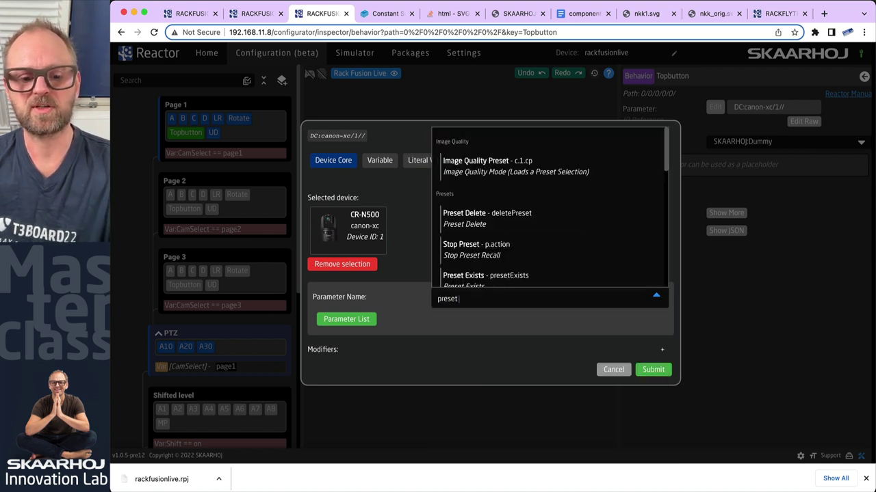
pyautogui.write('reca')
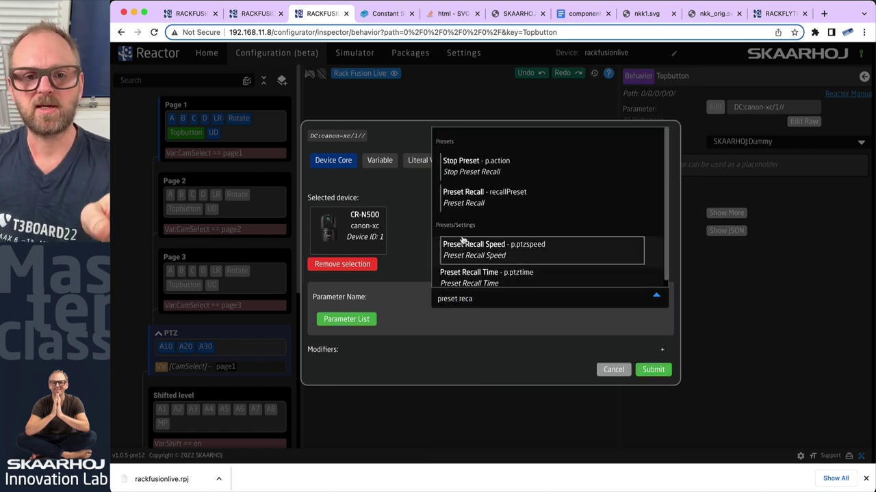
pyautogui.click(457, 197)
pyautogui.click(564, 316)
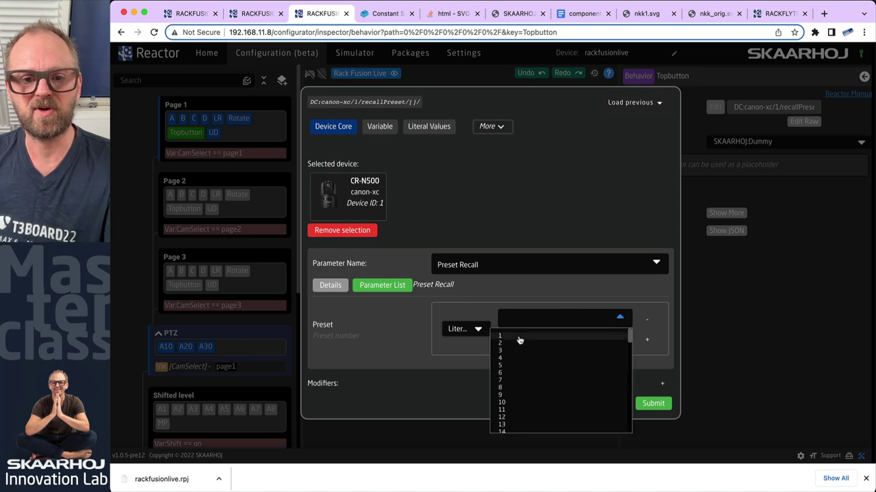
pyautogui.click(518, 338)
pyautogui.click(653, 404)
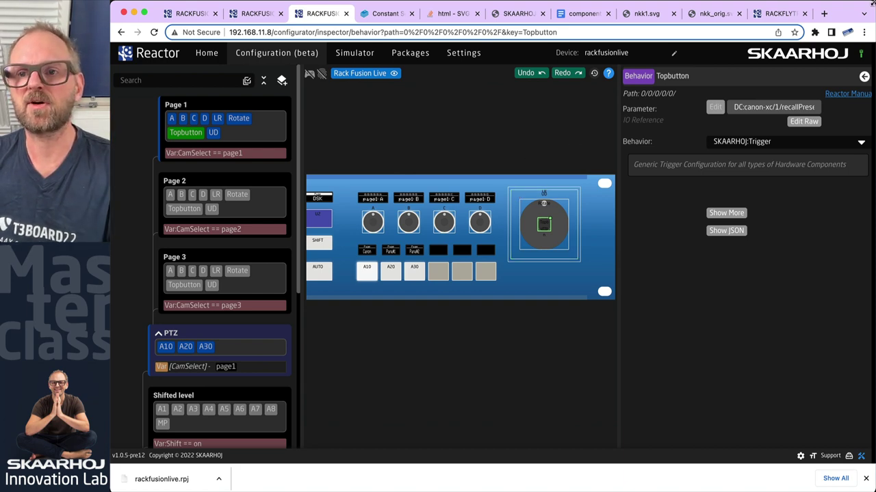
# Simulate moving the joystick beside the Canon camera's live view to test pan, tilt and zoom, restoring the full-width configuration window at the end.
pyautogui.moveTo(875, 5); pyautogui.dragTo(494, 5)
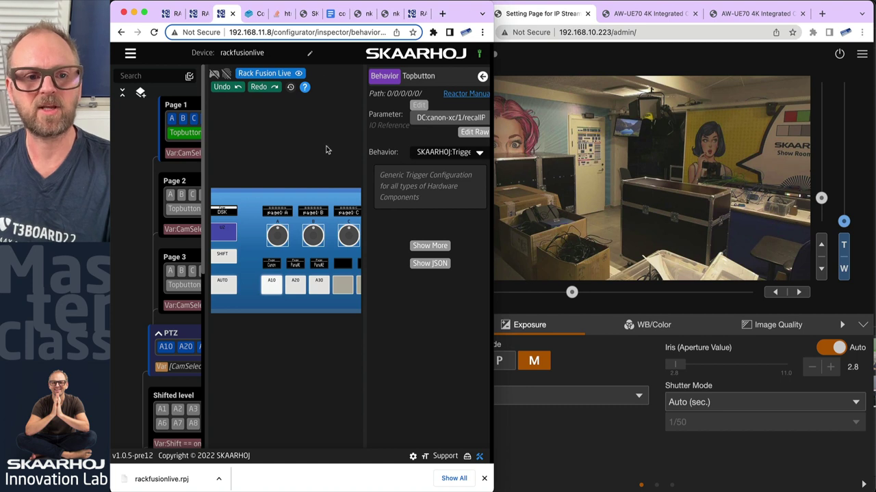
pyautogui.scroll(5, 326, 150)
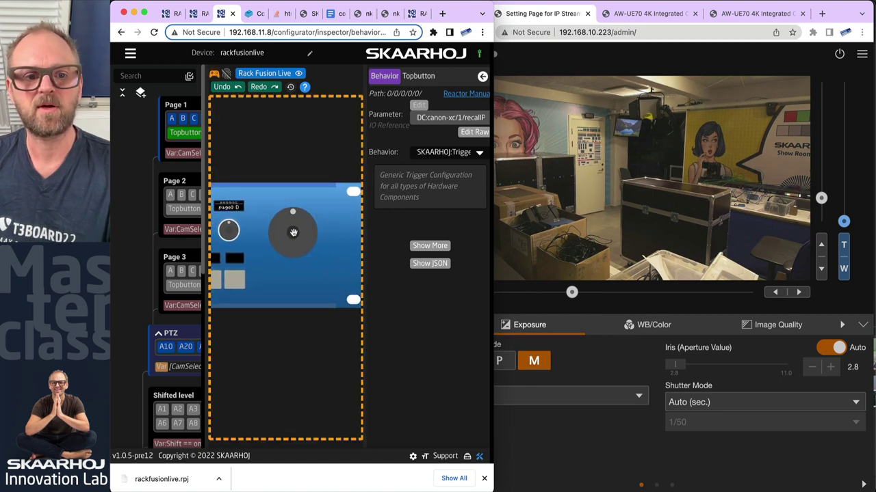
pyautogui.moveTo(293, 233); pyautogui.dragTo(263, 224)
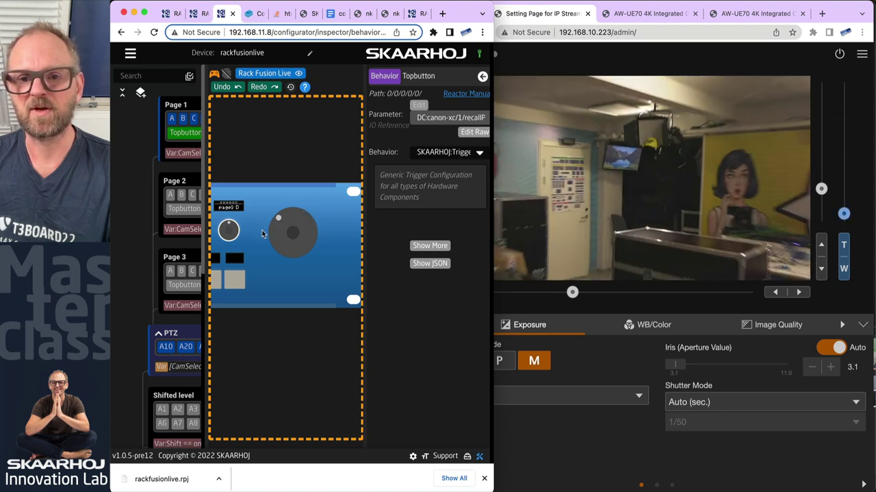
pyautogui.moveTo(298, 231); pyautogui.dragTo(293, 233)
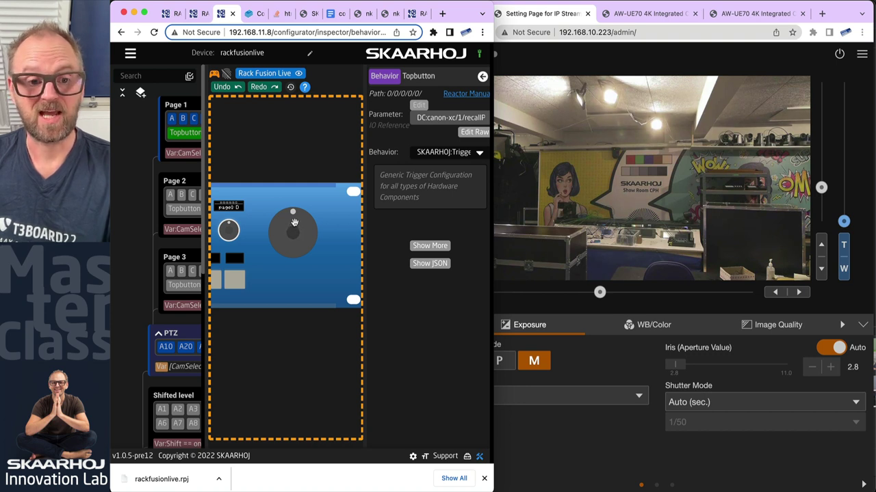
pyautogui.scroll(2, 294, 223)
pyautogui.scroll(-5, 295, 221)
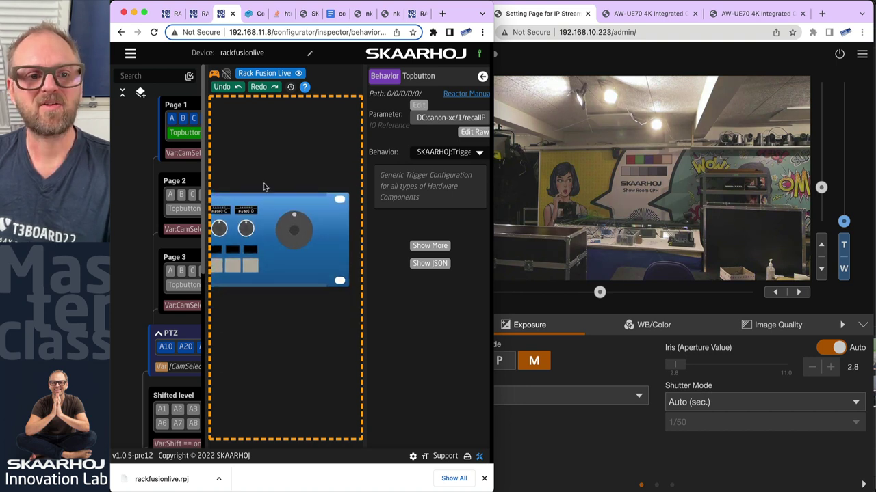
pyautogui.hscroll(-3, 267, 191)
pyautogui.scroll(1, 281, 228)
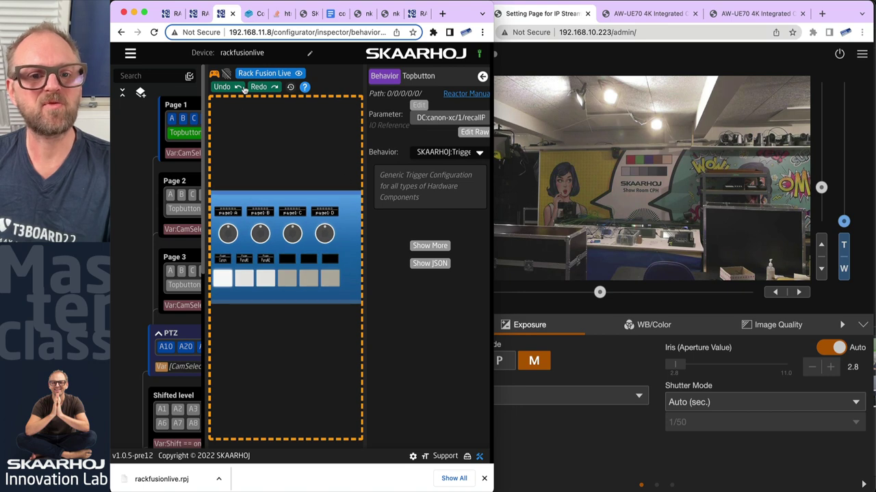
pyautogui.hotkey('ctrl', 'alt', 'Return')
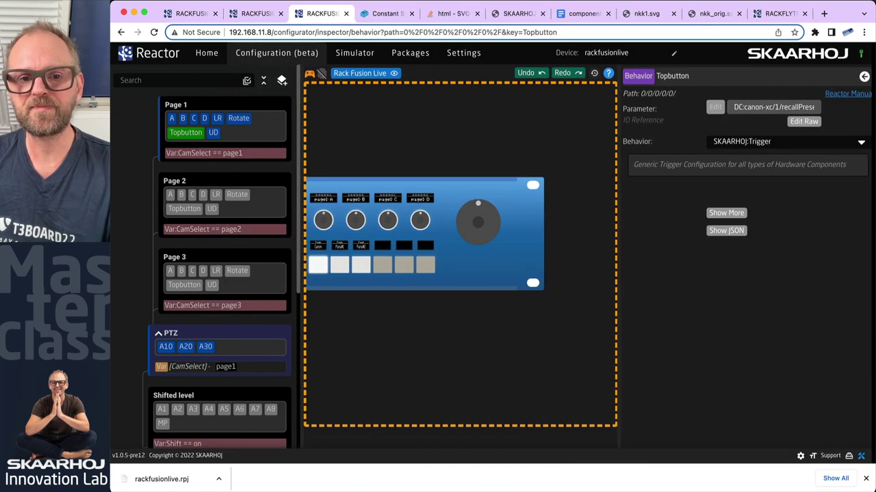
# Assign the Canon CR-N500's White Balance Mode parameter to encoder A on the Page 1 layer and simulate turning it to Wb A.
pyautogui.scroll(2, 322, 238)
pyautogui.moveTo(335, 218); pyautogui.dragTo(390, 226)
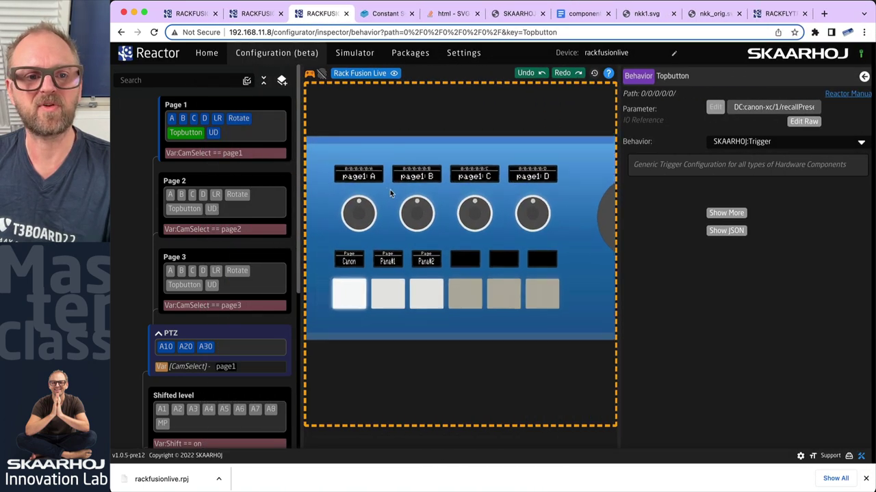
pyautogui.click(170, 118)
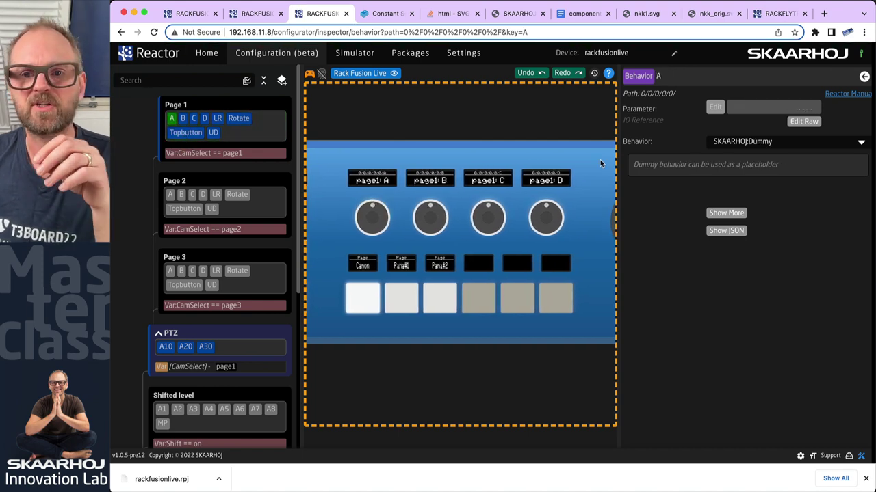
pyautogui.click(639, 109)
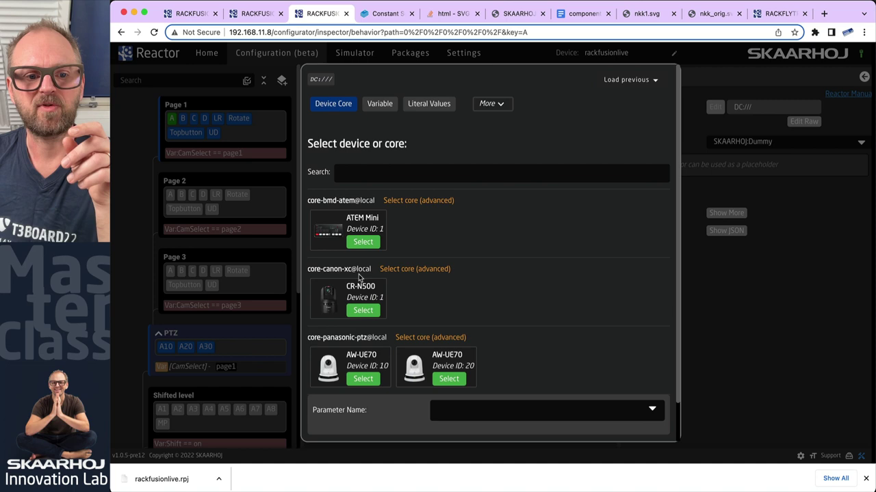
pyautogui.click(363, 309)
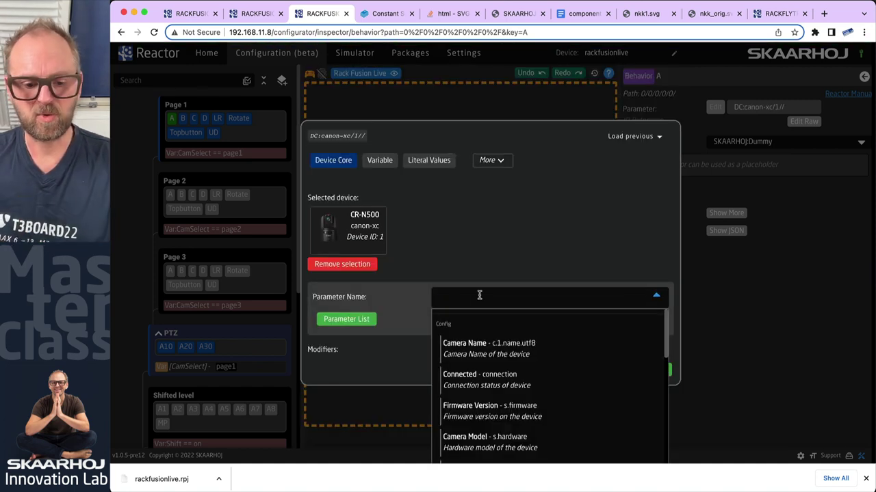
pyautogui.write('white')
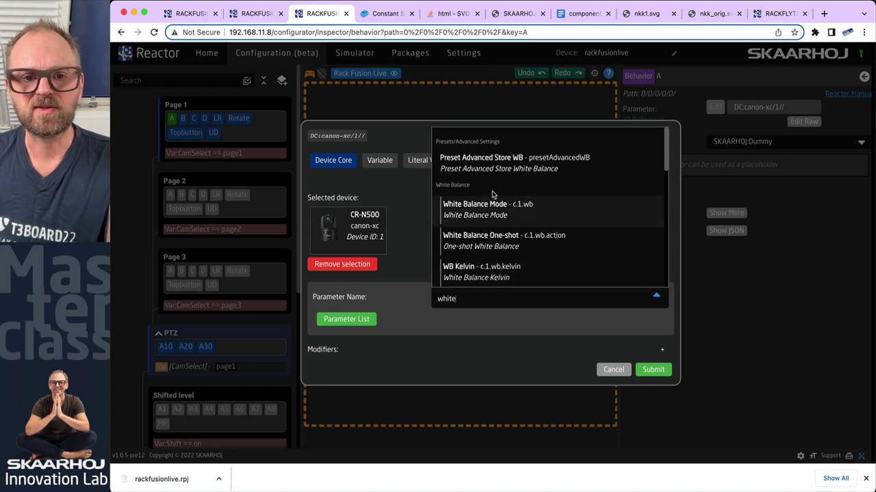
pyautogui.click(481, 213)
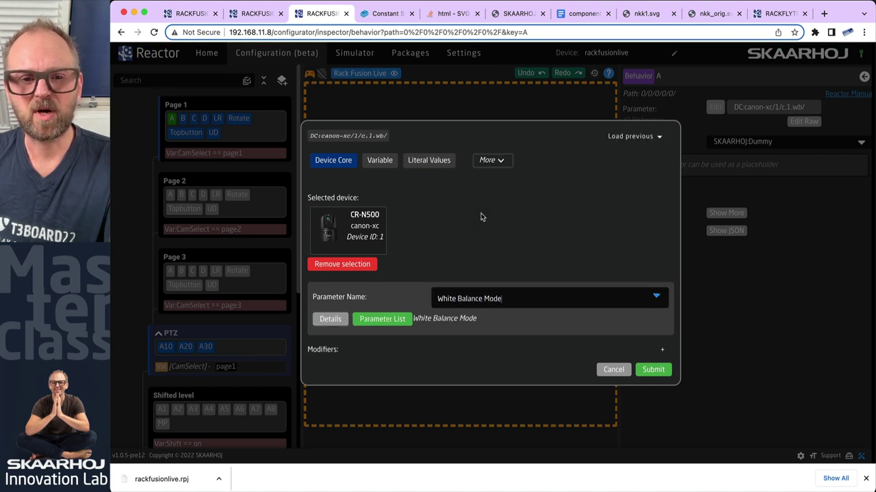
pyautogui.click(653, 369)
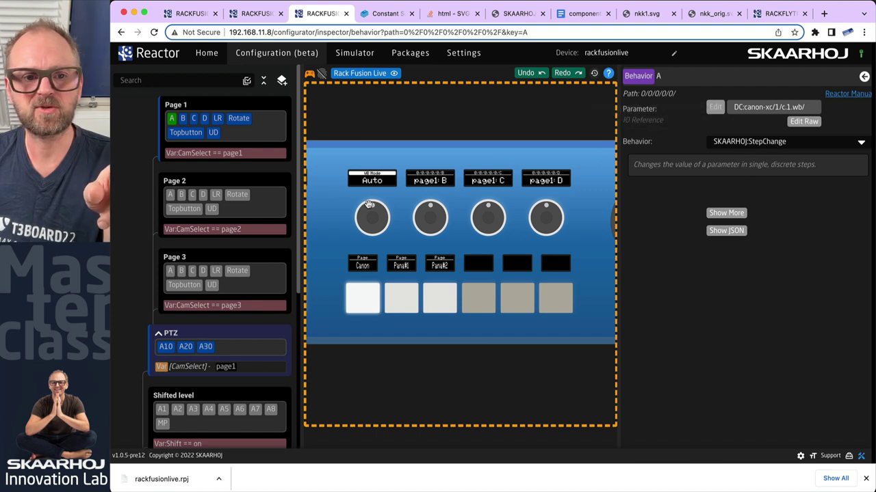
pyautogui.moveTo(369, 204)
pyautogui.mouseDown()
pyautogui.moveTo(383, 214)
pyautogui.moveTo(356, 216)
pyautogui.moveTo(370, 205)
pyautogui.mouseUp()
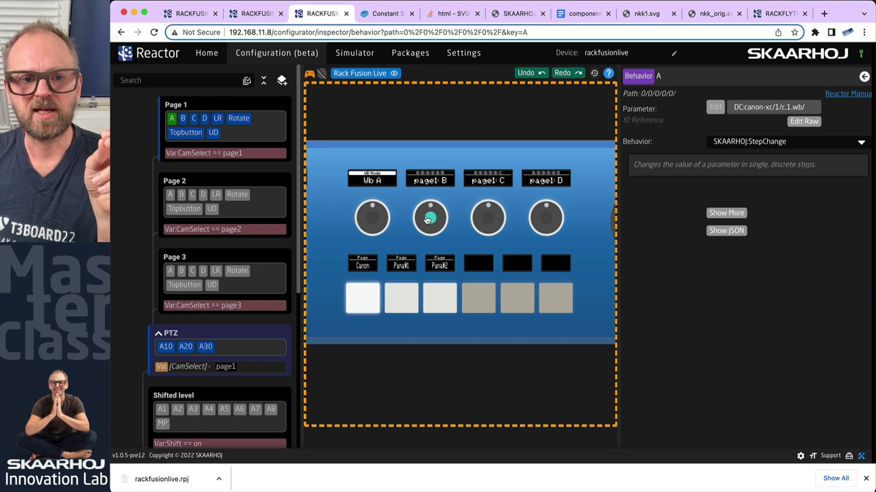
# Assign the Canon CR-N500's WB Kelvin parameter to encoder B on the Page 1 layer.
pyautogui.click(310, 73)
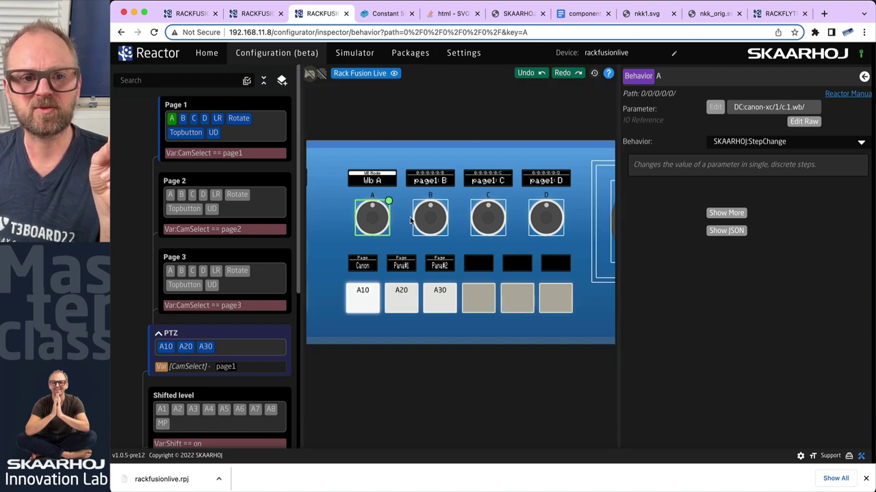
pyautogui.click(438, 225)
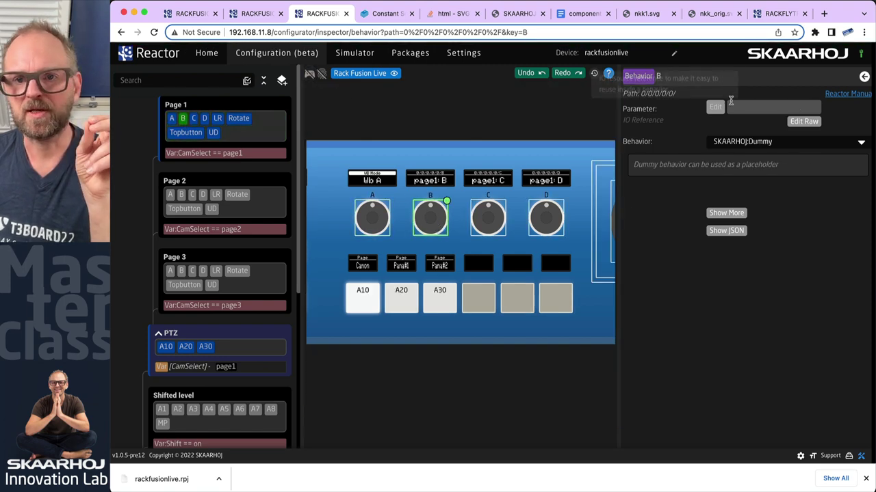
pyautogui.click(715, 108)
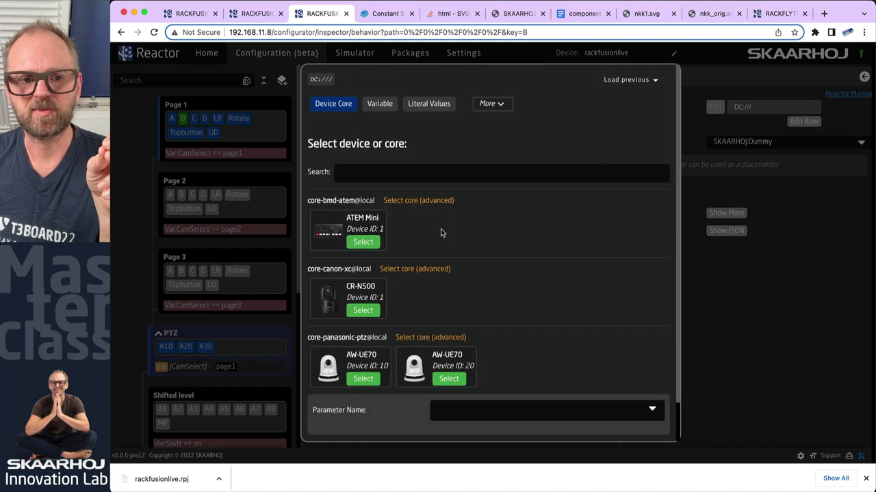
pyautogui.click(363, 311)
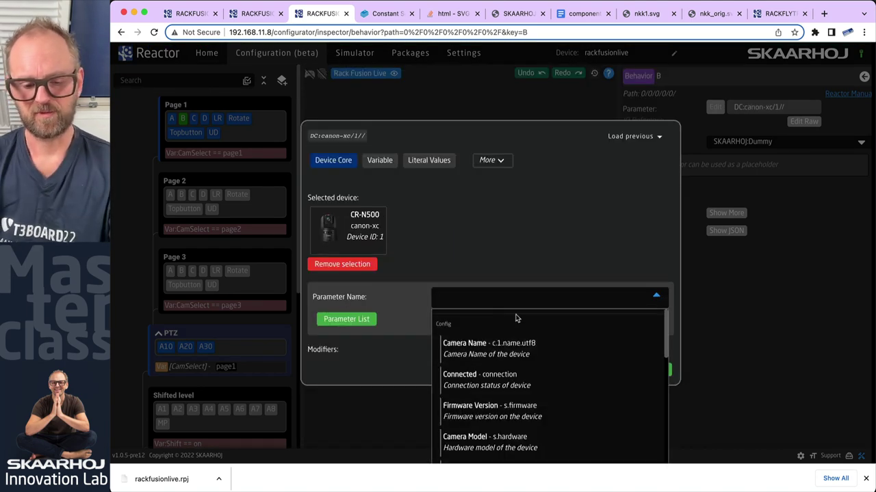
pyautogui.write('white')
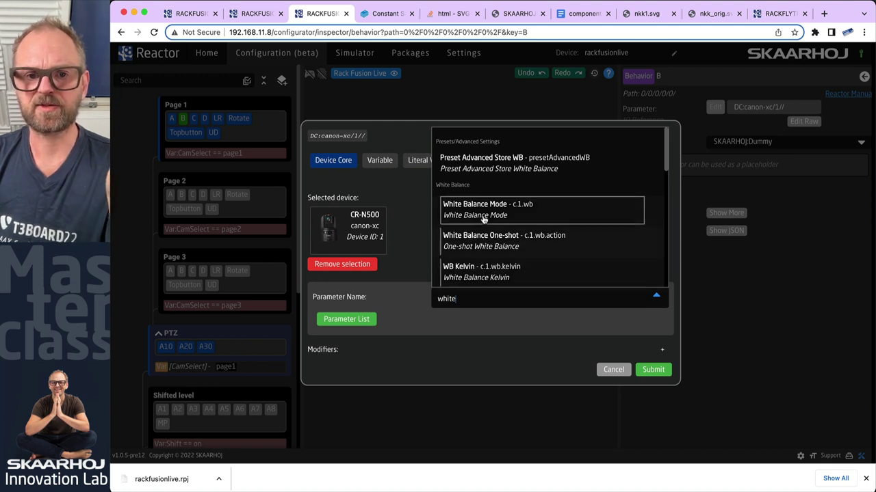
pyautogui.click(469, 269)
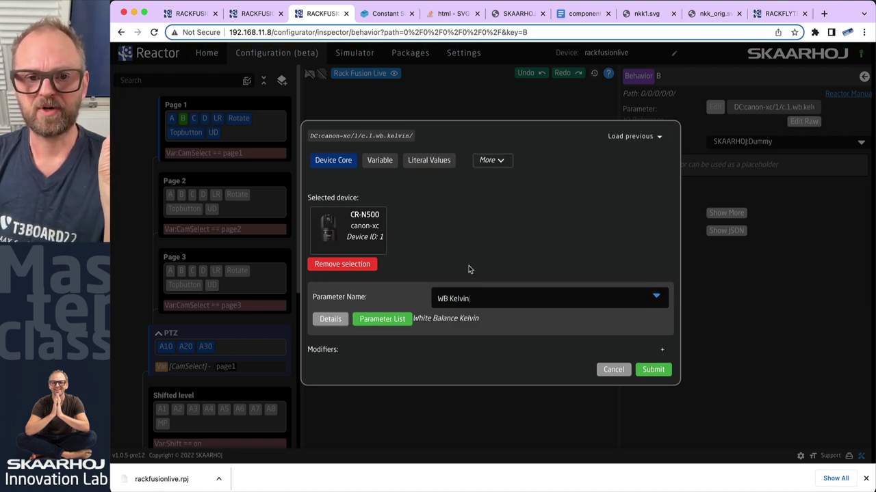
pyautogui.click(652, 373)
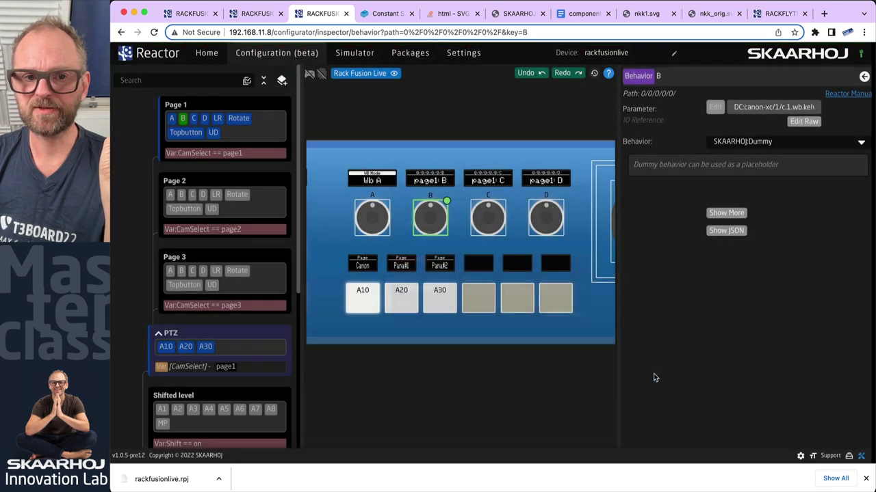
# Simulate turning encoder A to the Kelvin white balance mode and try encoder B for the colour temperature.
pyautogui.click(484, 216)
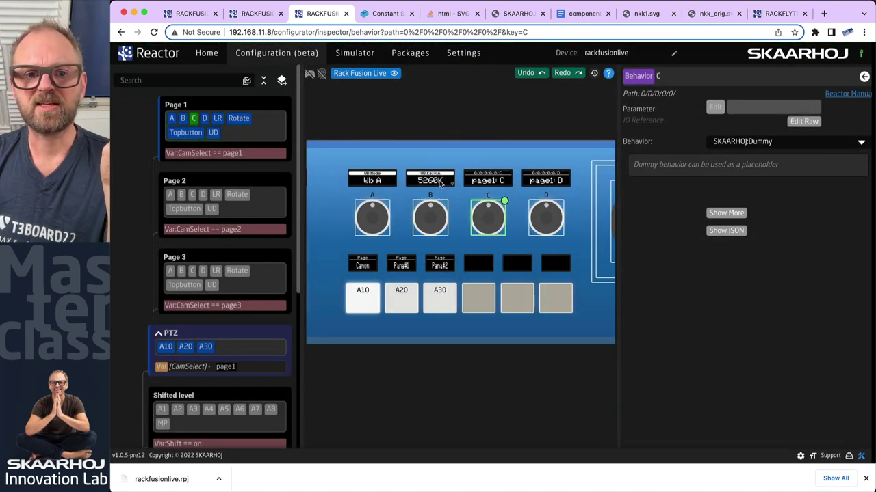
pyautogui.scroll(5, 393, 186)
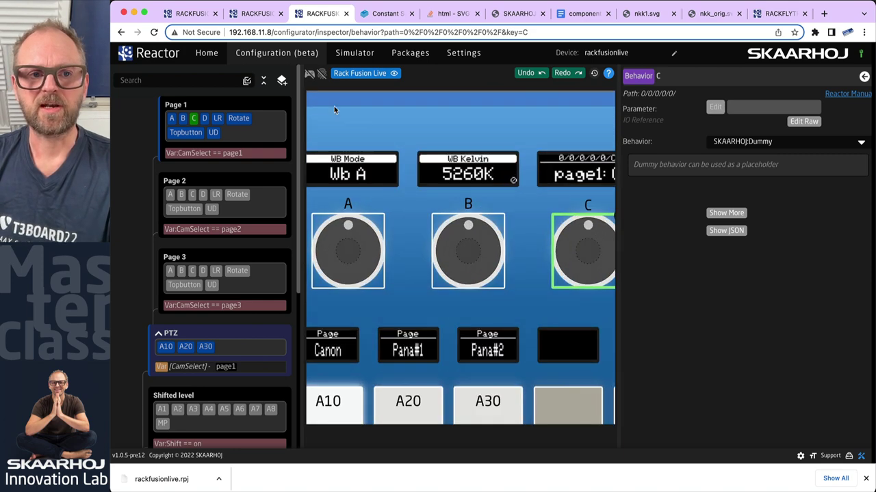
pyautogui.press('shift')
pyautogui.moveTo(349, 226); pyautogui.dragTo(362, 272)
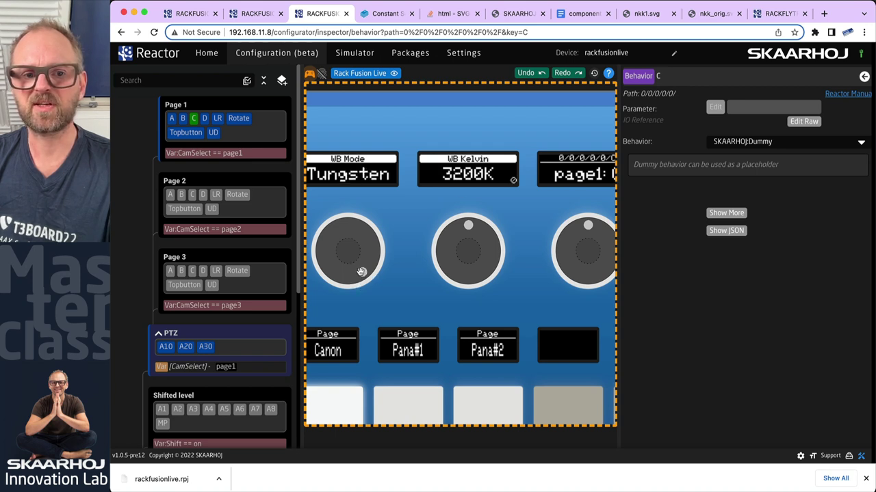
pyautogui.moveTo(362, 271)
pyautogui.mouseDown()
pyautogui.moveTo(371, 257)
pyautogui.moveTo(362, 233)
pyautogui.moveTo(336, 229)
pyautogui.moveTo(360, 229)
pyautogui.moveTo(375, 249)
pyautogui.moveTo(368, 272)
pyautogui.mouseUp()
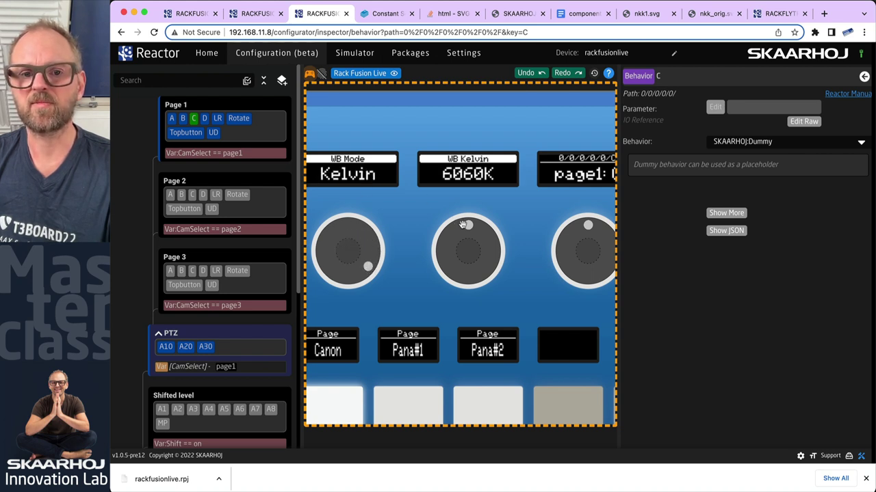
pyautogui.moveTo(463, 224)
pyautogui.mouseDown()
pyautogui.moveTo(492, 242)
pyautogui.moveTo(465, 227)
pyautogui.mouseUp()
# Arrange the configuration window beside the Canon camera's WB/Color settings and simulate turning encoder A to Wb B.
pyautogui.hotkey('ctrl', 'Up')
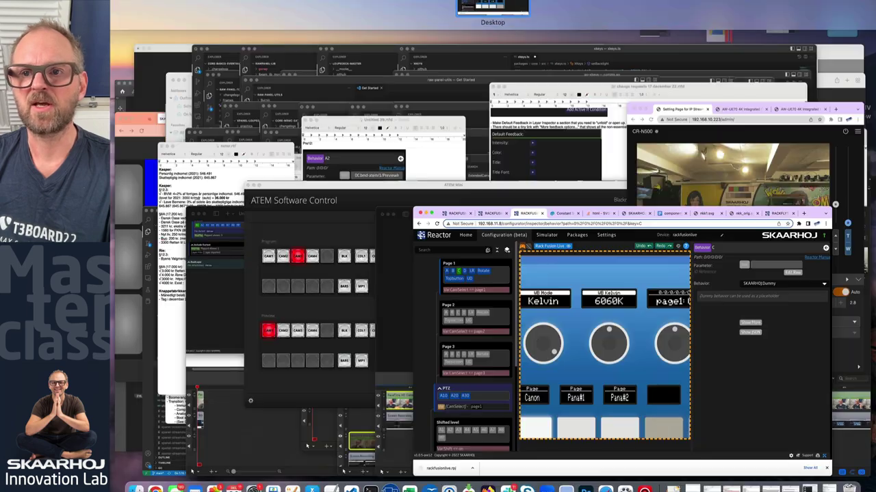
pyautogui.press('Escape')
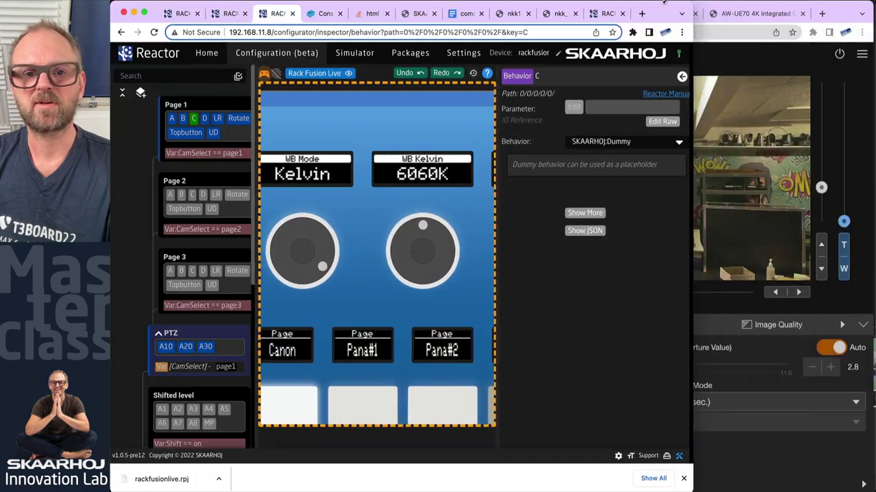
pyautogui.moveTo(692, 274); pyautogui.dragTo(518, 274)
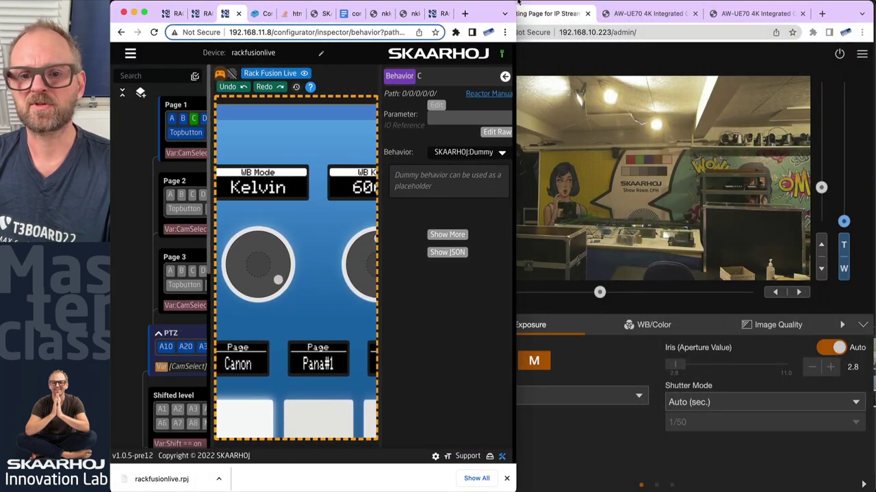
pyautogui.click(647, 326)
pyautogui.click(644, 328)
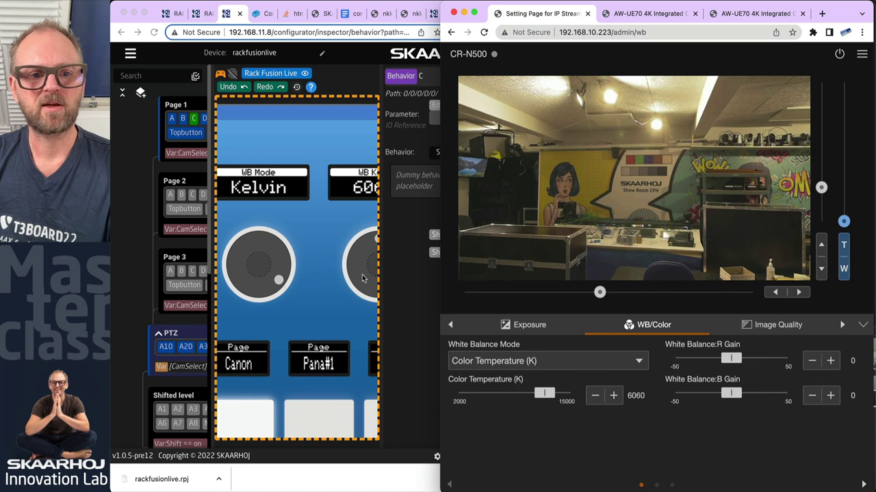
pyautogui.click(273, 287)
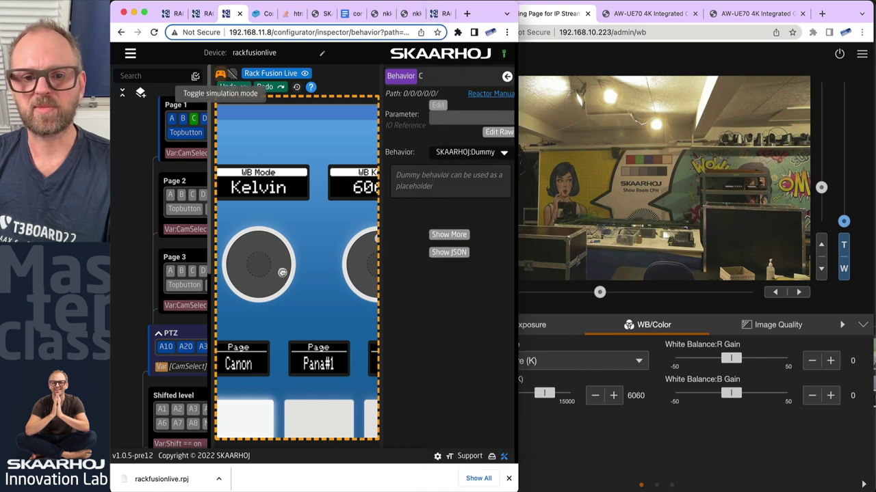
pyautogui.moveTo(785, 15); pyautogui.dragTo(826, 15)
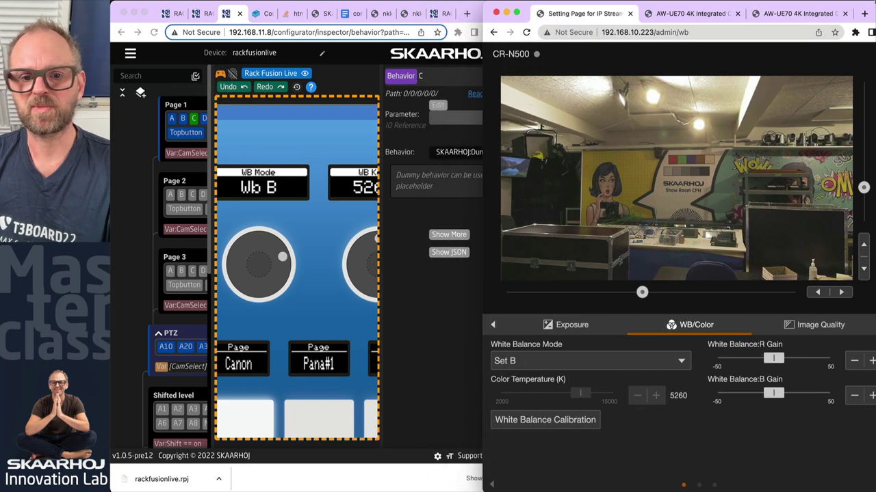
pyautogui.click(435, 485)
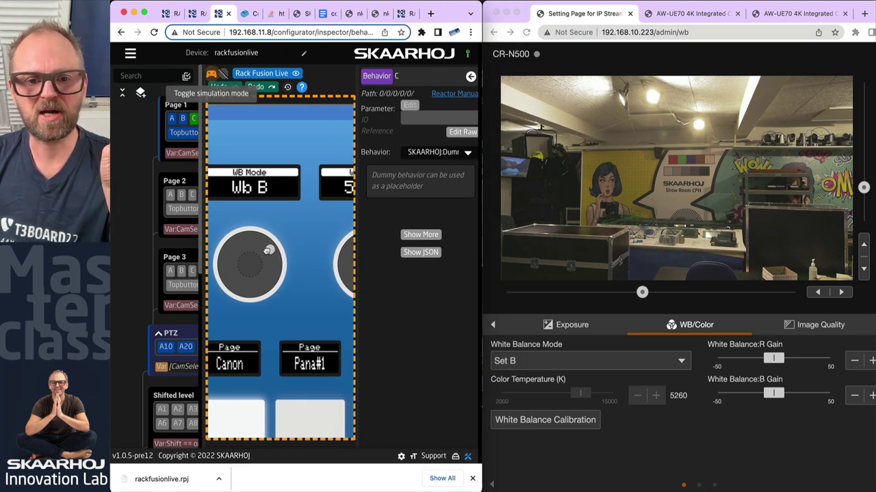
# Simulate turning encoder A to Kelvin and encoder B to 4000K, restoring the full-width configuration window at the end.
pyautogui.moveTo(268, 250); pyautogui.dragTo(238, 288)
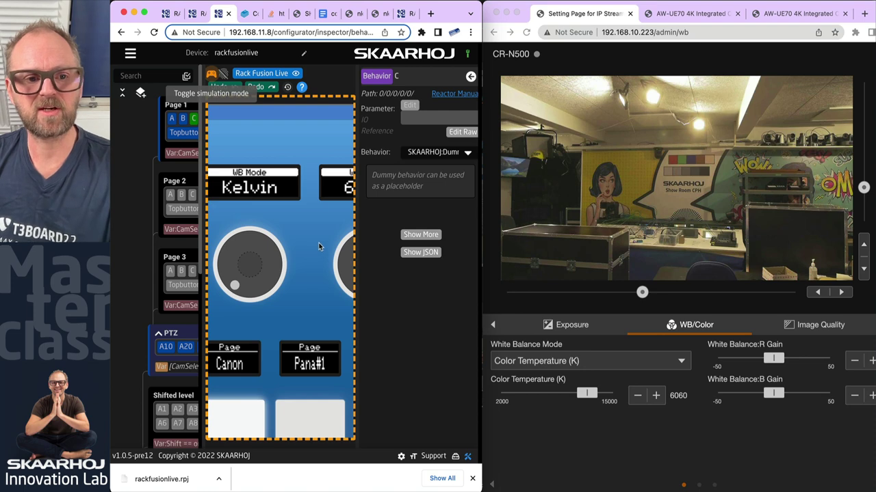
pyautogui.moveTo(319, 244)
pyautogui.mouseDown()
pyautogui.moveTo(265, 251)
pyautogui.moveTo(313, 249)
pyautogui.moveTo(319, 263)
pyautogui.moveTo(298, 244)
pyautogui.moveTo(272, 262)
pyautogui.moveTo(286, 292)
pyautogui.moveTo(310, 247)
pyautogui.moveTo(316, 285)
pyautogui.moveTo(308, 299)
pyautogui.moveTo(280, 255)
pyautogui.moveTo(319, 255)
pyautogui.moveTo(291, 244)
pyautogui.moveTo(286, 299)
pyautogui.moveTo(291, 246)
pyautogui.moveTo(303, 244)
pyautogui.mouseUp()
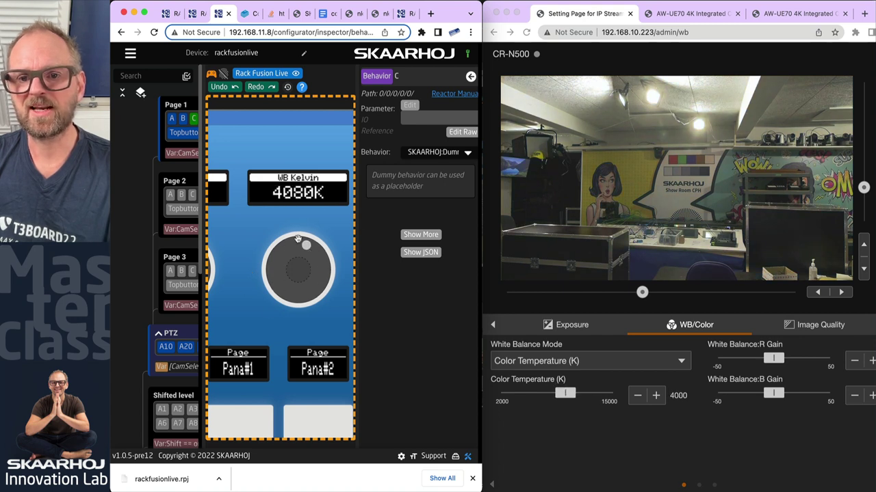
pyautogui.doubleClick(479, 5)
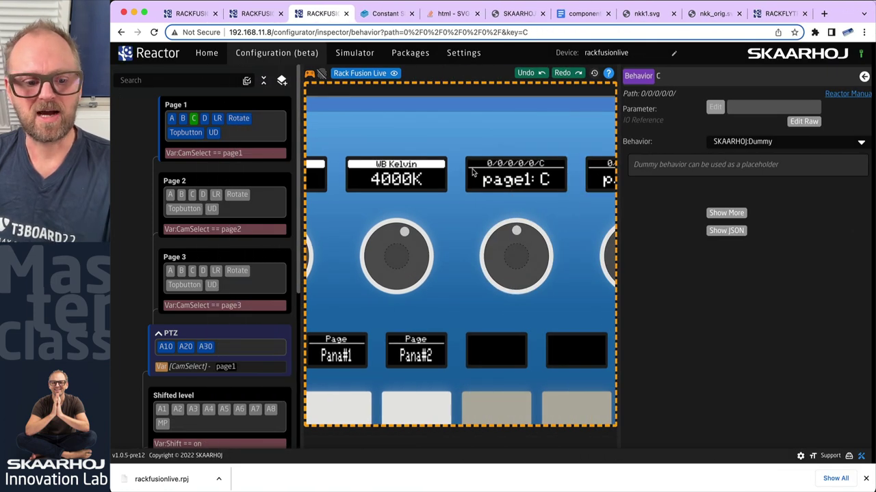
# Leave simulation mode and review the LR and UD joystick behaviors on the Page 1 layer.
pyautogui.scroll(-5, 471, 173)
pyautogui.scroll(2, 505, 189)
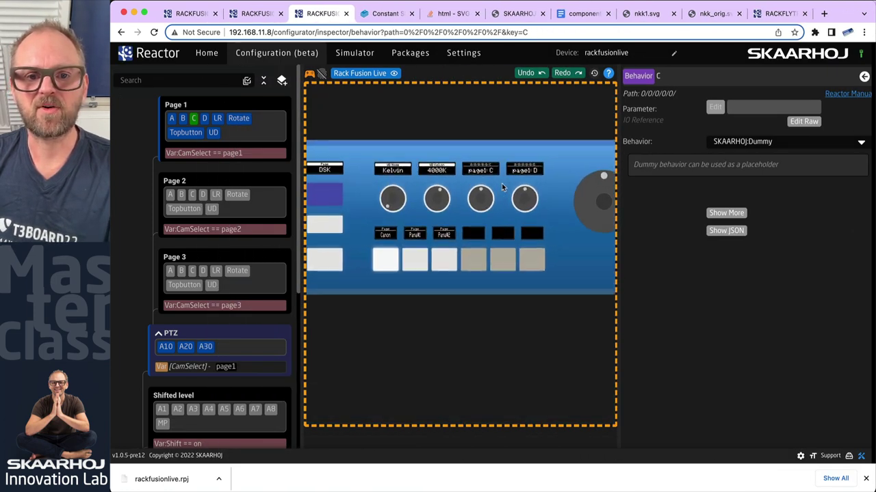
pyautogui.moveTo(489, 192); pyautogui.dragTo(520, 197)
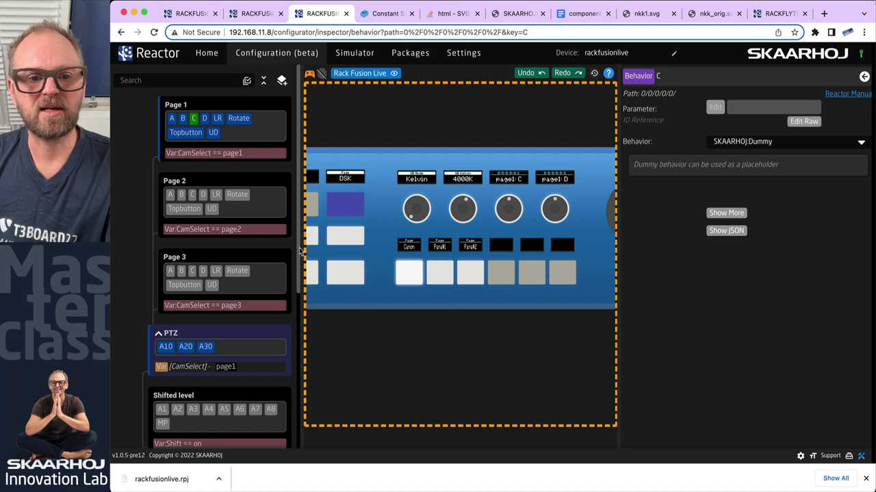
pyautogui.click(232, 184)
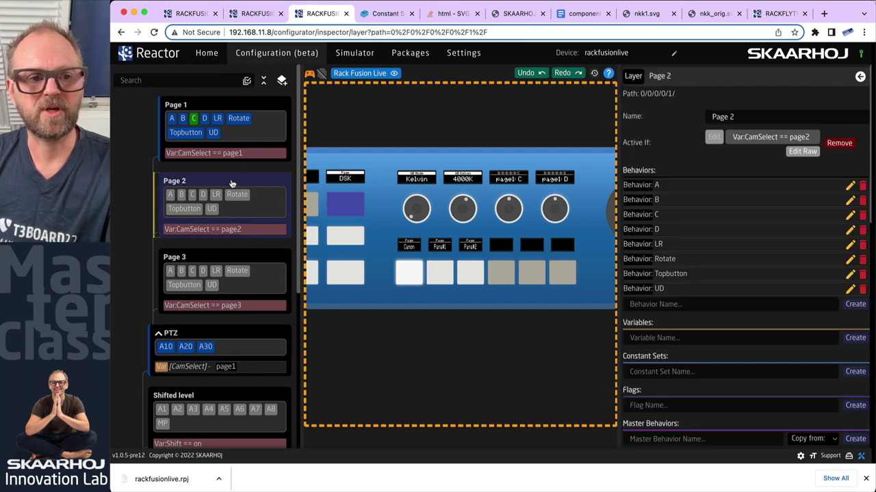
pyautogui.click(309, 74)
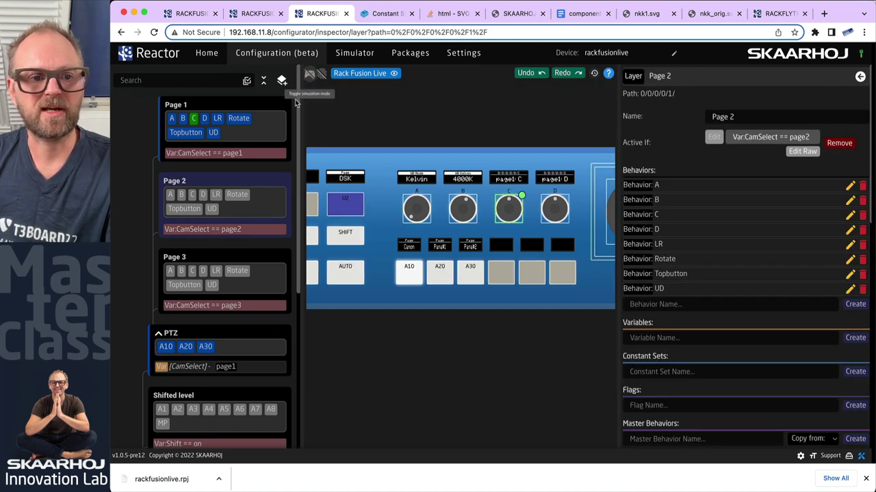
pyautogui.click(218, 195)
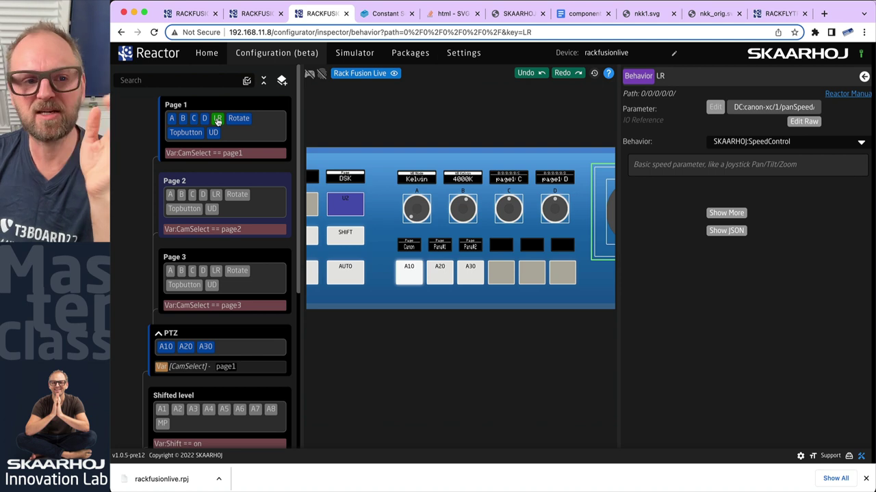
pyautogui.click(602, 179)
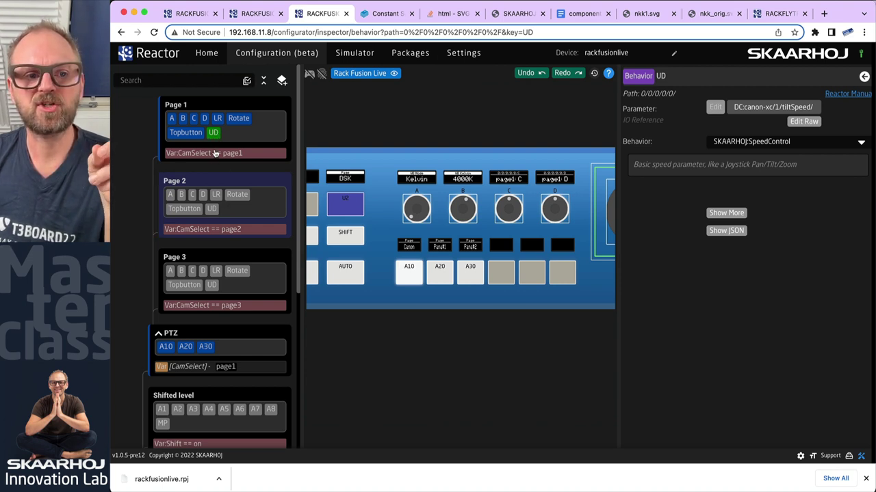
# Activate the Page 2 layer by simulating the Pana#1 camera button, and open that layer's joystick LR behavior.
pyautogui.click(213, 212)
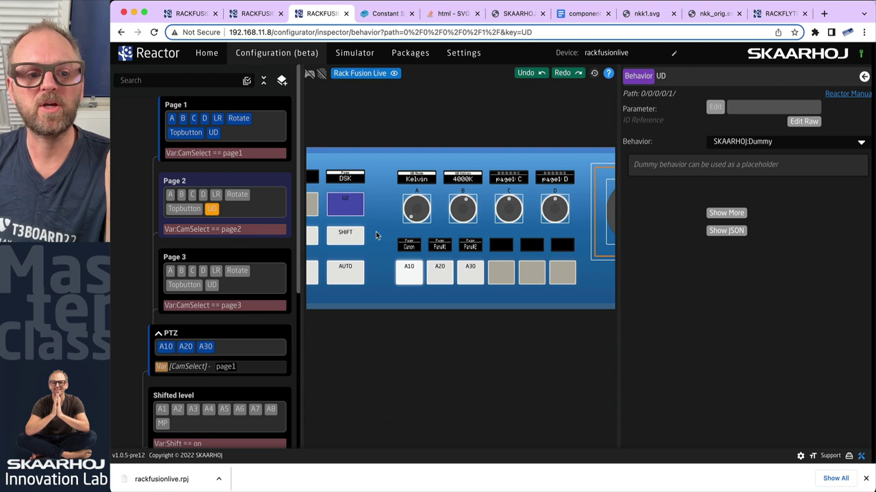
pyautogui.click(310, 74)
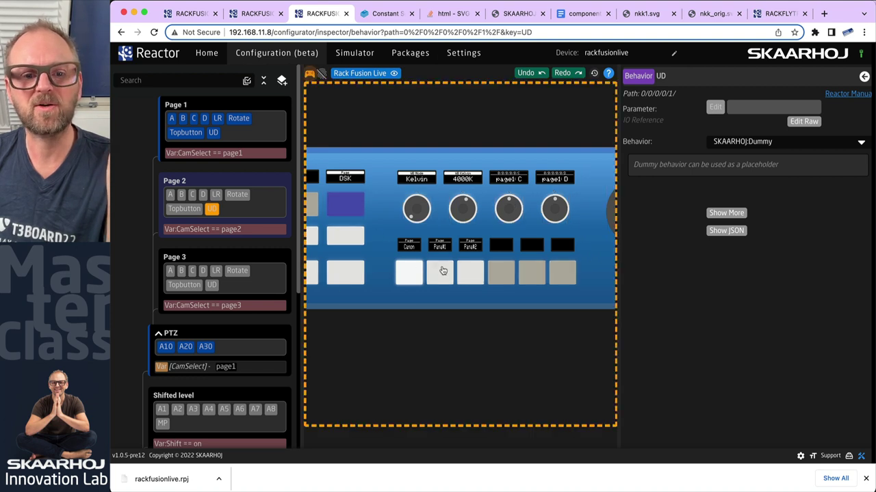
pyautogui.click(440, 272)
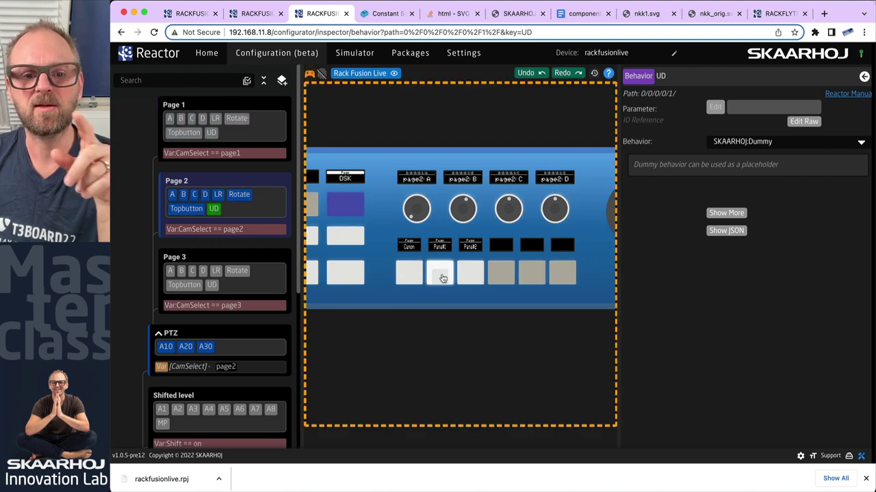
pyautogui.click(310, 75)
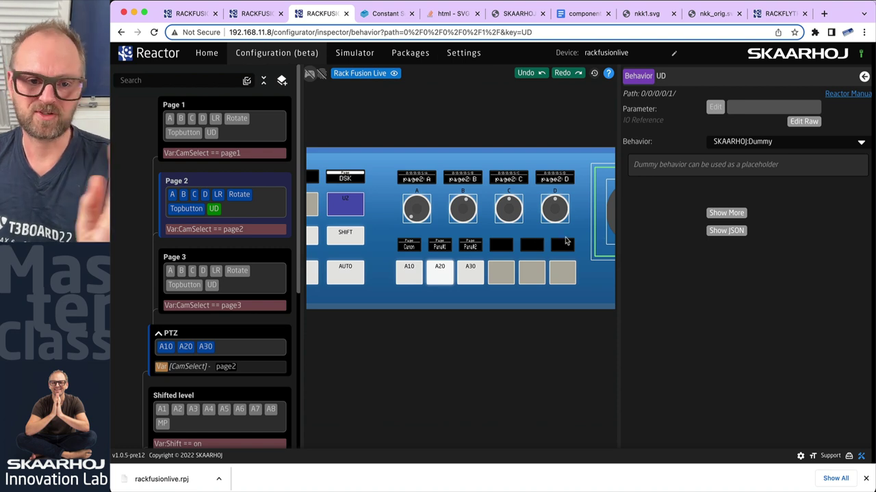
pyautogui.hscroll(5, 571, 237)
pyautogui.click(489, 180)
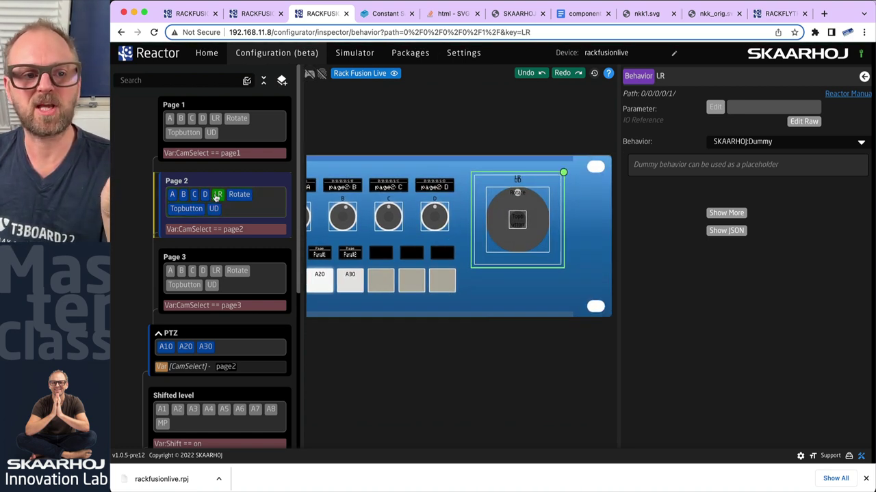
# Rename the Page 1 layer as Canon Cam and the Page 2 layer as Pana #1.
pyautogui.click(173, 106)
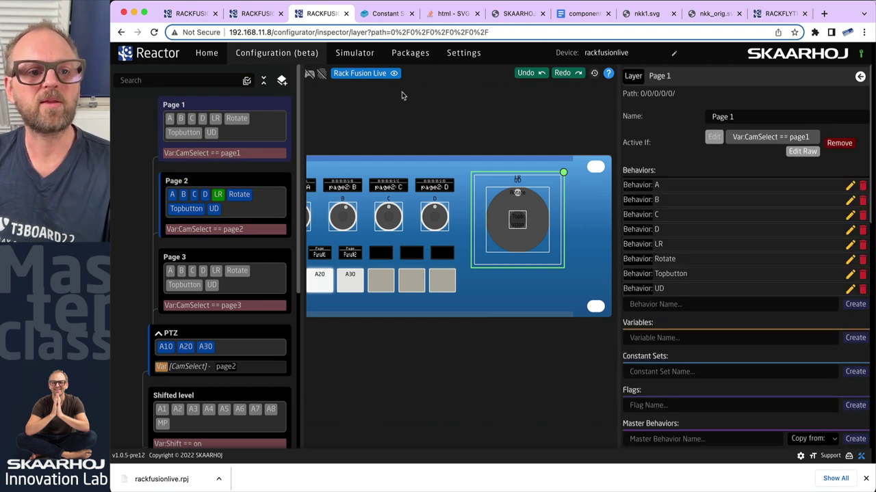
pyautogui.tripleClick(733, 117)
pyautogui.write('Q')
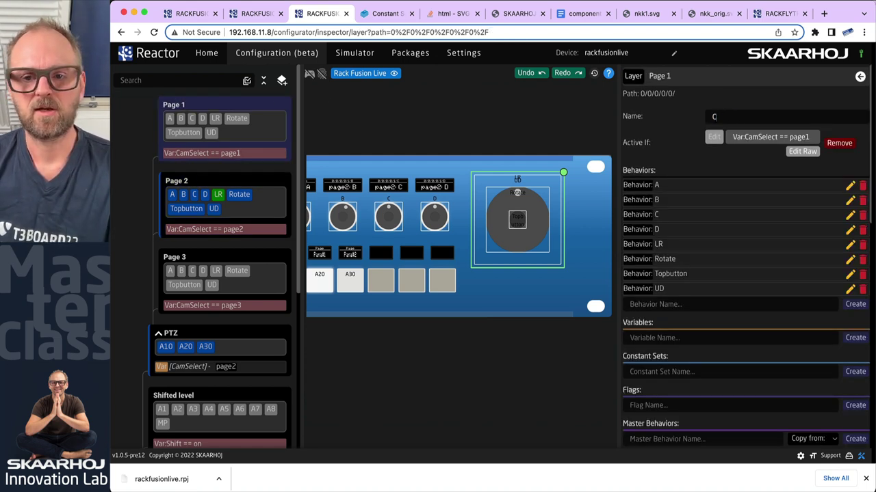
pyautogui.click(175, 181)
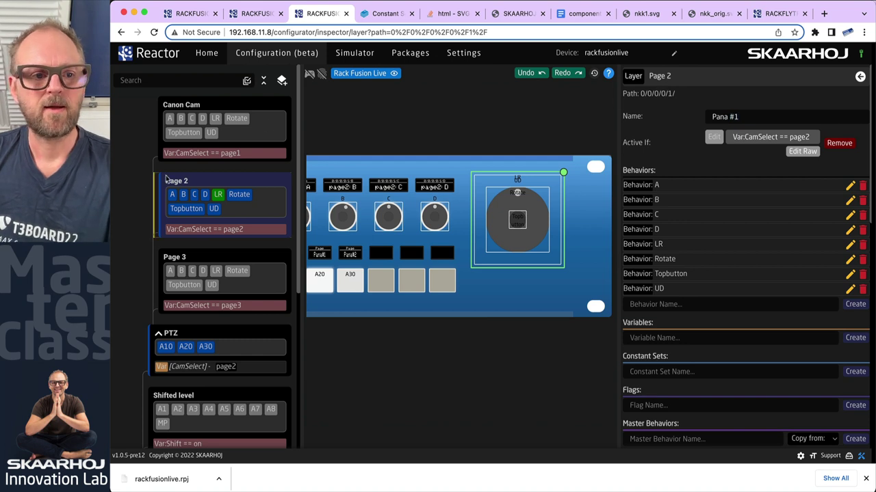
# Rename the Page 3 layer as Pana #2.
pyautogui.click(242, 250)
pyautogui.tripleClick(752, 117)
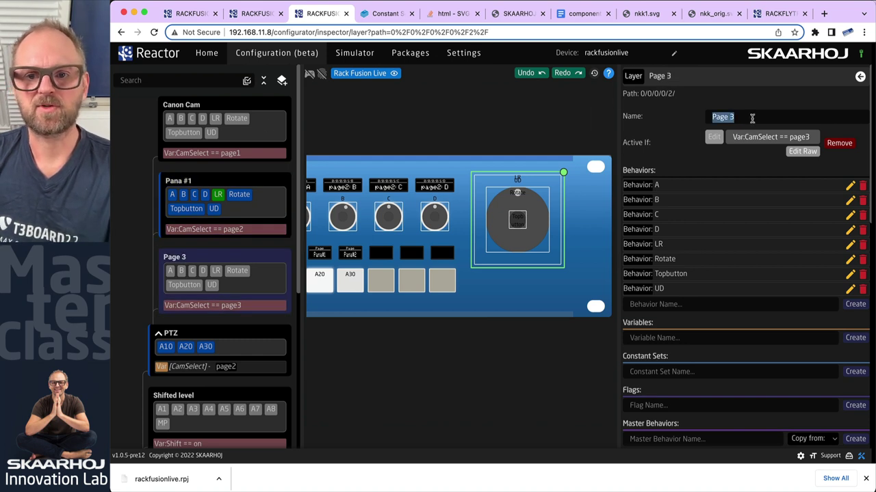
pyautogui.write('Pana')
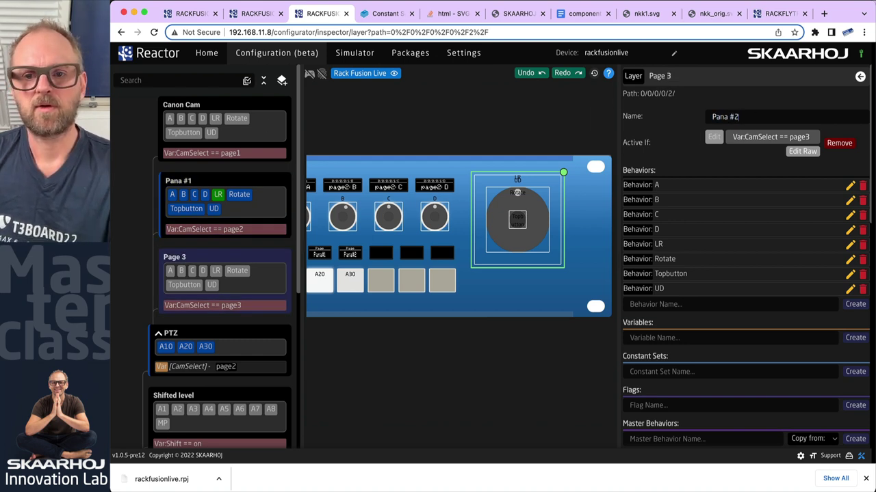
pyautogui.press('Return')
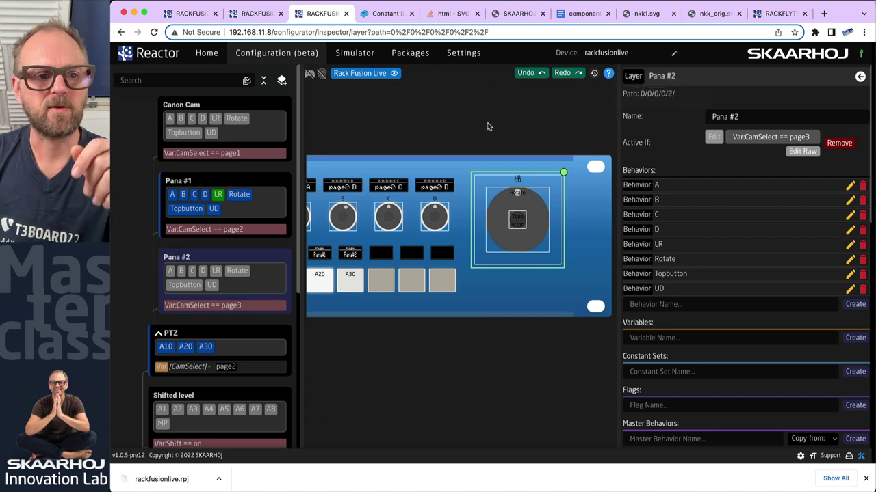
# Assign the Pan Speed parameter of the Panasonic AW-UE70 with device ID 10 to the joystick's LR behavior on the Pana #1 layer.
pyautogui.click(517, 176)
pyautogui.click(712, 107)
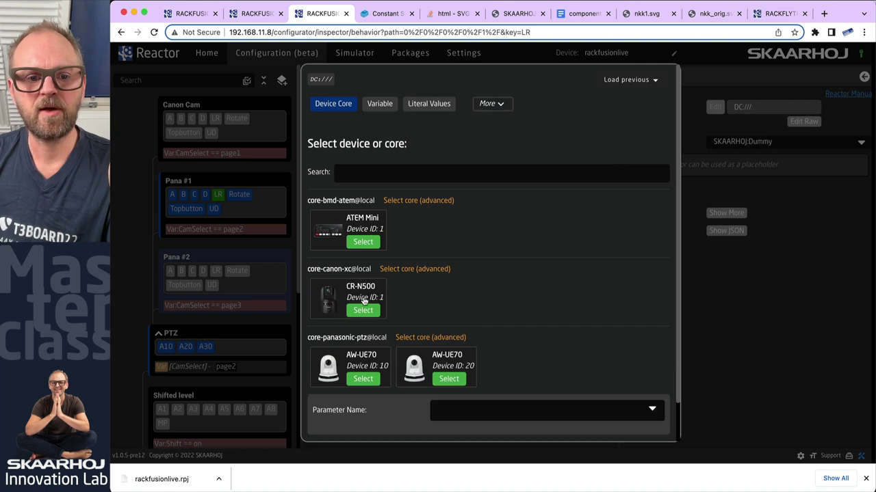
pyautogui.click(362, 378)
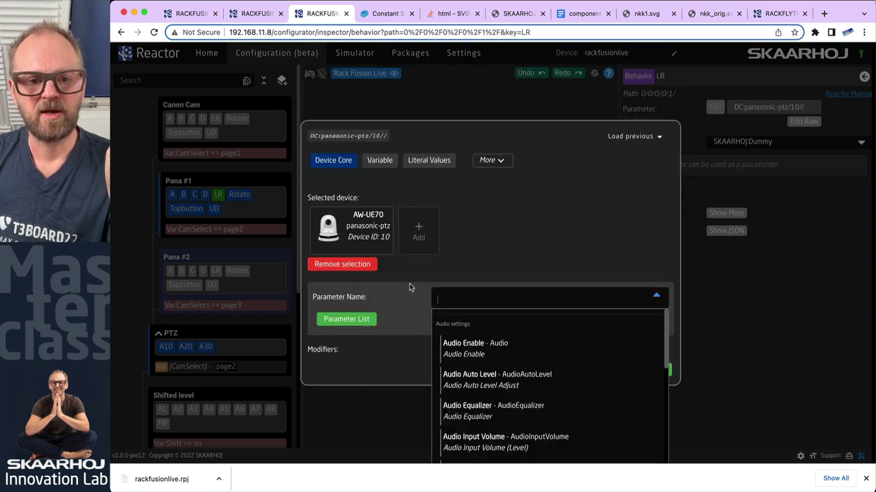
pyautogui.write('pan')
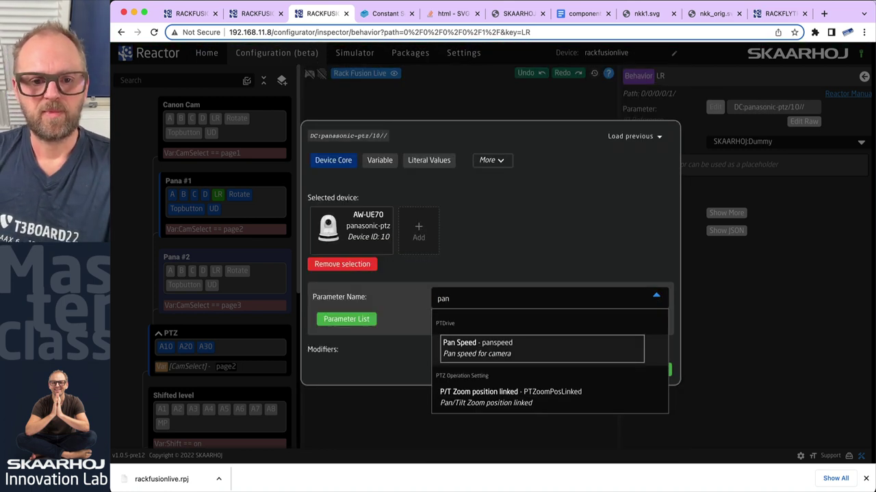
pyautogui.click(553, 354)
pyautogui.click(655, 372)
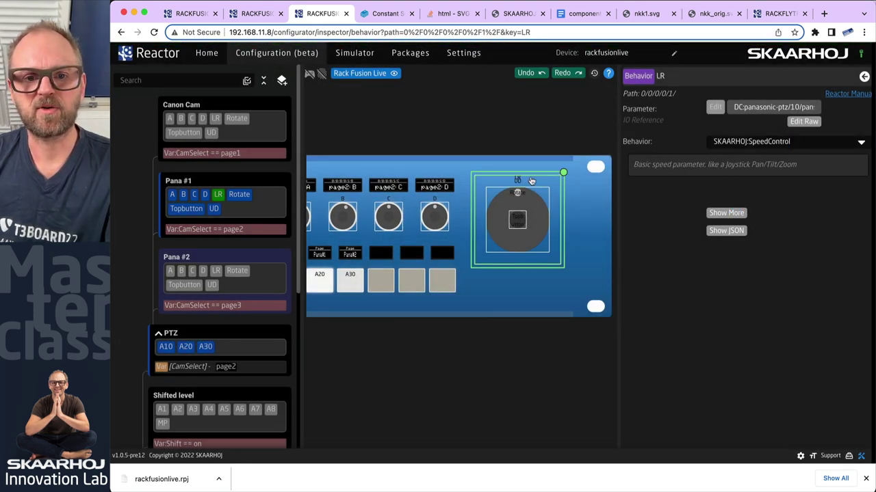
# Assign the Tilt Speed parameter of the AW-UE70 with device ID 10 to the joystick's UD behavior on the Pana #1 layer.
pyautogui.click(531, 181)
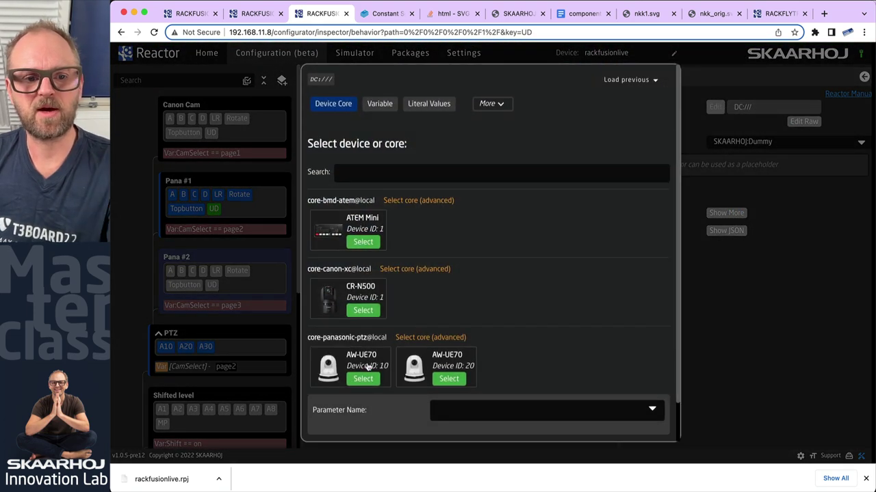
pyautogui.click(368, 379)
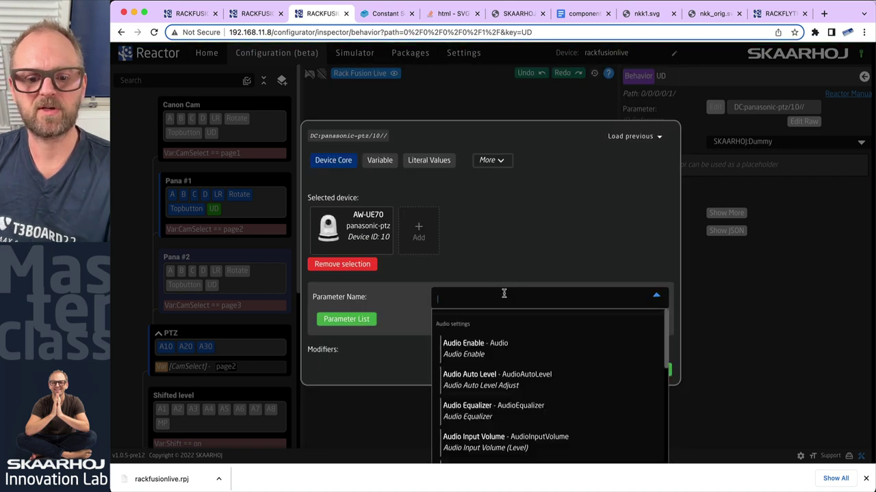
pyautogui.write('tilt')
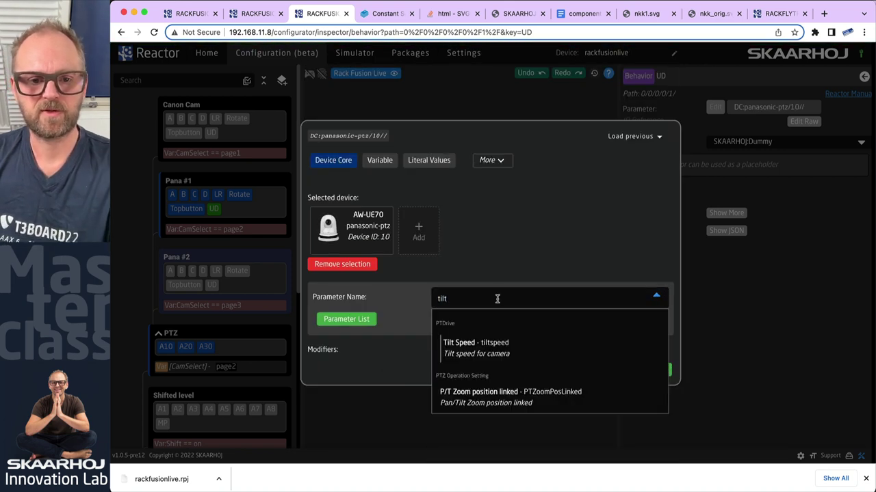
pyautogui.click(499, 349)
pyautogui.click(654, 370)
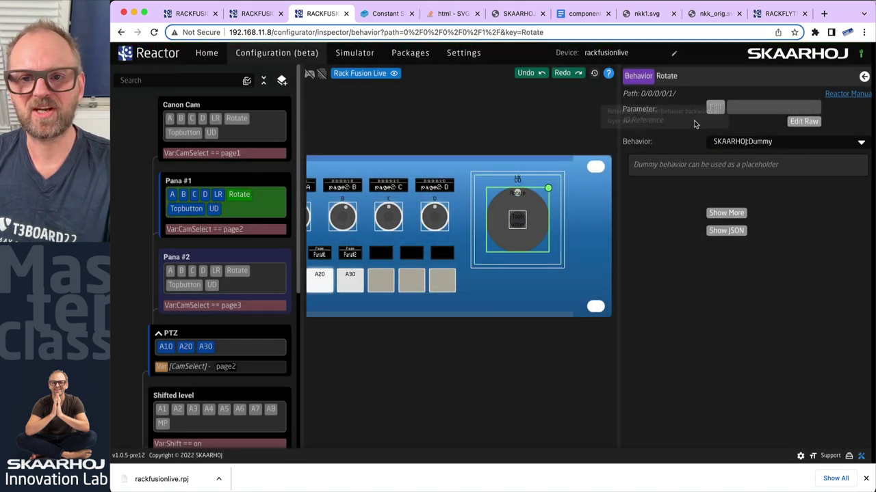
# Assign the Zoom Speed parameter of the AW-UE70 with device ID 10 to the joystick's Rotate behavior on the Pana #1 layer.
pyautogui.click(698, 115)
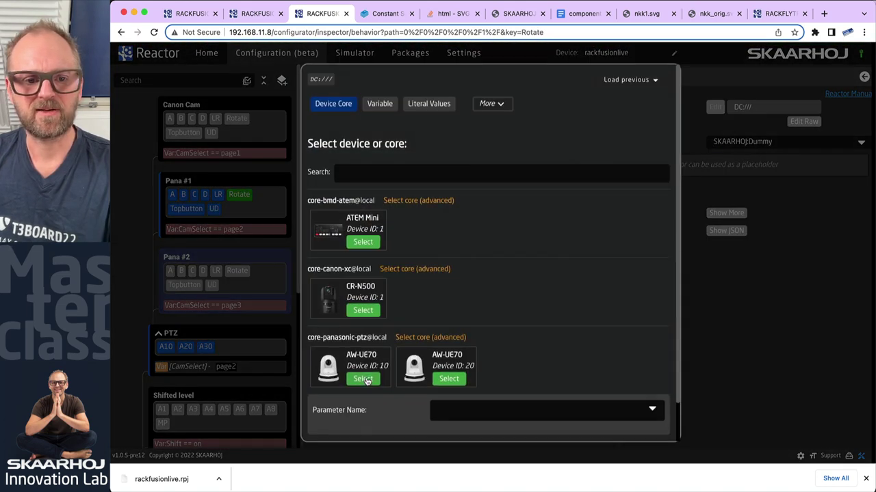
pyautogui.click(363, 378)
pyautogui.write('zoom')
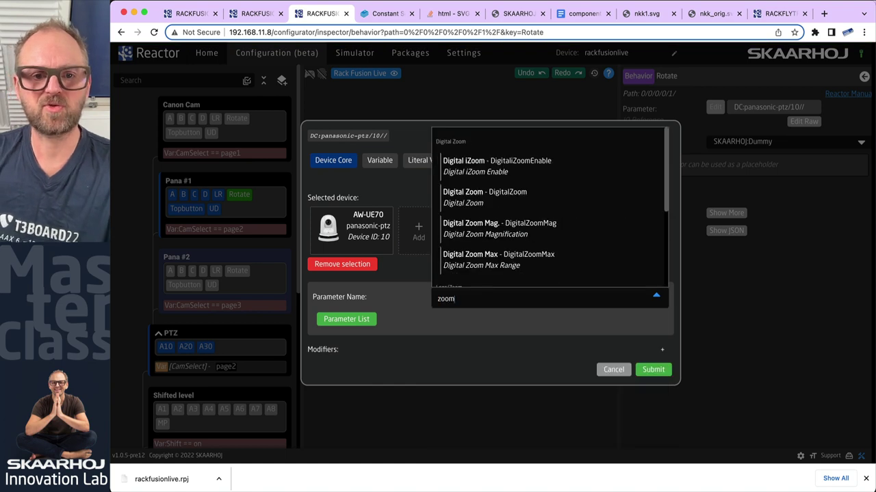
pyautogui.scroll(-5, 483, 240)
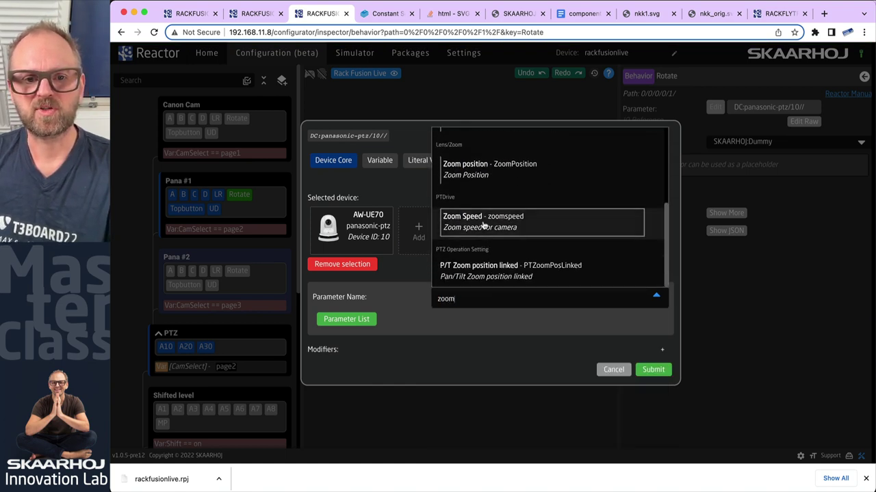
pyautogui.click(483, 222)
pyautogui.click(652, 370)
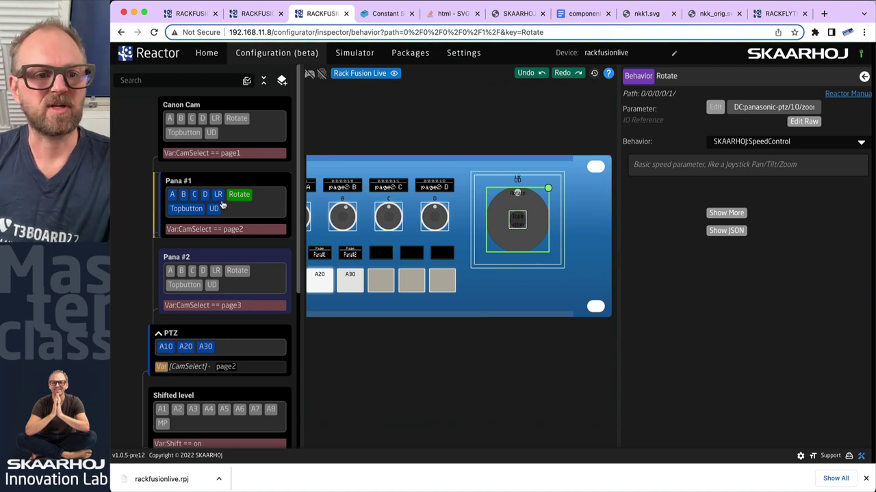
# Assign Preset Recall with preset number 1 on AW-UE70 device ID 10 to the Pana #1 Topbutton, using the recommended SKAARHOJ:Trigger behavior.
pyautogui.click(517, 220)
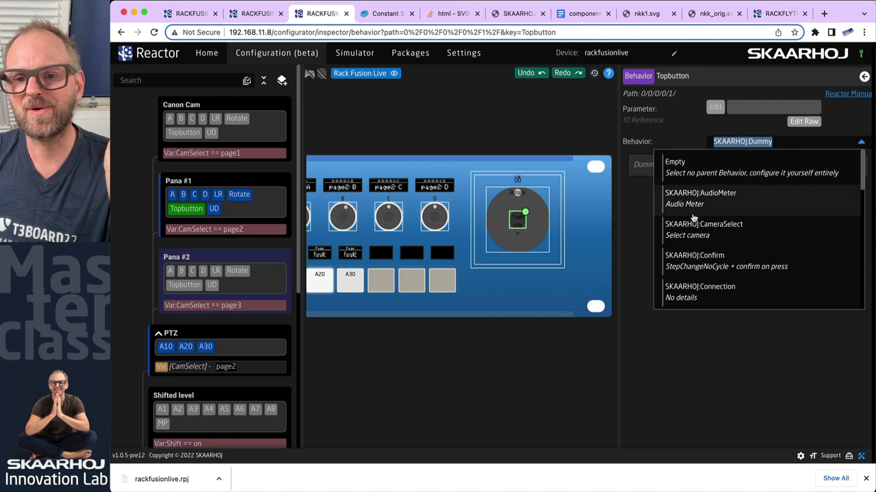
pyautogui.write('preset')
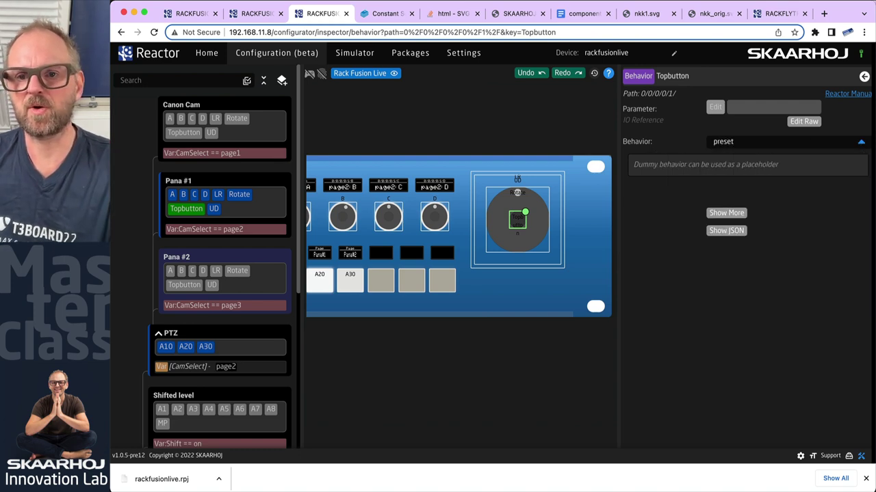
pyautogui.press('Return')
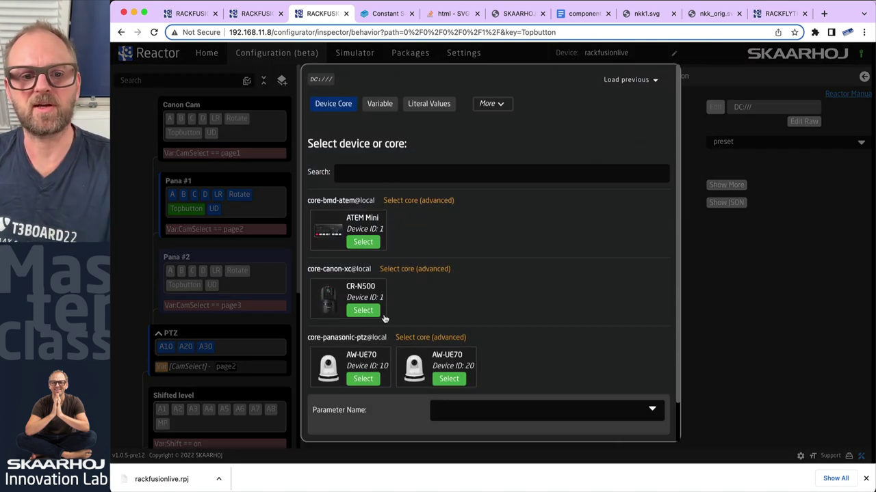
pyautogui.click(364, 378)
pyautogui.click(502, 295)
pyautogui.write('preset')
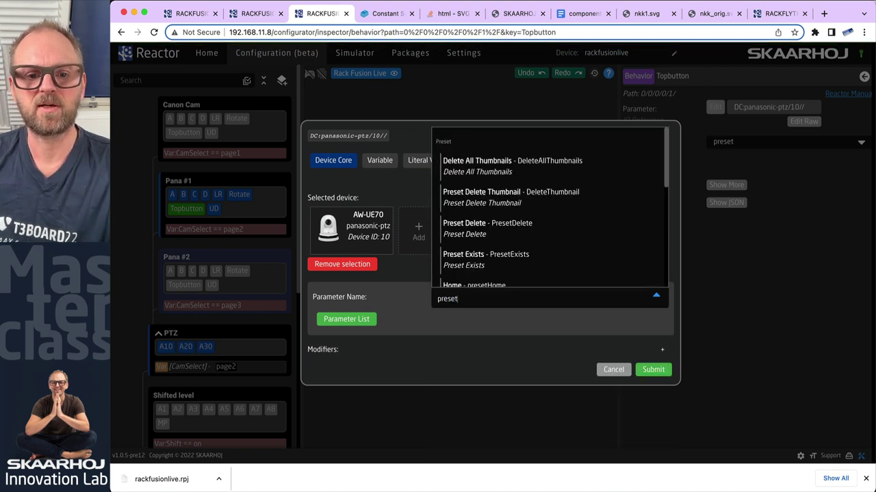
pyautogui.write(' reca')
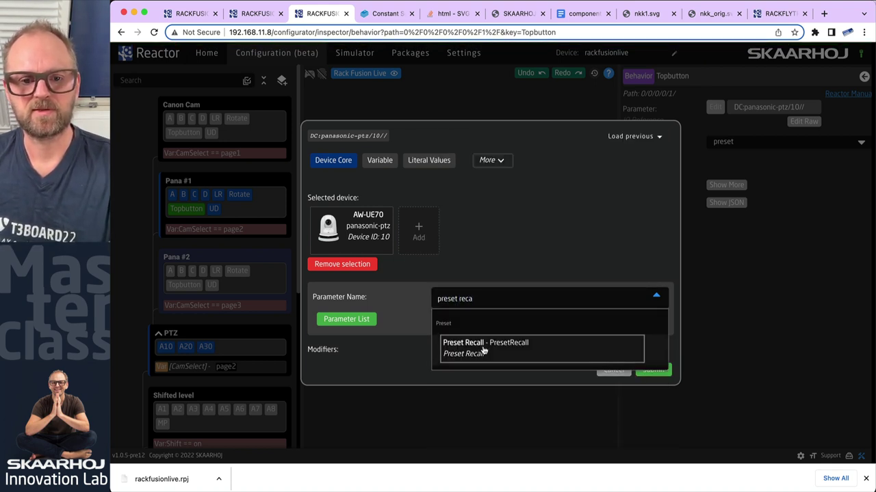
pyautogui.click(479, 348)
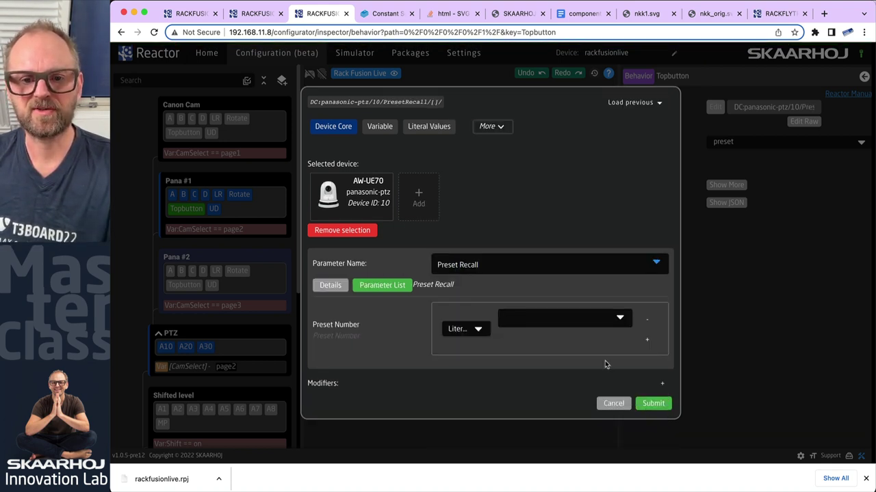
pyautogui.click(620, 320)
pyautogui.click(499, 340)
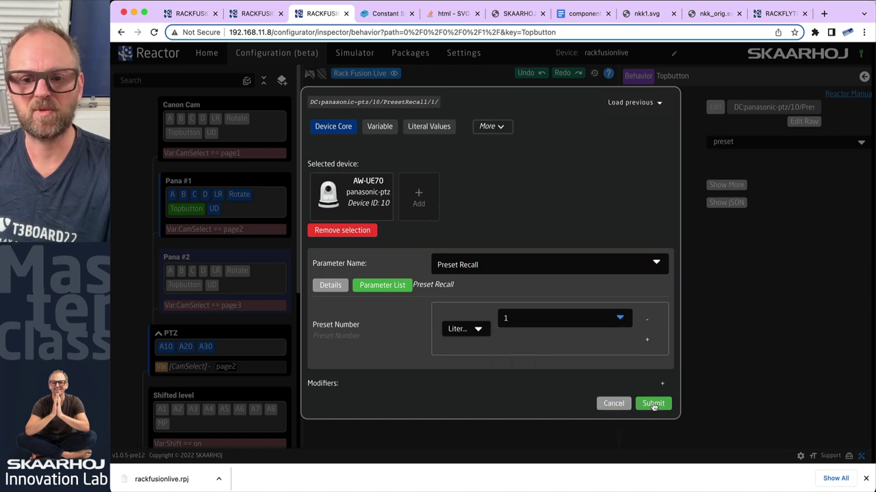
pyautogui.click(652, 404)
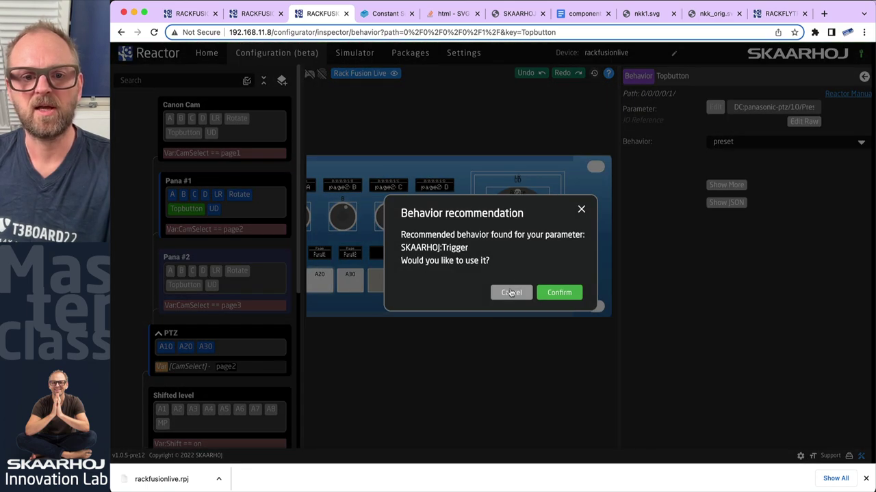
pyautogui.click(562, 292)
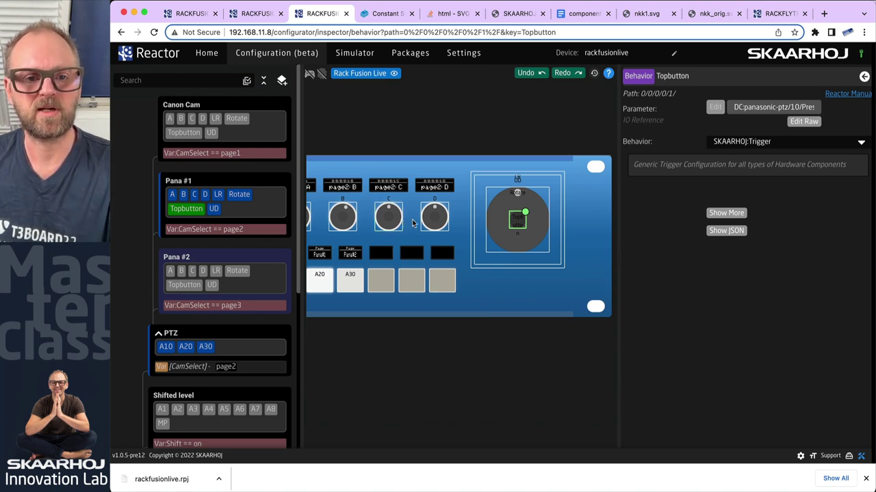
# Assign the AWB Mode parameter of the AW-UE70 with device ID 10 to encoder A on the Pana #1 layer.
pyautogui.hscroll(-2, 356, 224)
pyautogui.click(327, 218)
pyautogui.click(715, 107)
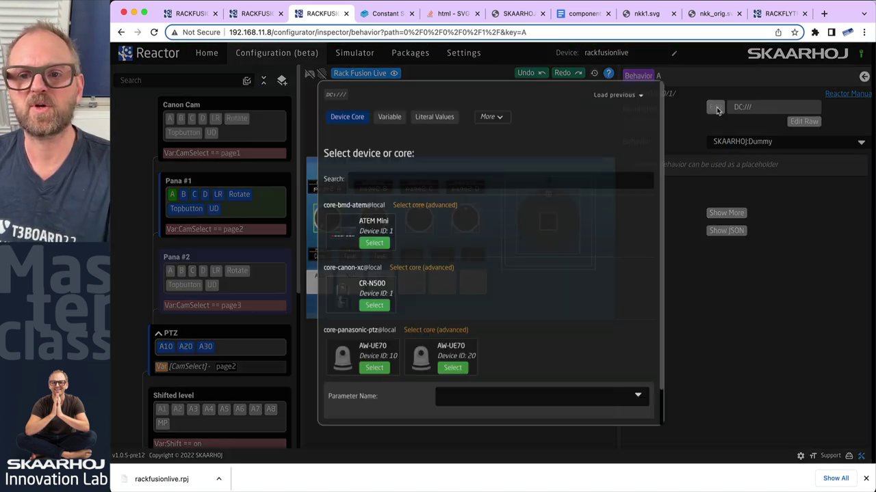
pyautogui.click(358, 376)
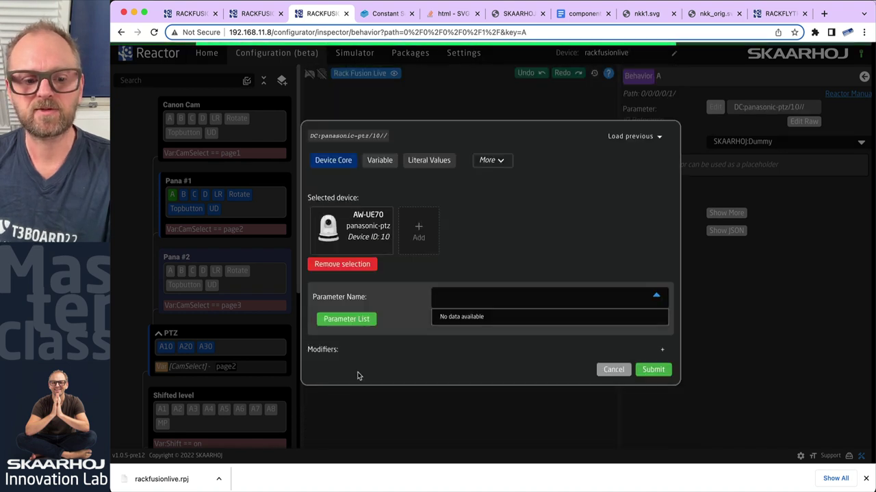
pyautogui.write('white')
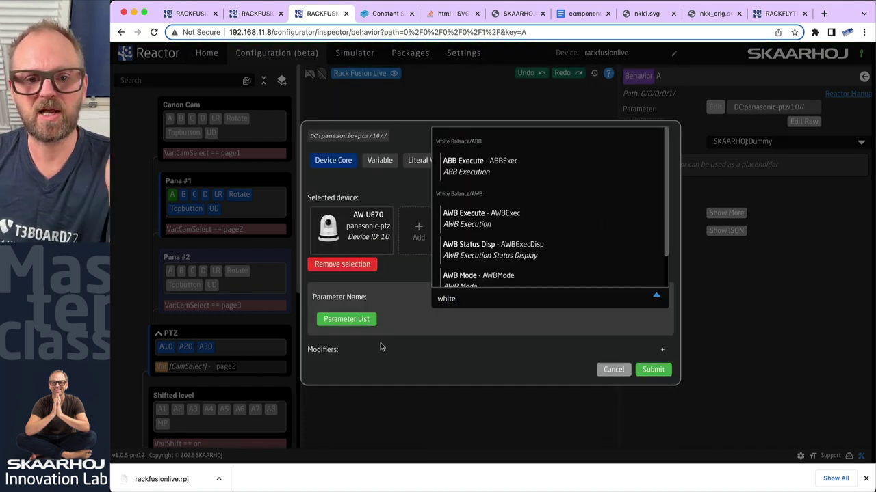
pyautogui.click(498, 276)
pyautogui.click(663, 369)
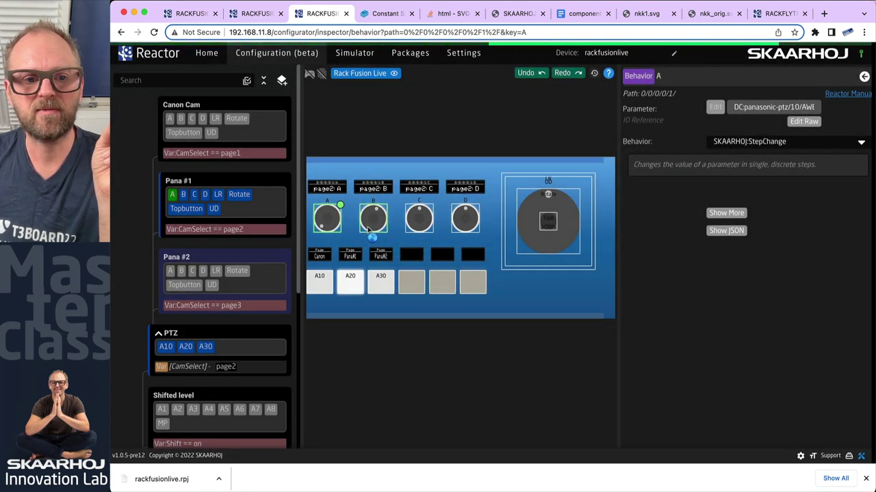
# Assign the Color Temperature parameter of the AW-UE70 with device ID 10 to encoder B on the Pana #1 layer.
pyautogui.scroll(3, 331, 195)
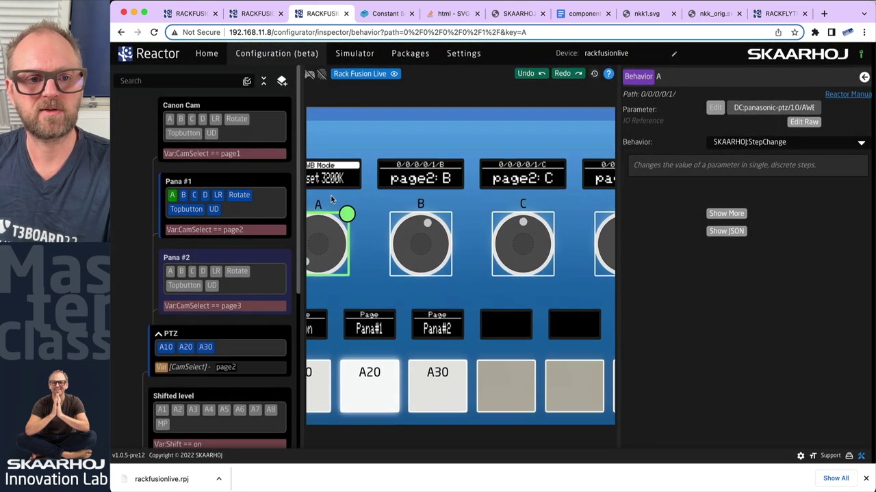
pyautogui.hscroll(-2, 410, 226)
pyautogui.click(489, 239)
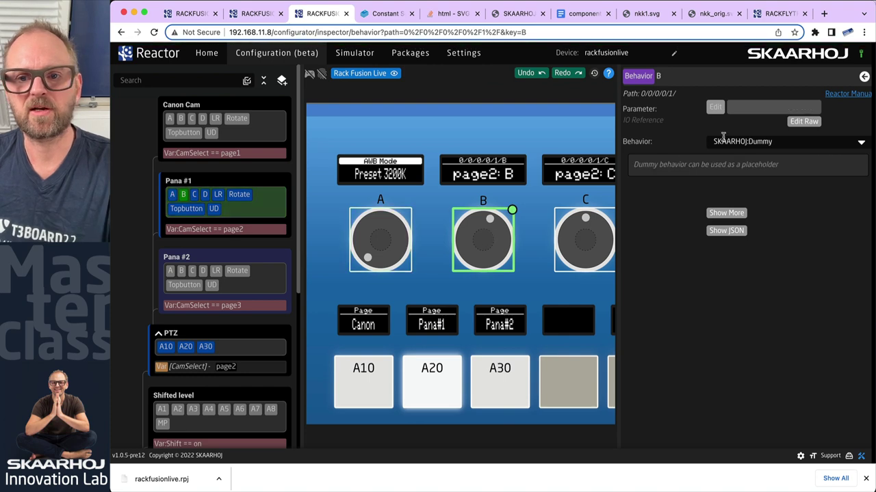
pyautogui.click(715, 107)
pyautogui.click(363, 378)
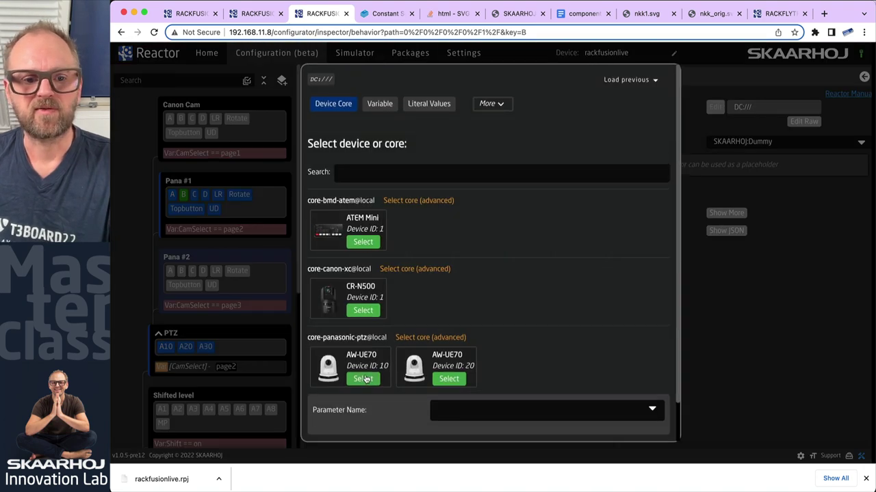
pyautogui.click(469, 297)
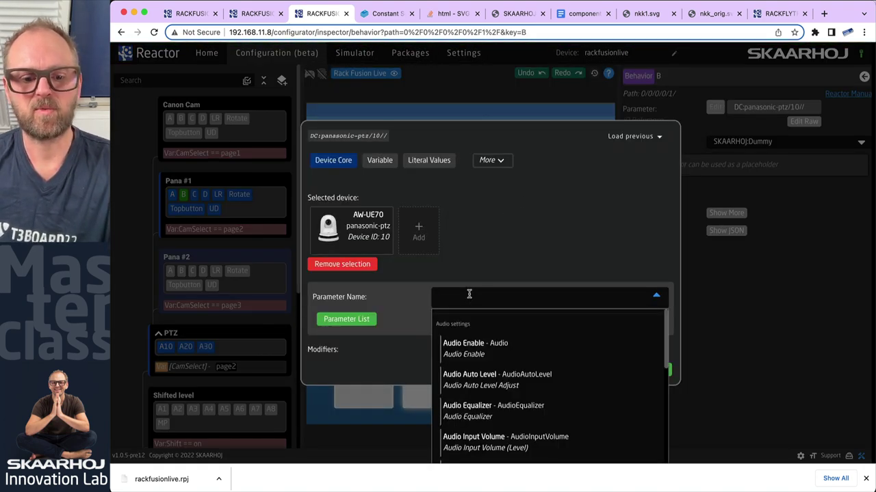
pyautogui.write('white')
pyautogui.scroll(-3, 506, 267)
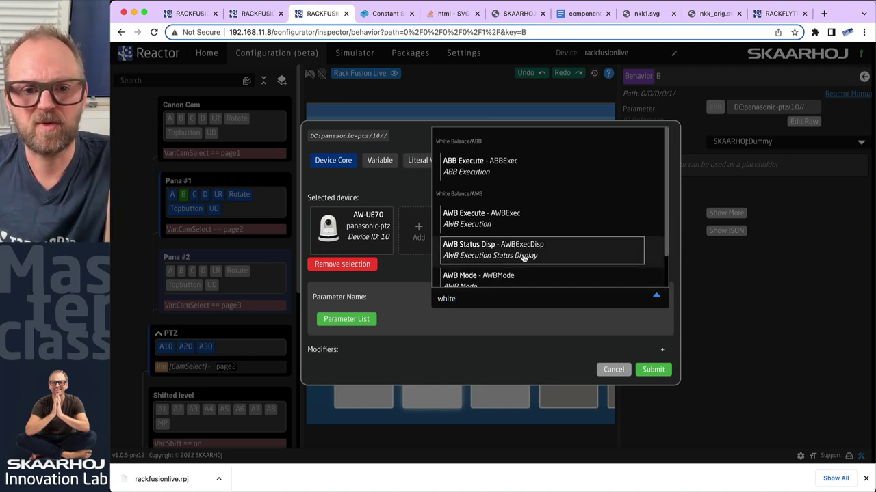
pyautogui.click(499, 268)
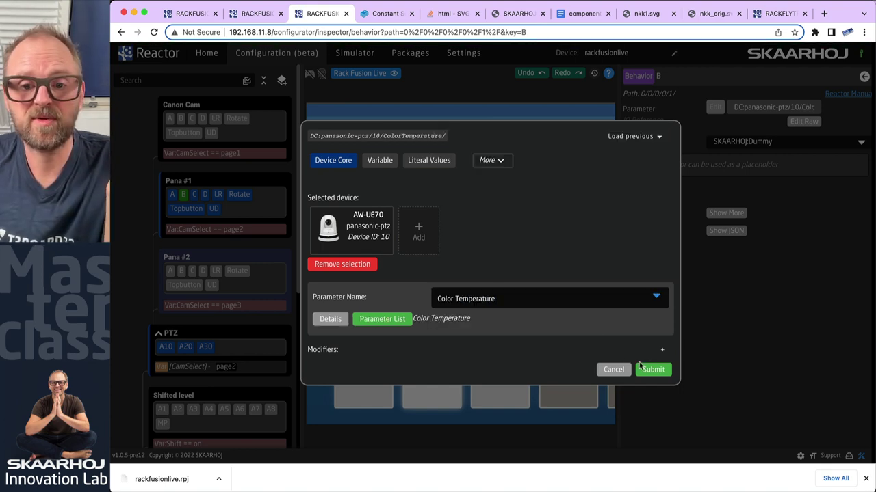
pyautogui.click(653, 369)
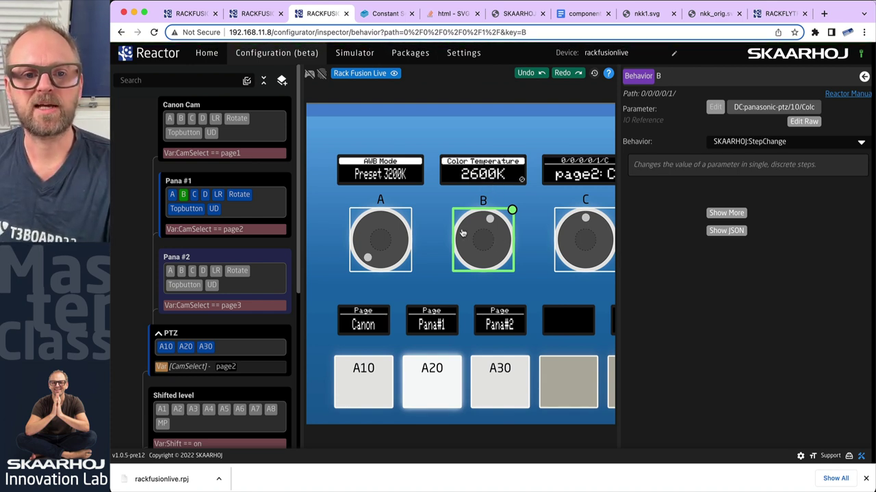
# Enable simulation on the Rack Fusion Live panel view and turn encoder A to set the AWB Mode to ATW.
pyautogui.click(310, 74)
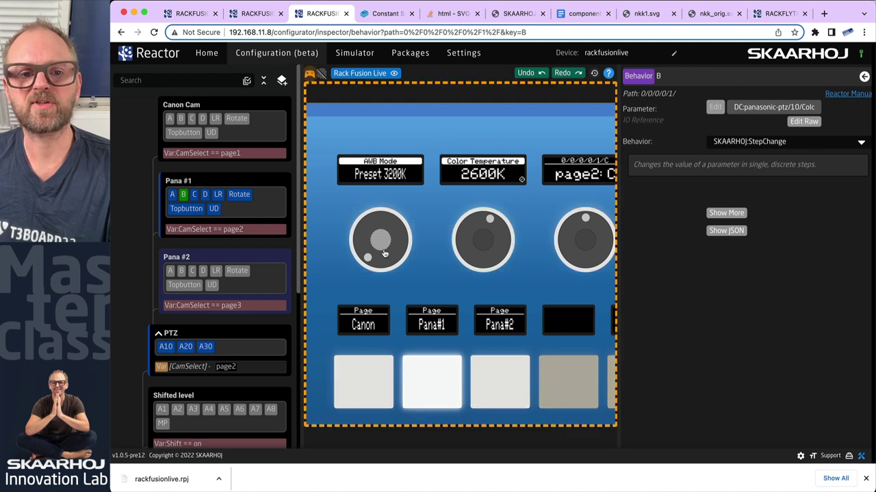
pyautogui.moveTo(376, 252); pyautogui.dragTo(394, 227)
pyautogui.scroll(-5, 432, 239)
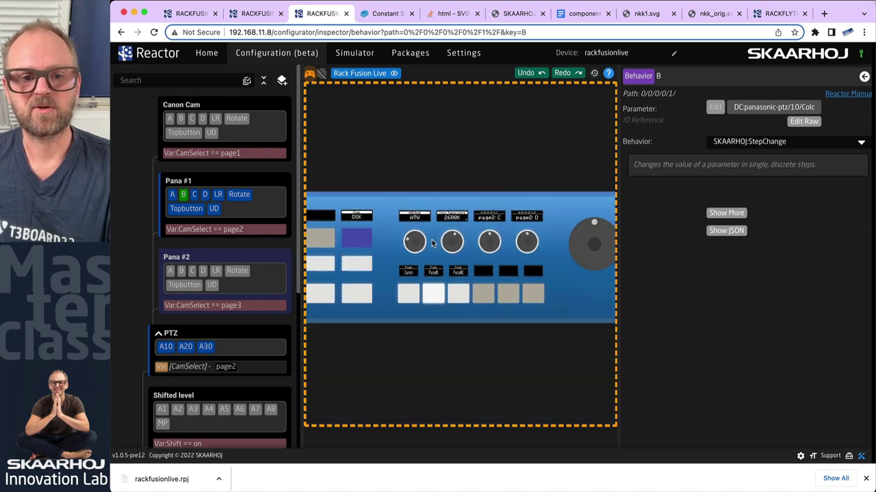
pyautogui.scroll(5, 431, 243)
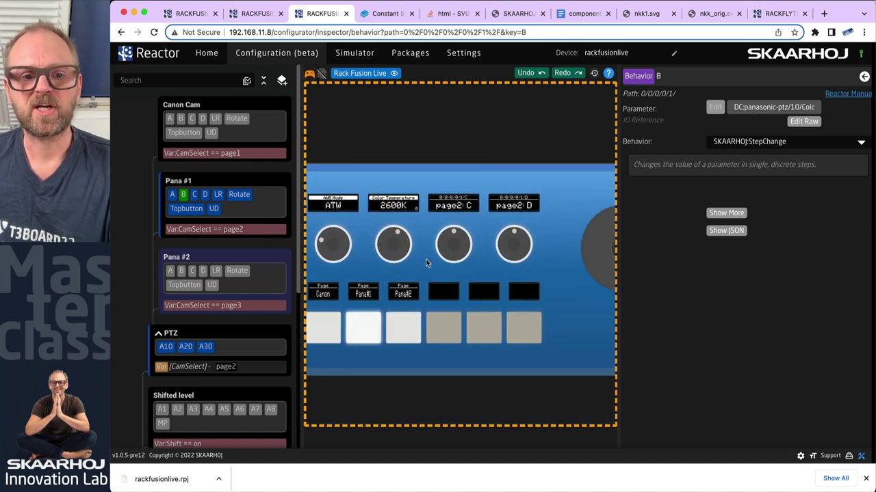
pyautogui.scroll(3, 426, 260)
pyautogui.scroll(-5, 428, 256)
pyautogui.scroll(3, 430, 266)
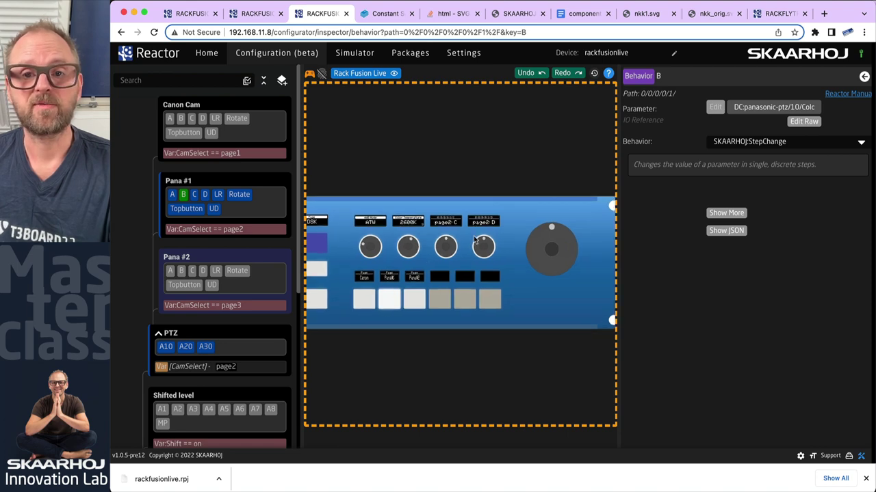
# Show the AW-UE70 live page beside the Reactor configuration and pan the camera in both directions with its web controls.
pyautogui.moveTo(869, 20); pyautogui.dragTo(482, 21)
pyautogui.click(691, 13)
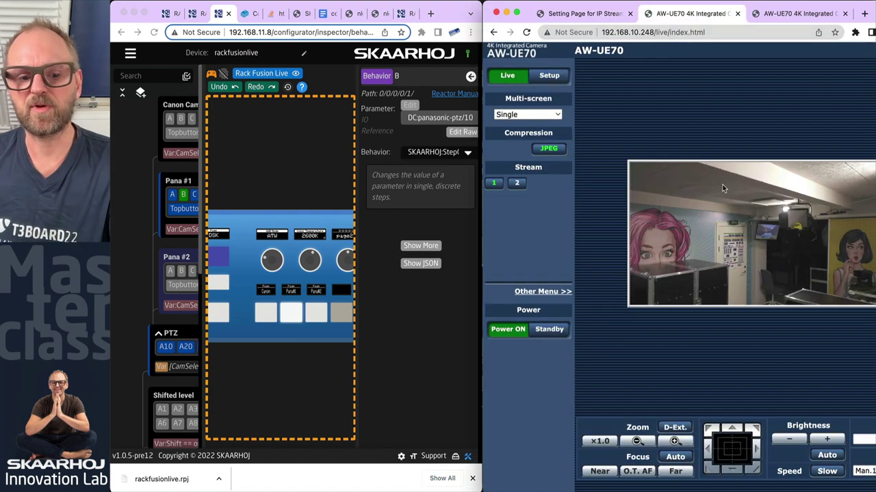
pyautogui.click(711, 448)
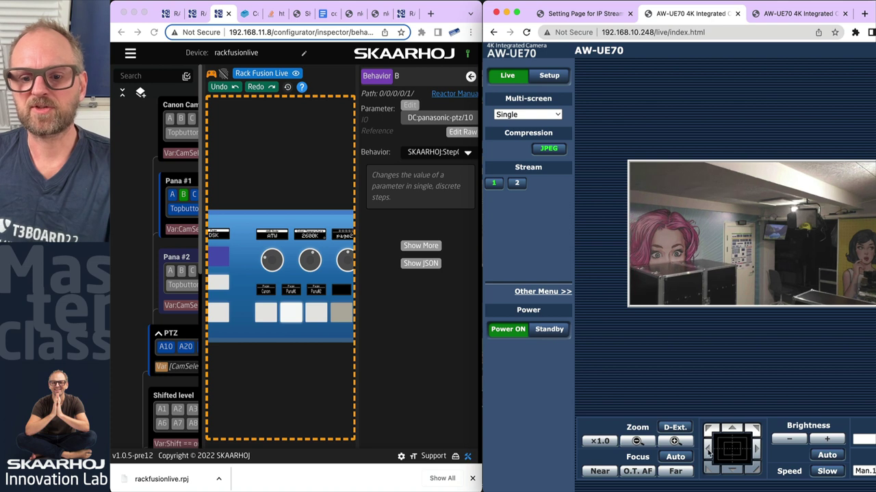
pyautogui.click(755, 448)
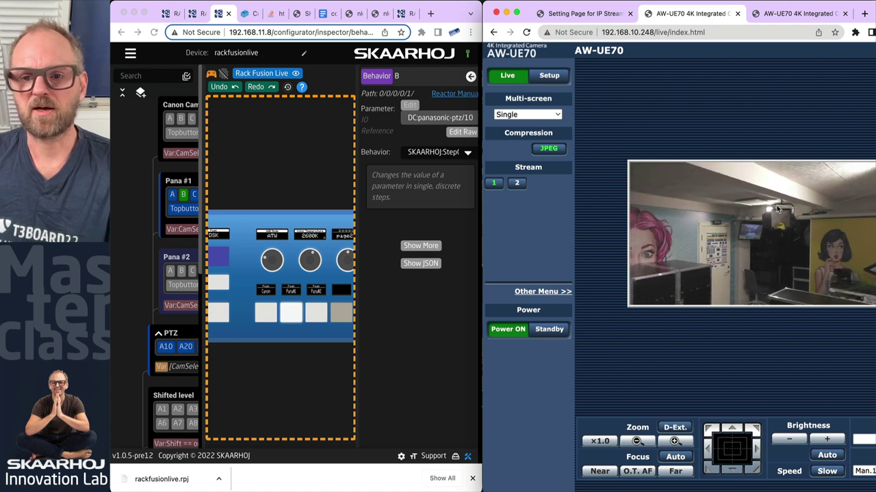
# Pan the AW-UE70 toward the SKAARHOJ showroom wall using the simulated joystick.
pyautogui.click(263, 350)
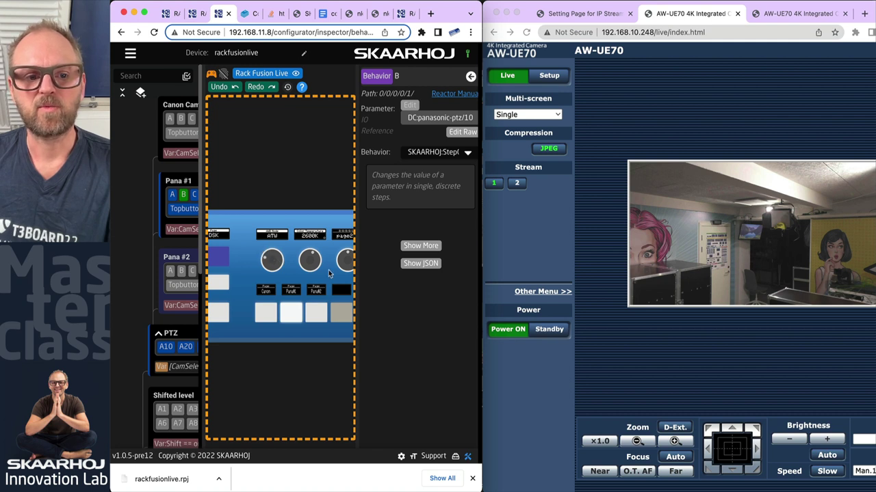
pyautogui.scroll(5, 328, 273)
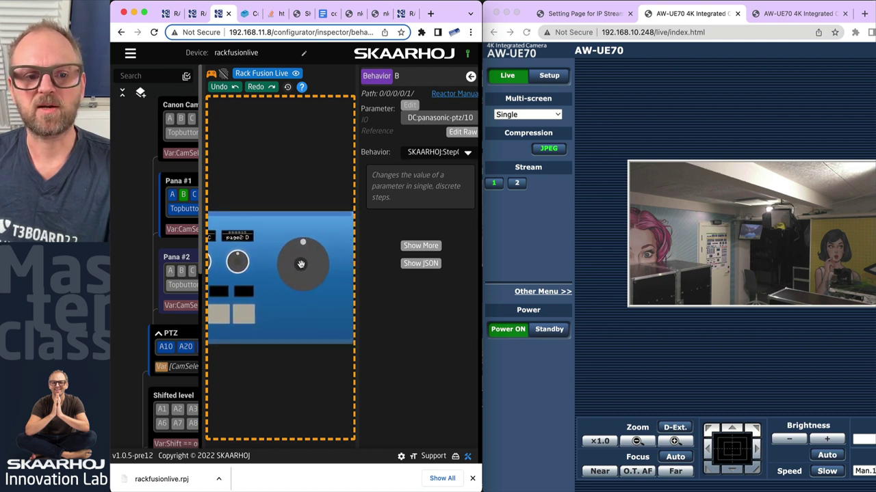
pyautogui.moveTo(300, 264)
pyautogui.mouseDown()
pyautogui.moveTo(341, 262)
pyautogui.moveTo(301, 264)
pyautogui.moveTo(310, 262)
pyautogui.mouseUp()
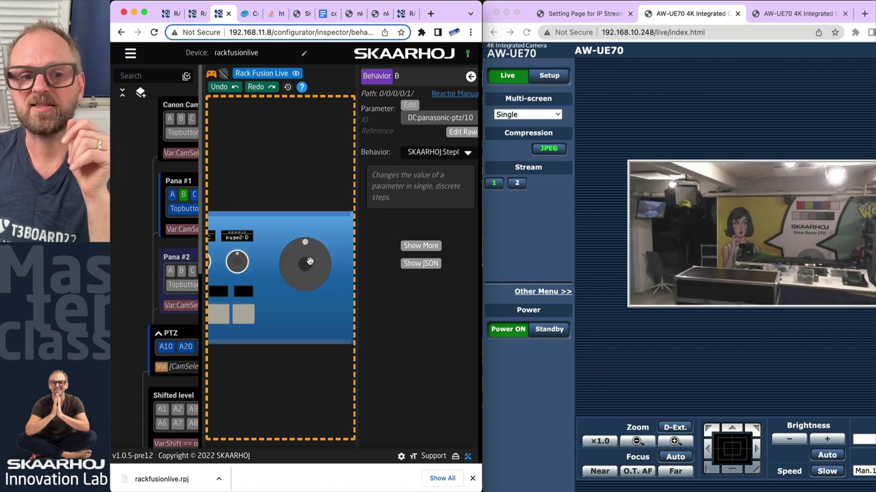
pyautogui.rightClick(310, 272)
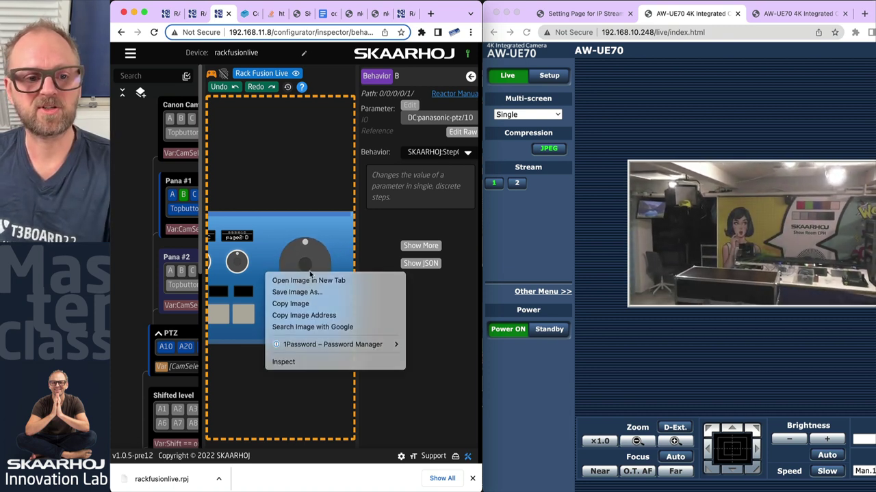
pyautogui.press('Escape')
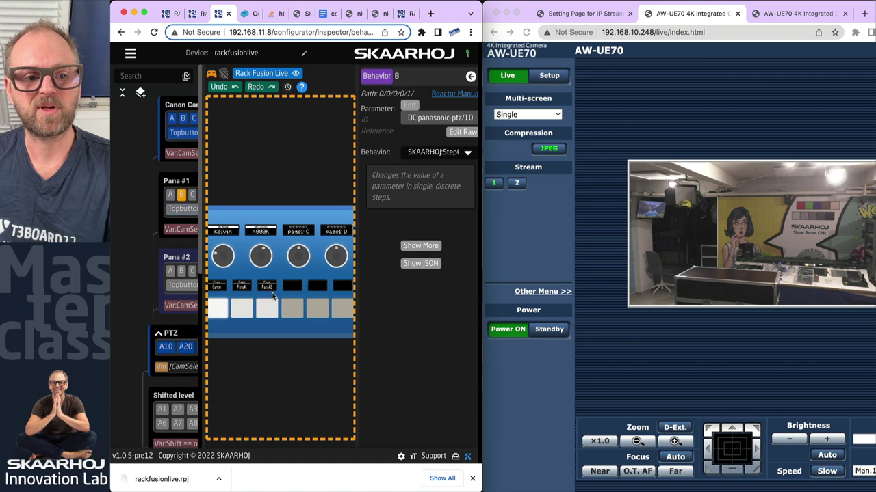
# Show the Canon CR-N500 settings page and pan that camera toward the showroom wall with the simulated joystick.
pyautogui.scroll(3, 260, 272)
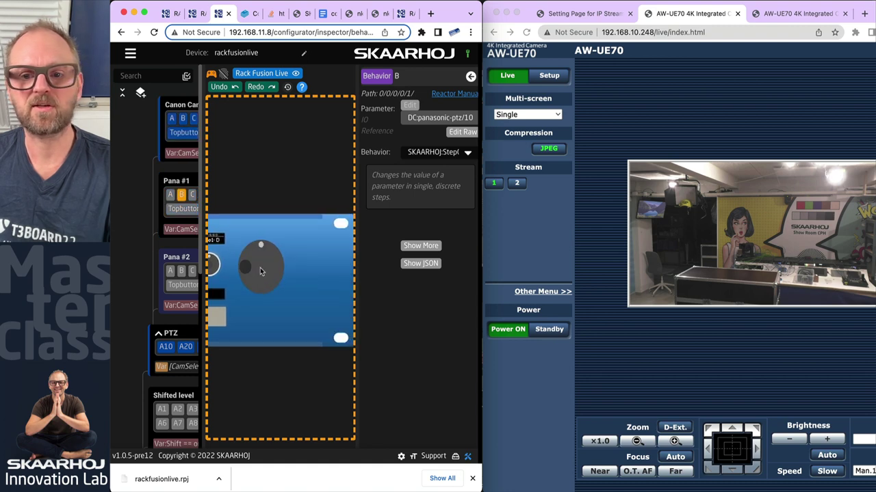
pyautogui.click(581, 13)
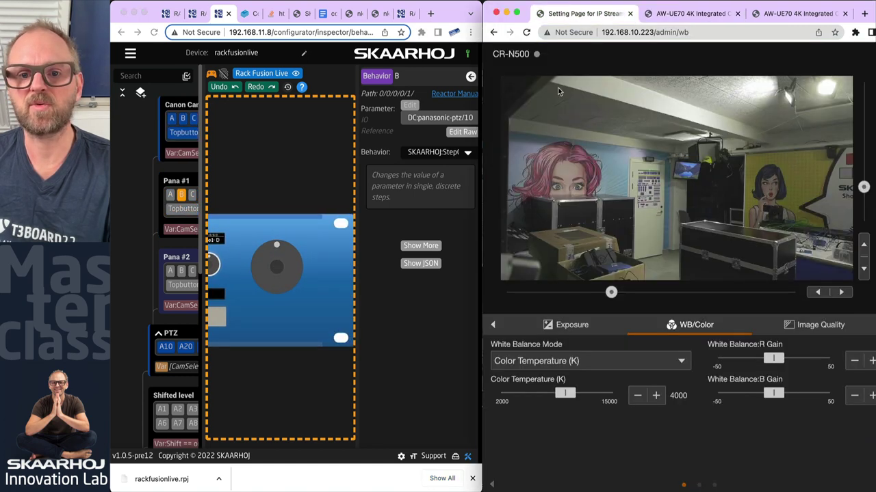
pyautogui.click(277, 268)
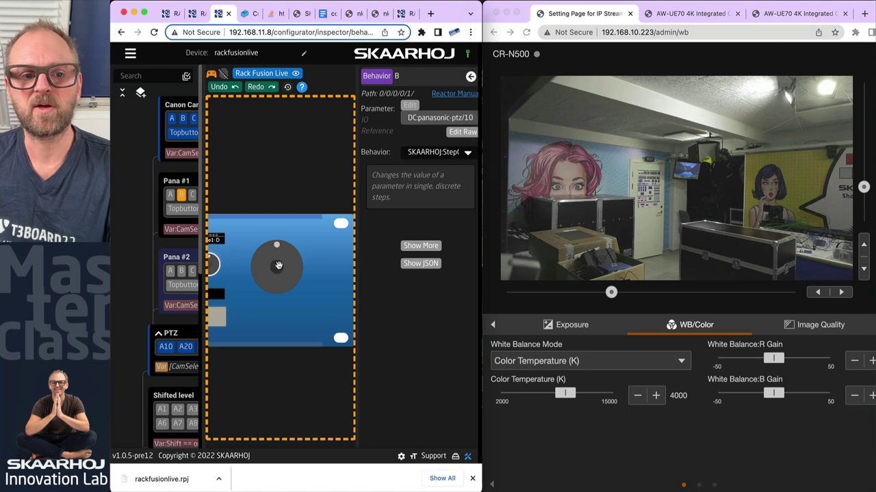
pyautogui.moveTo(273, 267)
pyautogui.mouseDown()
pyautogui.moveTo(298, 261)
pyautogui.moveTo(273, 265)
pyautogui.mouseUp()
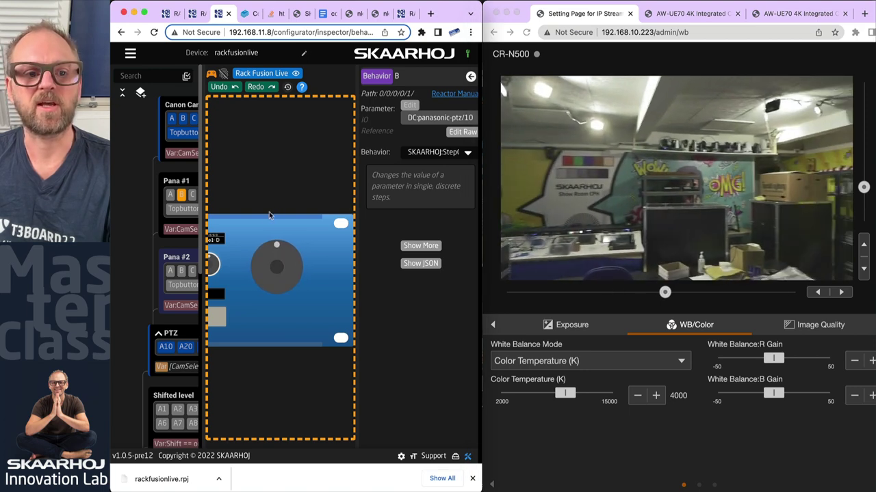
# Bring the AW-UE70 live page back beside the simulated panel.
pyautogui.press('super+grave')
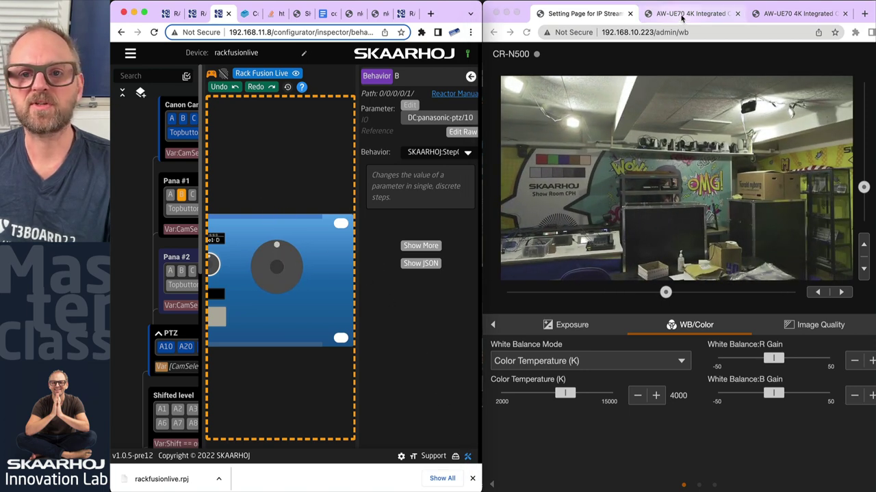
pyautogui.hotkey('ctrl', 'Tab')
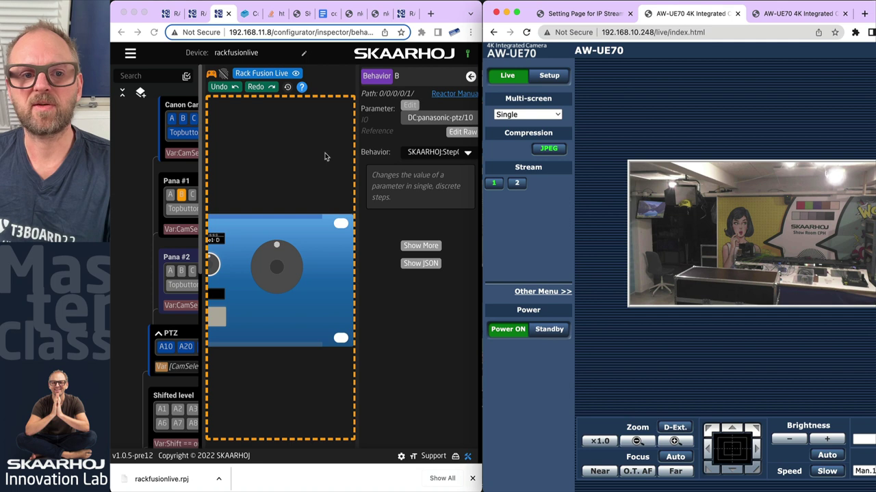
pyautogui.click(241, 270)
pyautogui.rightClick(243, 285)
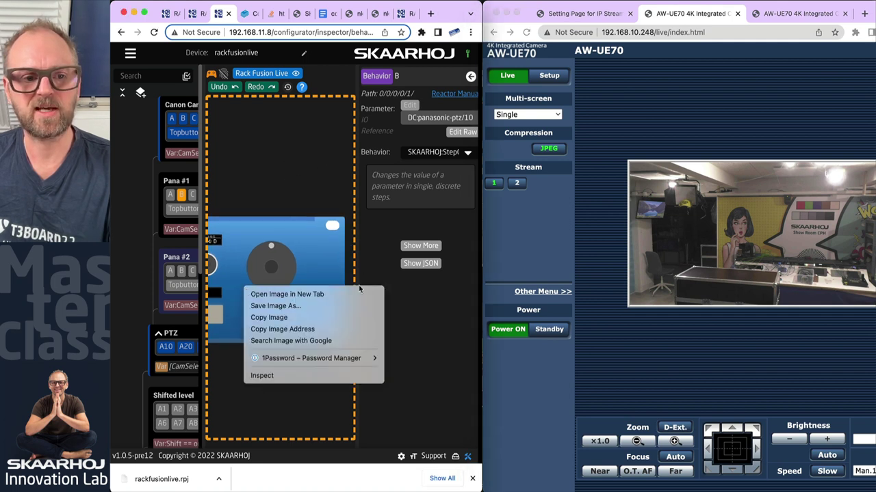
pyautogui.click(242, 240)
pyautogui.rightClick(229, 273)
pyautogui.click(233, 249)
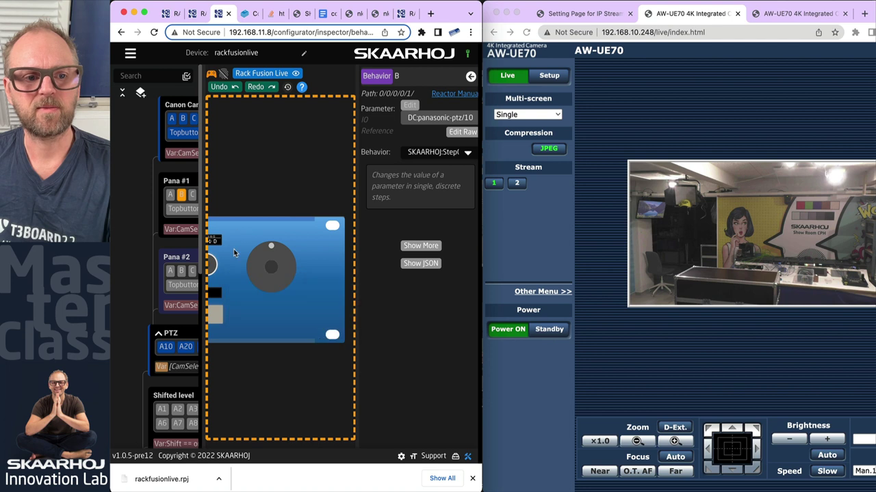
# Select Pana #1 on the simulated panel, and set AWB Mode to VAR and Color Temperature to 5200K with encoders A and B.
pyautogui.scroll(-3, 233, 249)
pyautogui.click(259, 301)
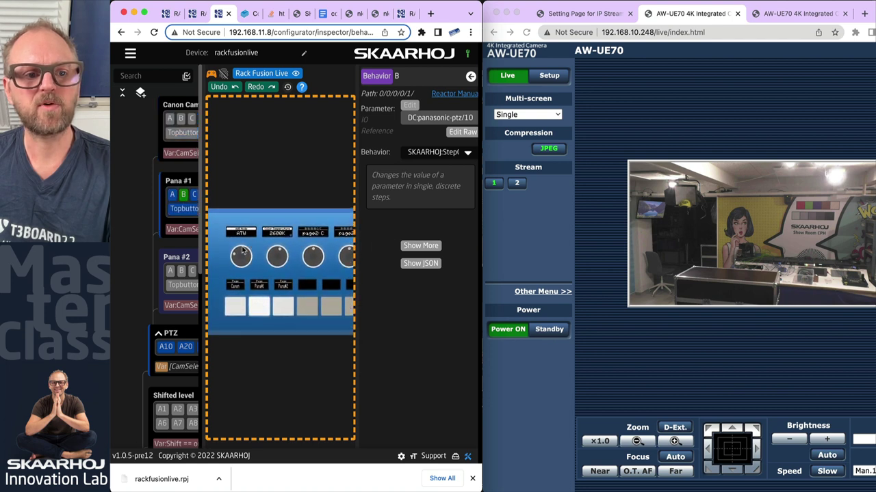
pyautogui.moveTo(244, 250); pyautogui.dragTo(258, 263)
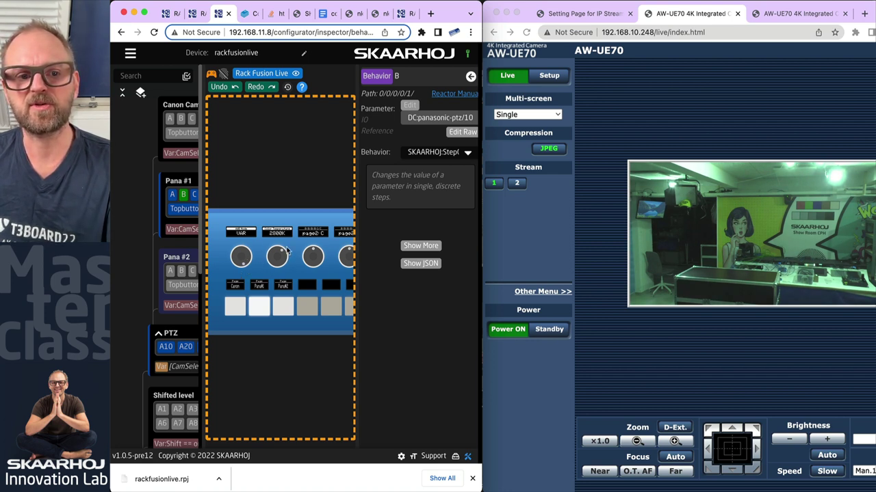
pyautogui.moveTo(263, 247); pyautogui.dragTo(257, 253)
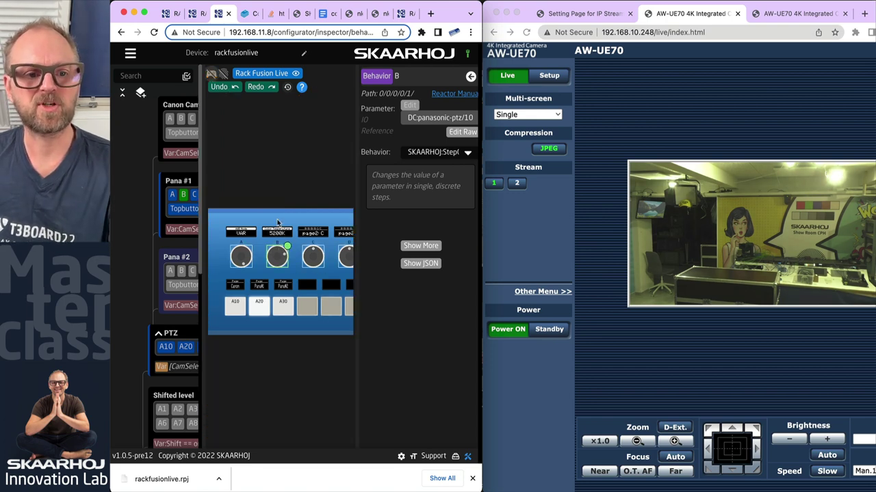
# Widen the Reactor window and change the behavior of Pana #1 encoder B to SKAARHOJ:StepChangeLongRange.
pyautogui.scroll(3, 286, 250)
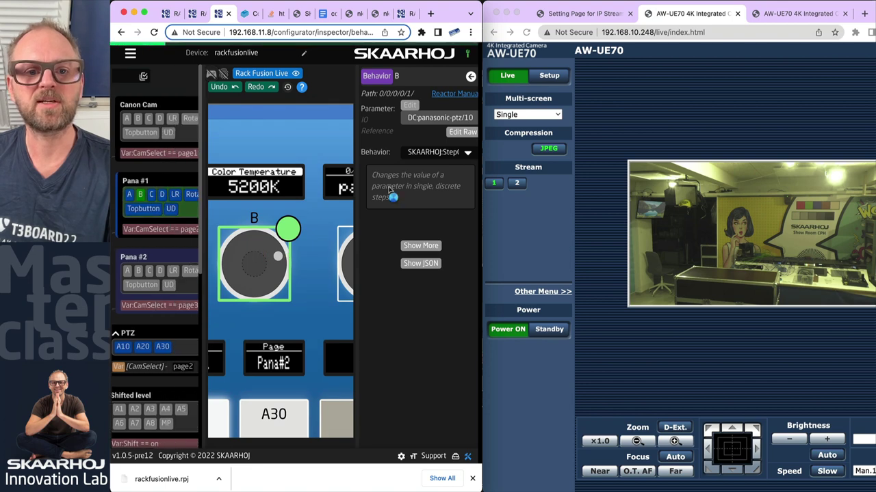
pyautogui.moveTo(482, 487); pyautogui.dragTo(826, 479)
pyautogui.click(781, 141)
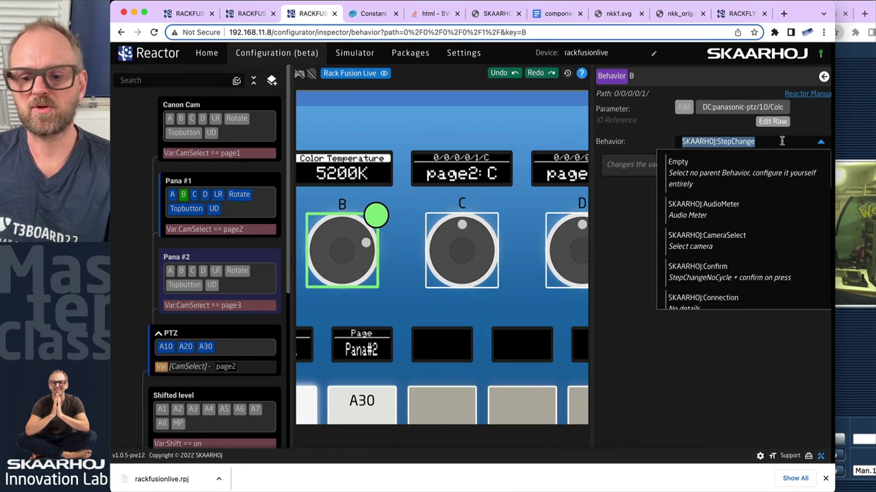
pyautogui.press('Right')
pyautogui.write('Lon')
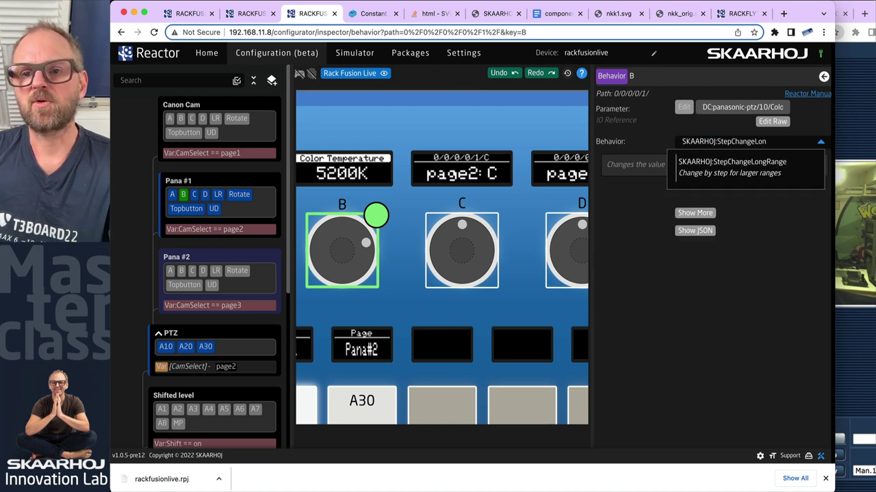
pyautogui.click(751, 164)
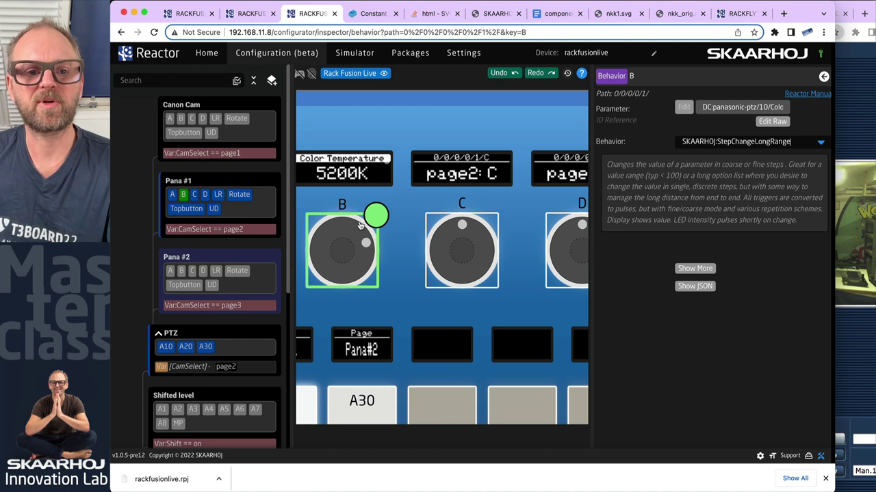
# Test encoder B in simulation beside the AW-UE70 live picture, sweeping the Color Temperature up and down and ending at 2400K.
pyautogui.click(301, 76)
pyautogui.moveTo(394, 221); pyautogui.dragTo(383, 273)
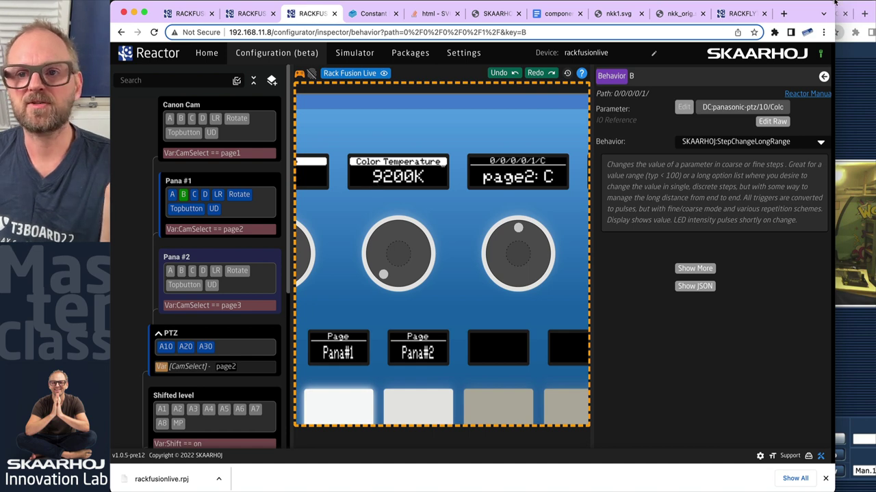
pyautogui.moveTo(832, 3); pyautogui.dragTo(643, 3)
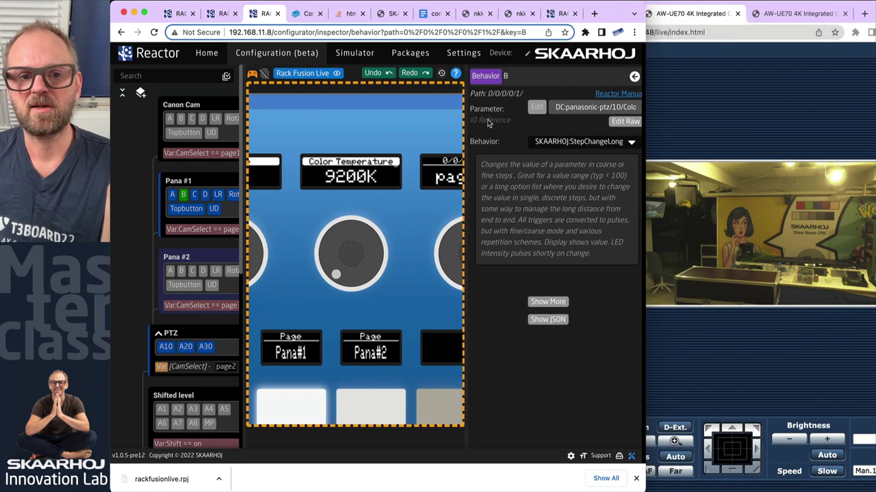
pyautogui.moveTo(335, 274)
pyautogui.mouseDown()
pyautogui.moveTo(328, 261)
pyautogui.moveTo(352, 227)
pyautogui.moveTo(383, 234)
pyautogui.moveTo(327, 253)
pyautogui.moveTo(372, 272)
pyautogui.moveTo(351, 228)
pyautogui.moveTo(325, 253)
pyautogui.moveTo(340, 277)
pyautogui.mouseUp()
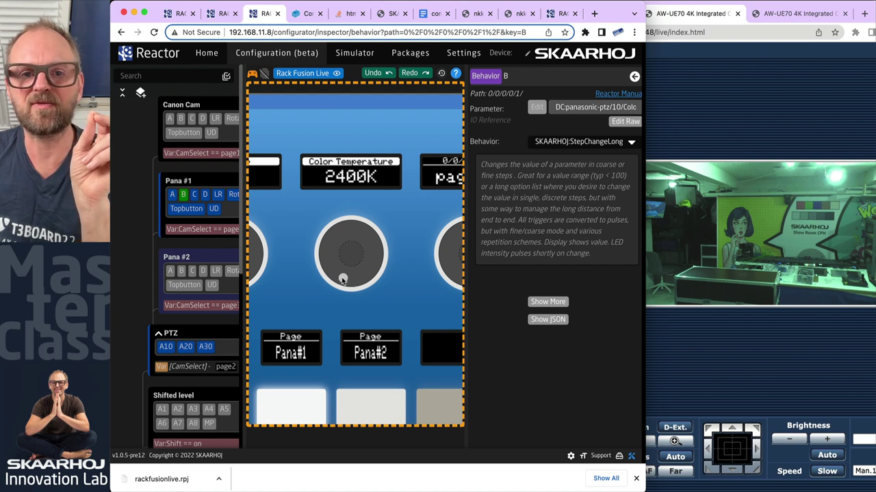
pyautogui.moveTo(334, 273); pyautogui.dragTo(364, 217)
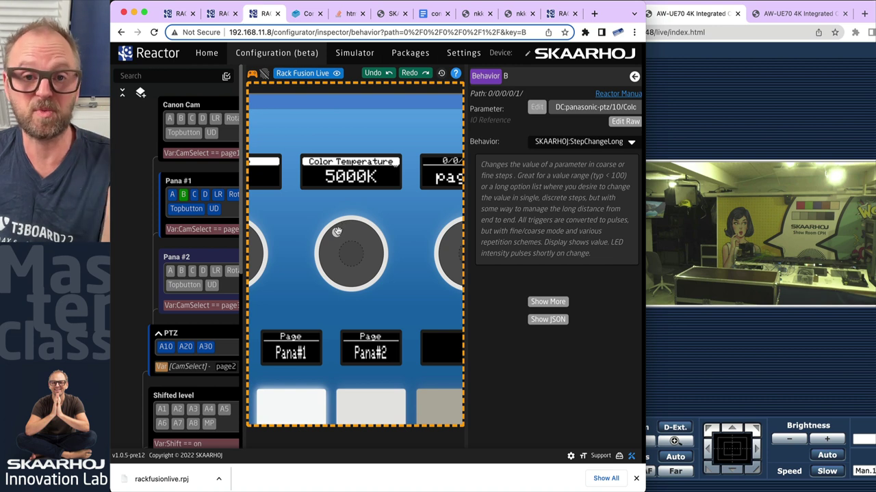
pyautogui.moveTo(343, 229)
pyautogui.mouseDown()
pyautogui.moveTo(370, 243)
pyautogui.moveTo(363, 275)
pyautogui.moveTo(330, 234)
pyautogui.moveTo(339, 230)
pyautogui.mouseUp()
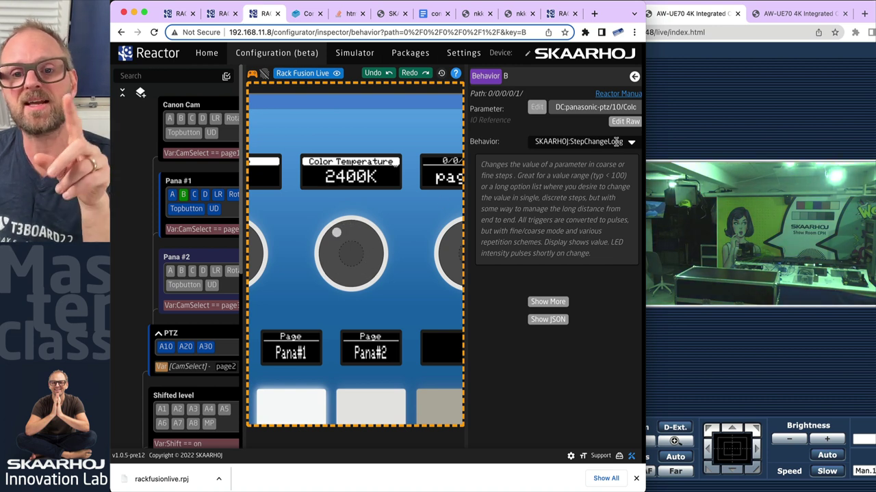